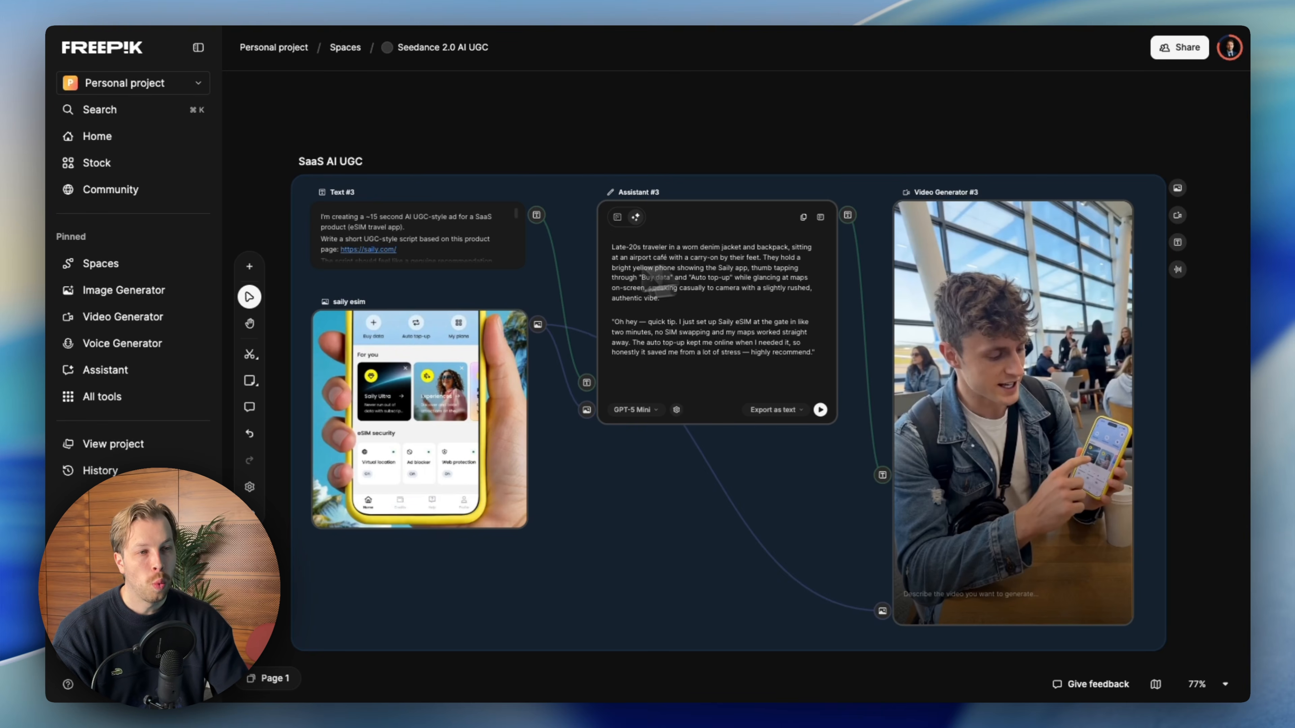
- Browse the UGC ad boards on the canvas and inspect the video generator's model list
scroll(698, 398, down, 6)
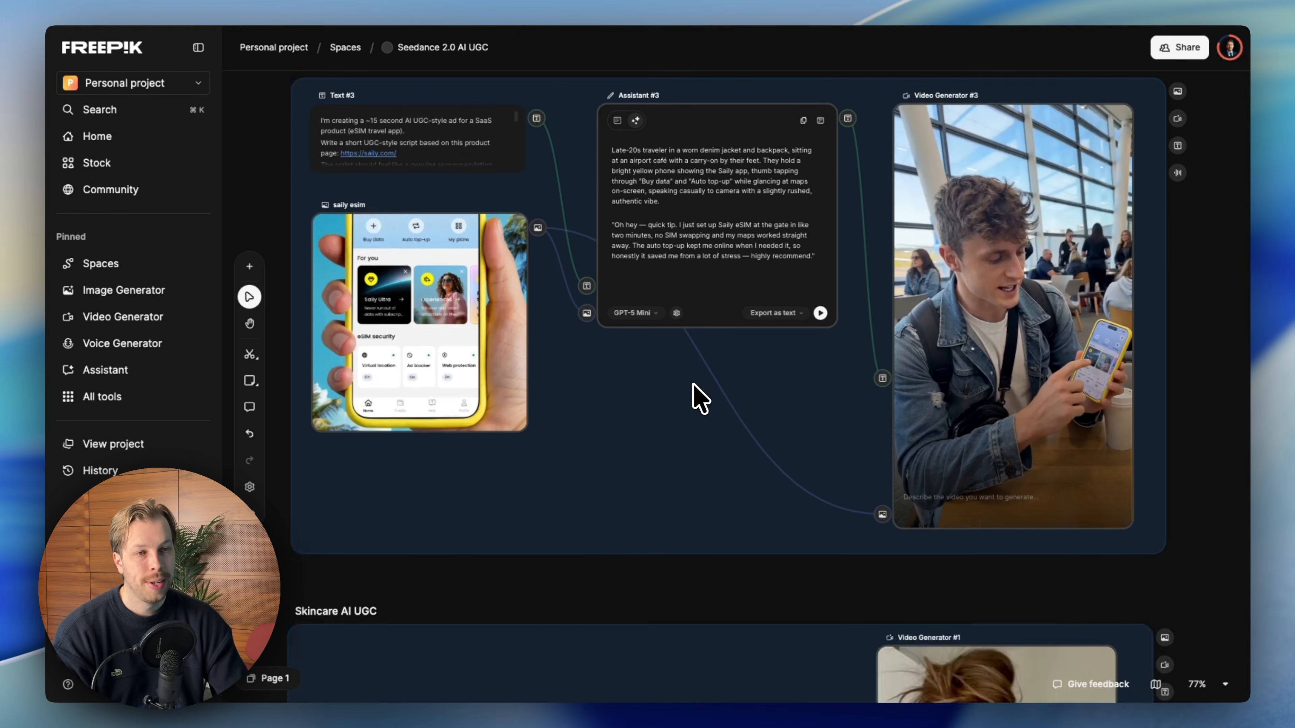
scroll(700, 398, down, 20)
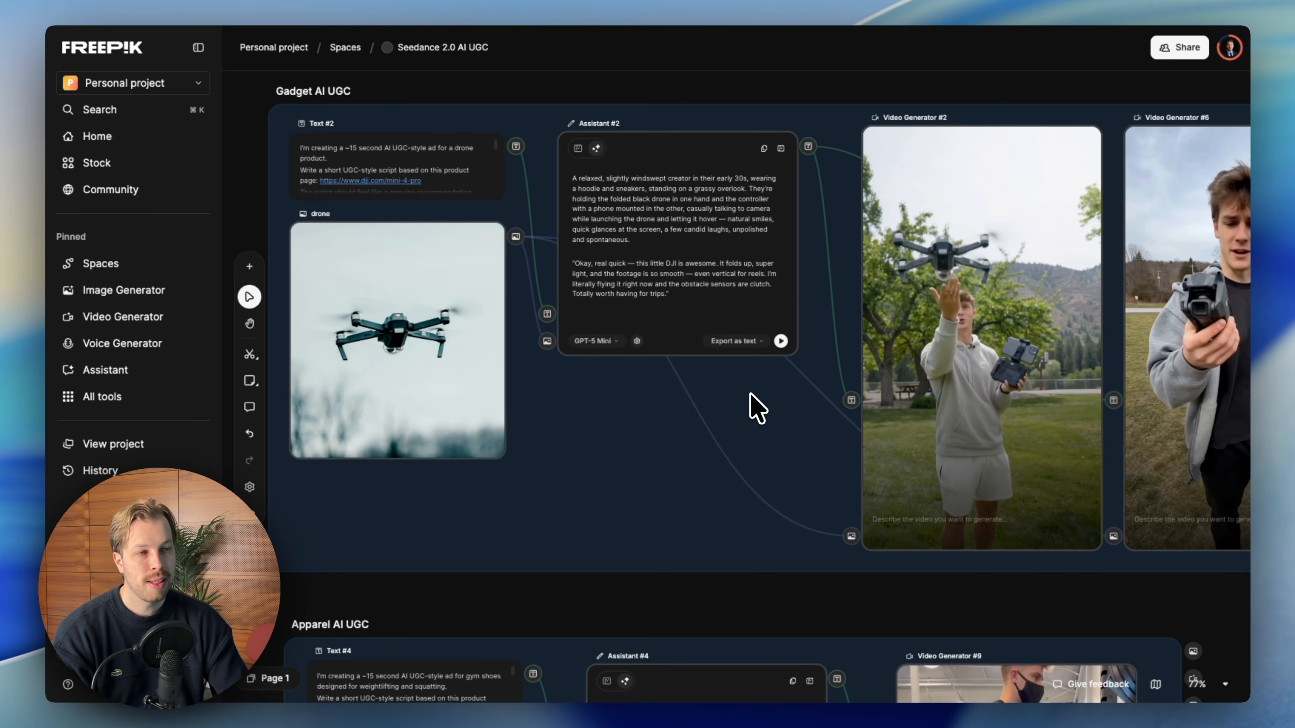
scroll(757, 408, up, 20)
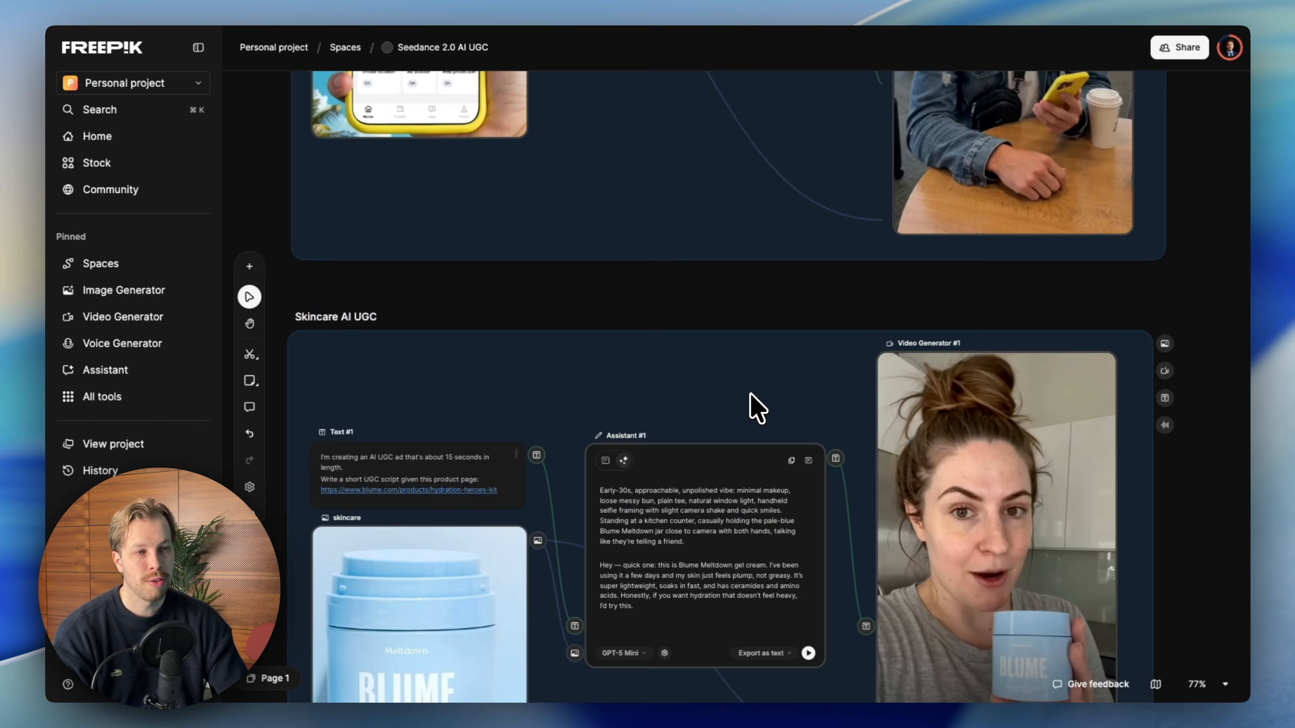
scroll(757, 408, up, 3)
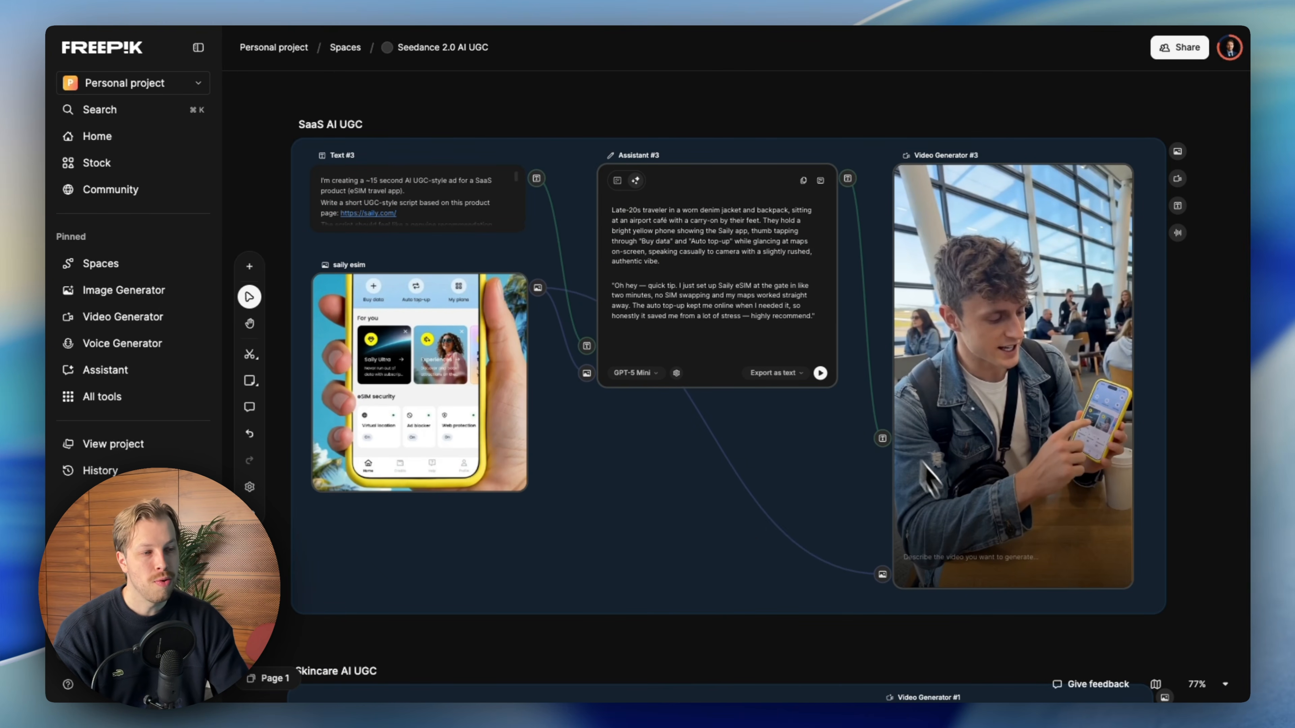
click(980, 556)
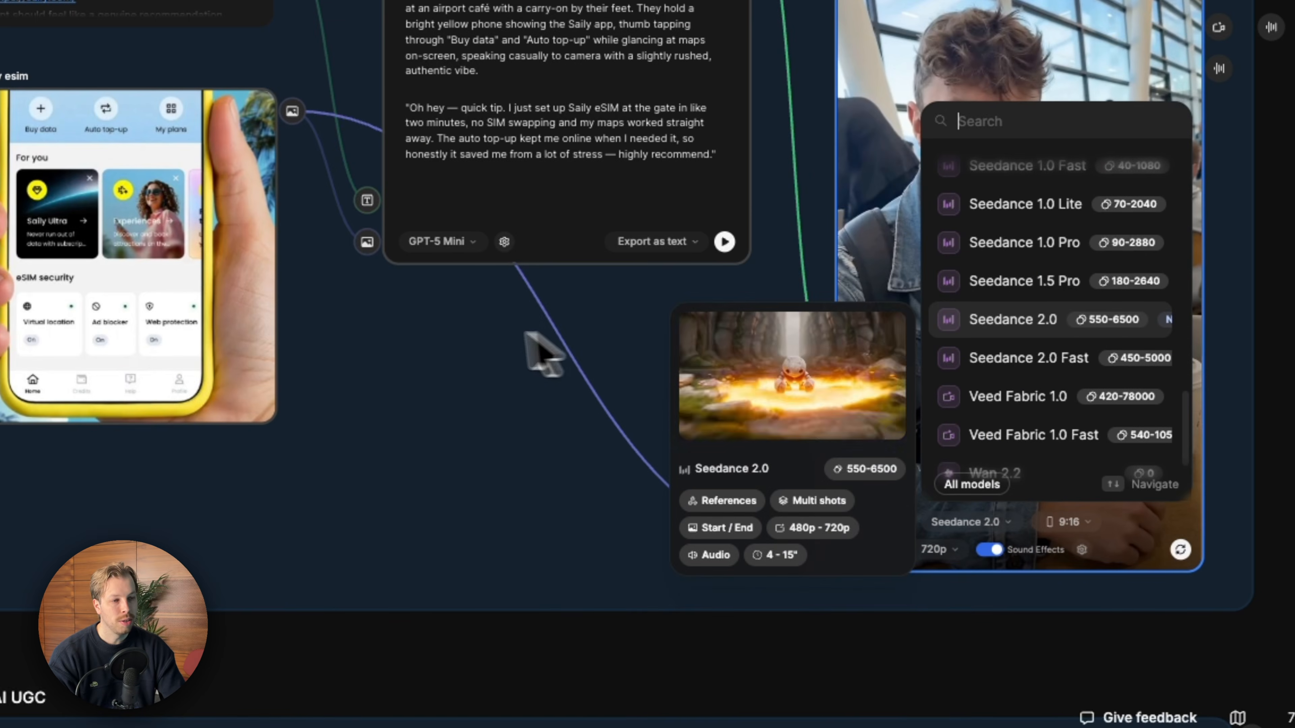
click(484, 357)
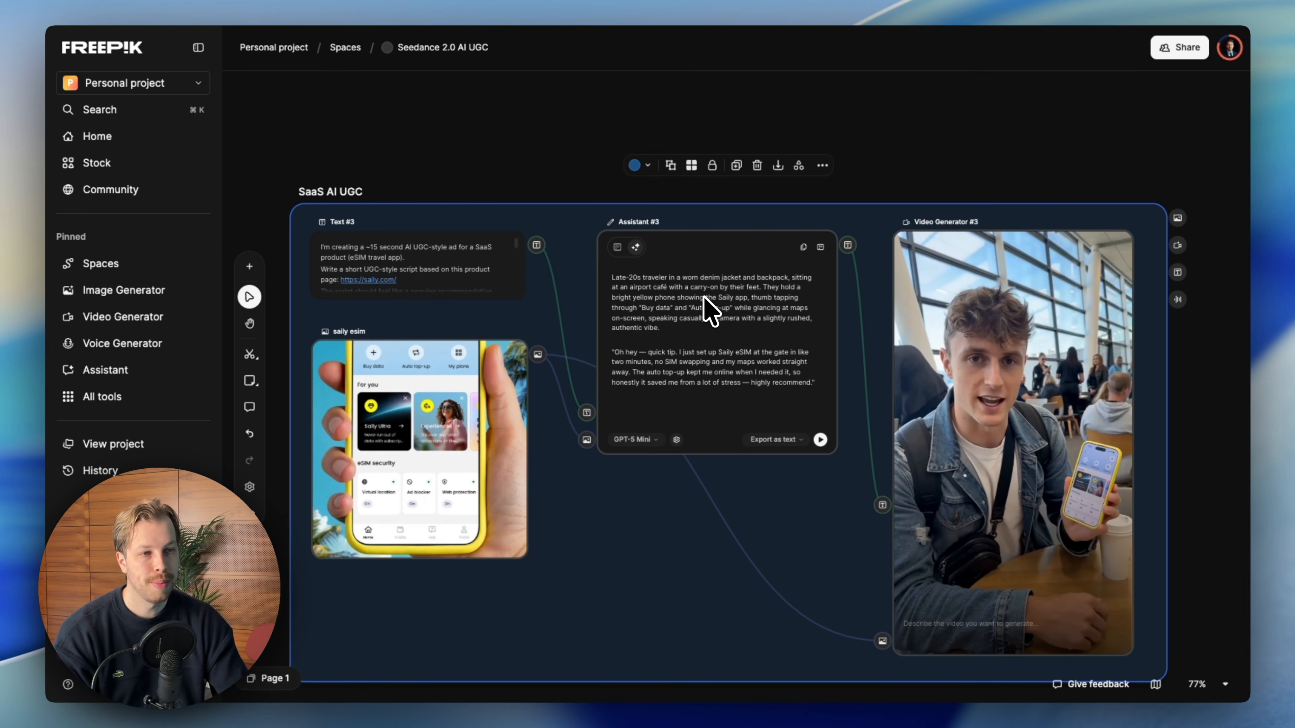
- Add a Text node in empty canvas space above the boards and enter the prompt "Cat"
scroll(487, 263, up, 10)
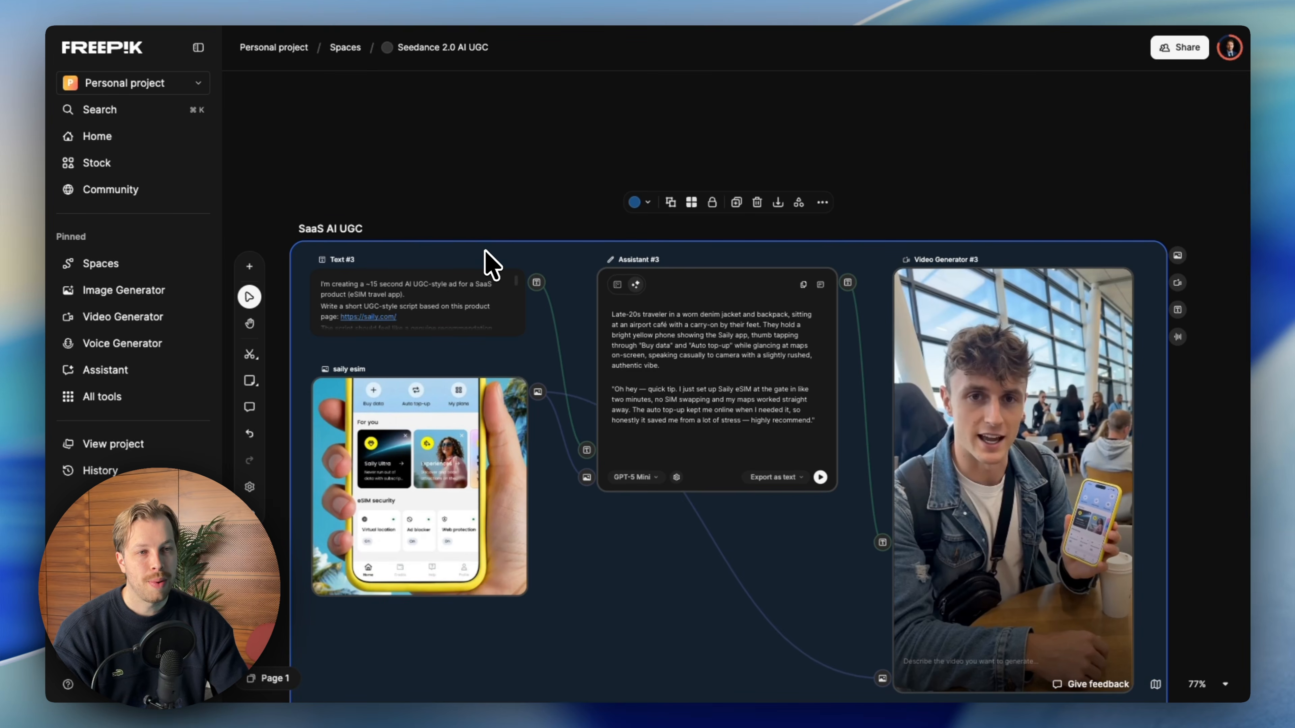
scroll(305, 250, up, 2)
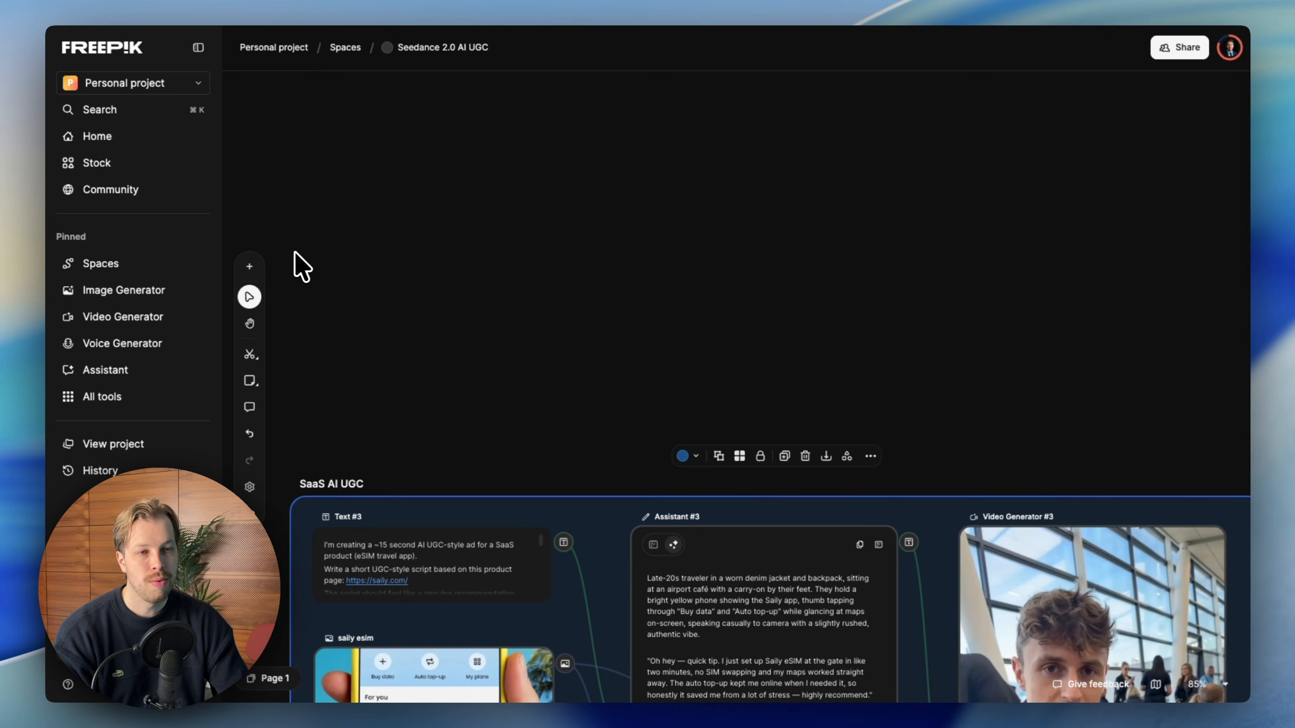
scroll(297, 253, up, 4)
click(249, 267)
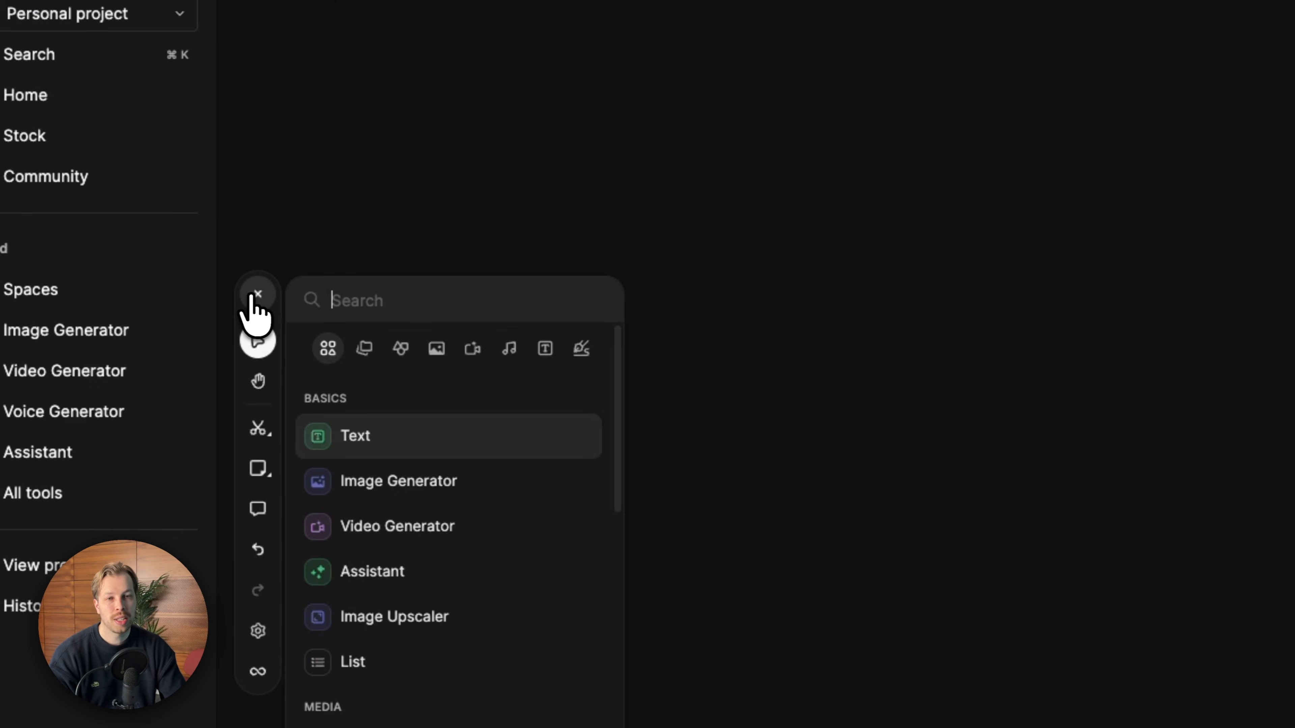
drag(340, 438, 734, 225)
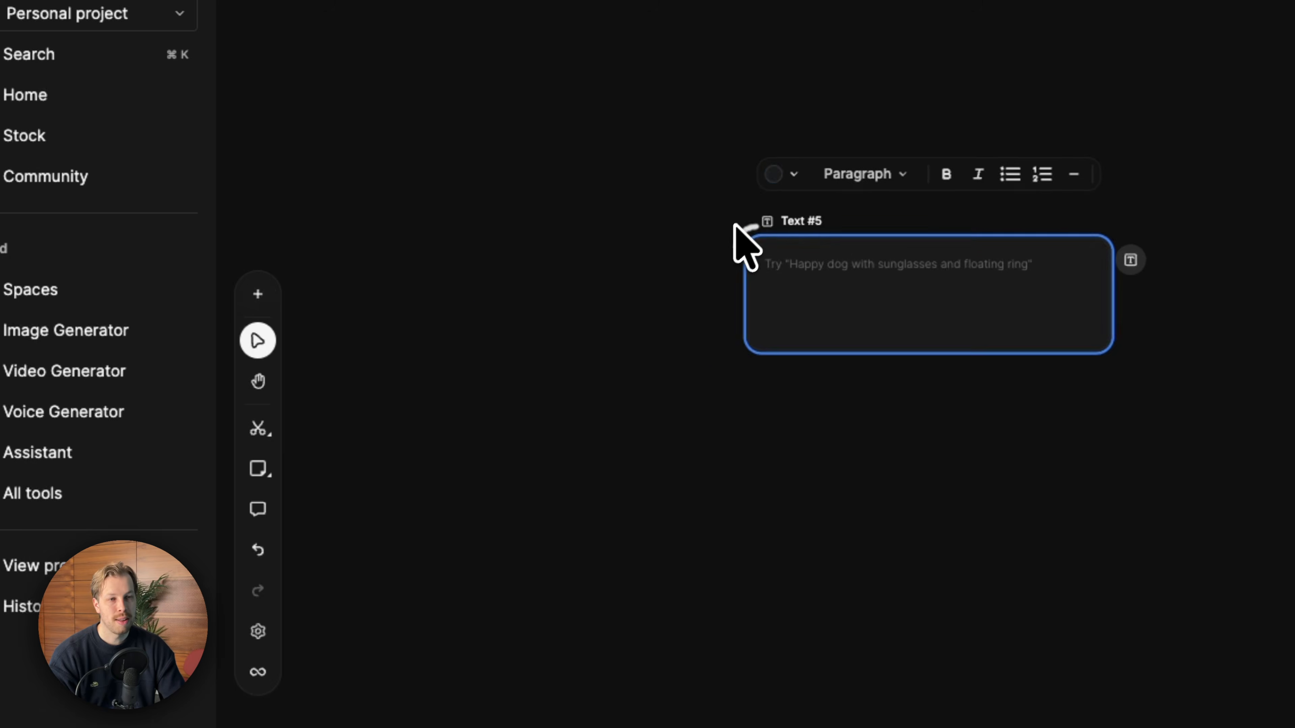
text(d)
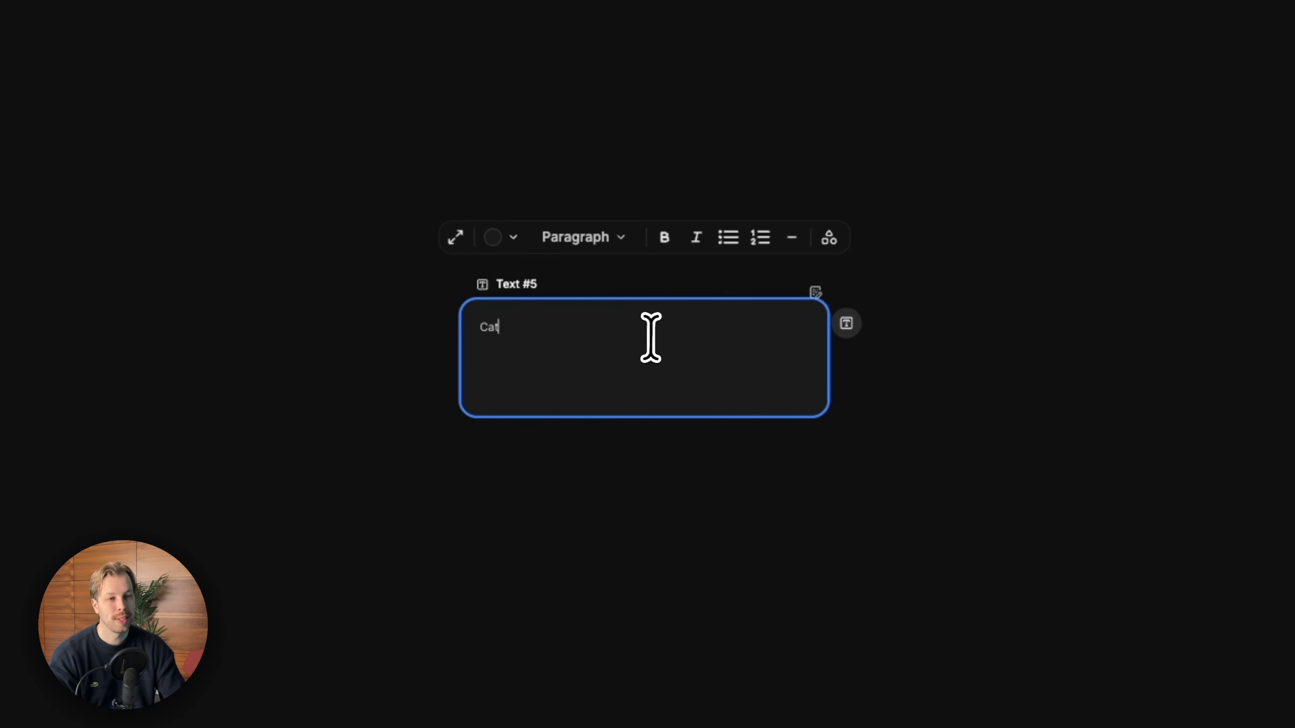
- Connect the Cat text node's output to a new Image Generator node
scroll(752, 368, up, 3)
click(959, 539)
drag(740, 372, 442, 304)
drag(581, 263, 774, 251)
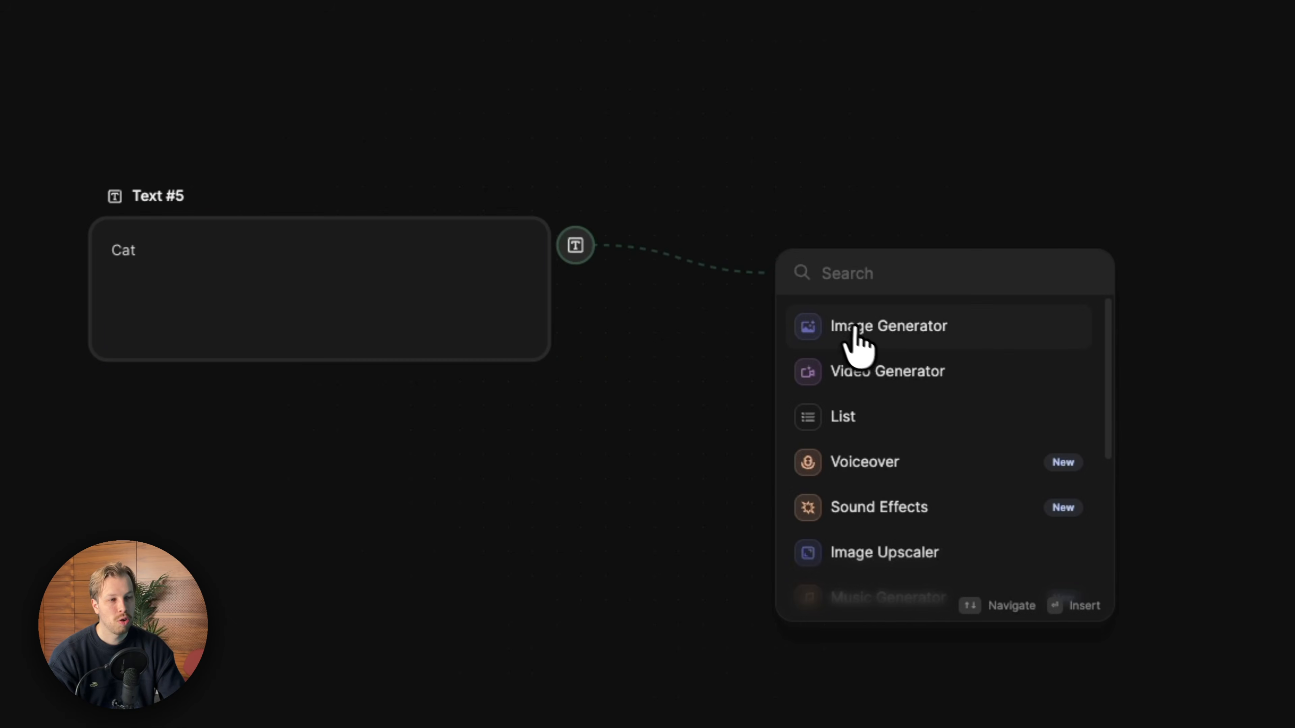
click(865, 337)
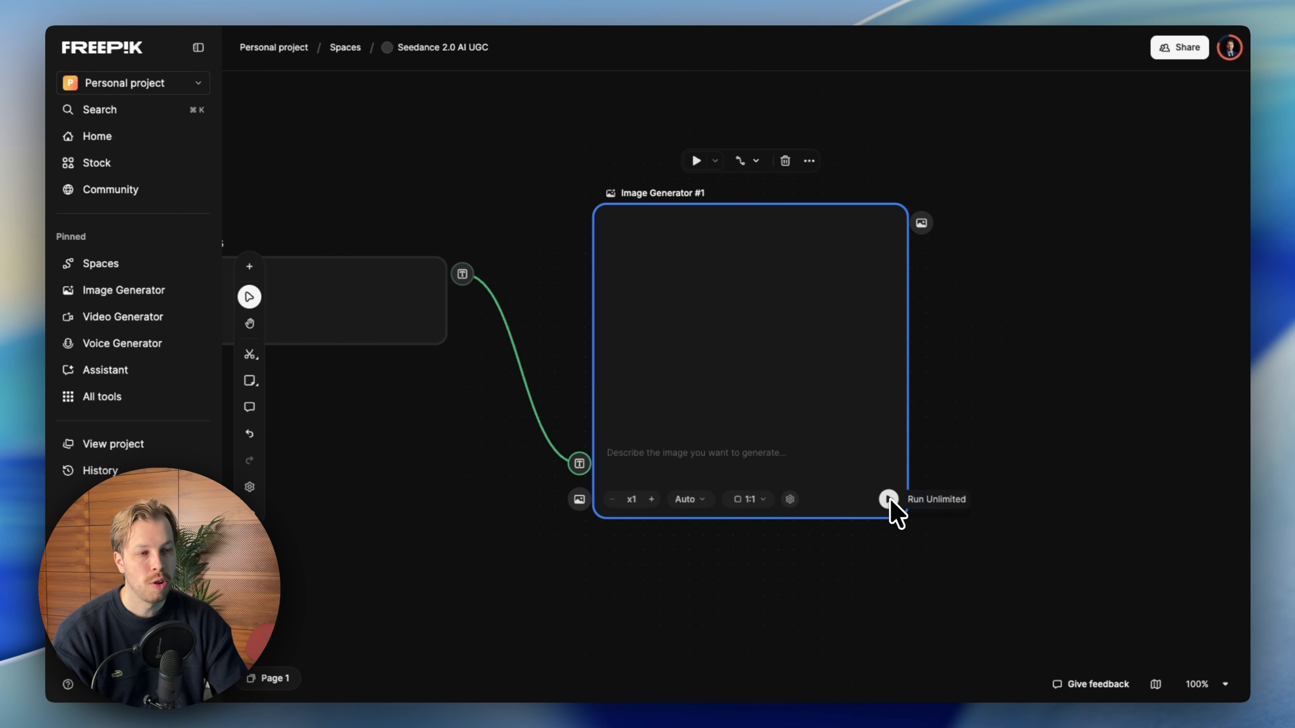
- Run the Image Generator to create an image from the Cat prompt
click(890, 500)
scroll(943, 444, down, 3)
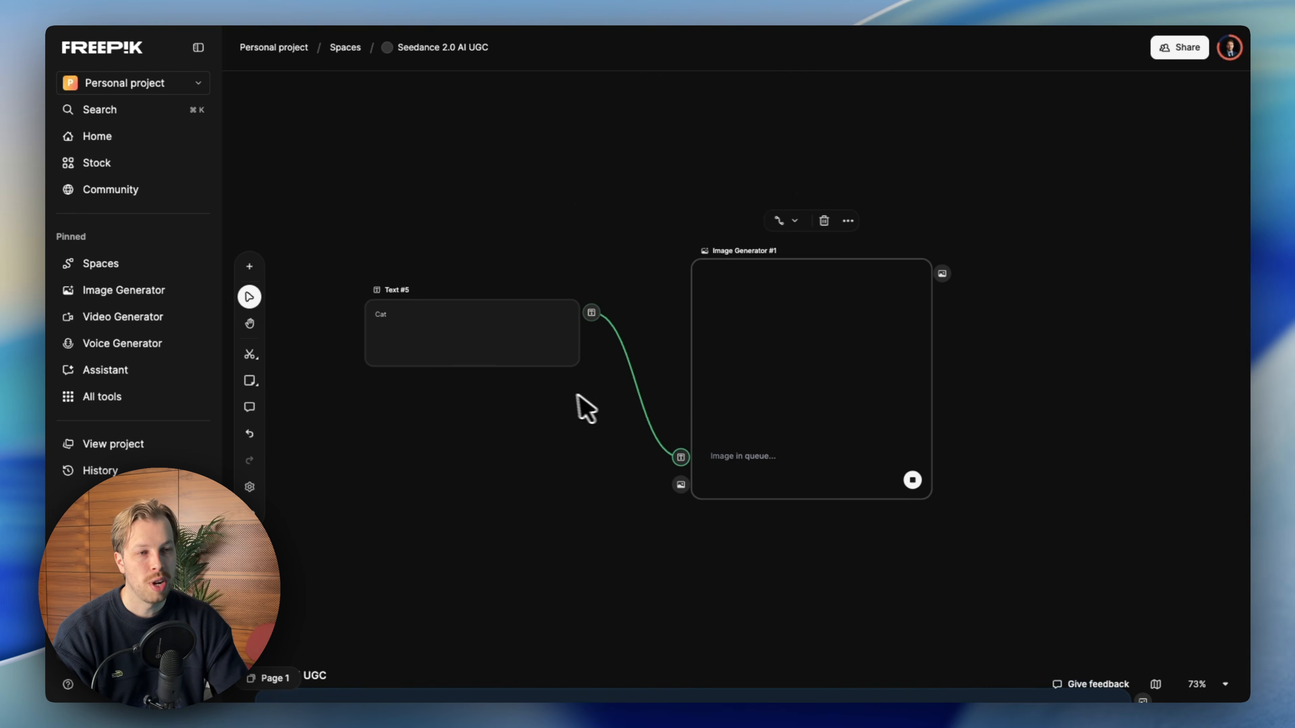
scroll(563, 394, up, 4)
scroll(706, 337, down, 1)
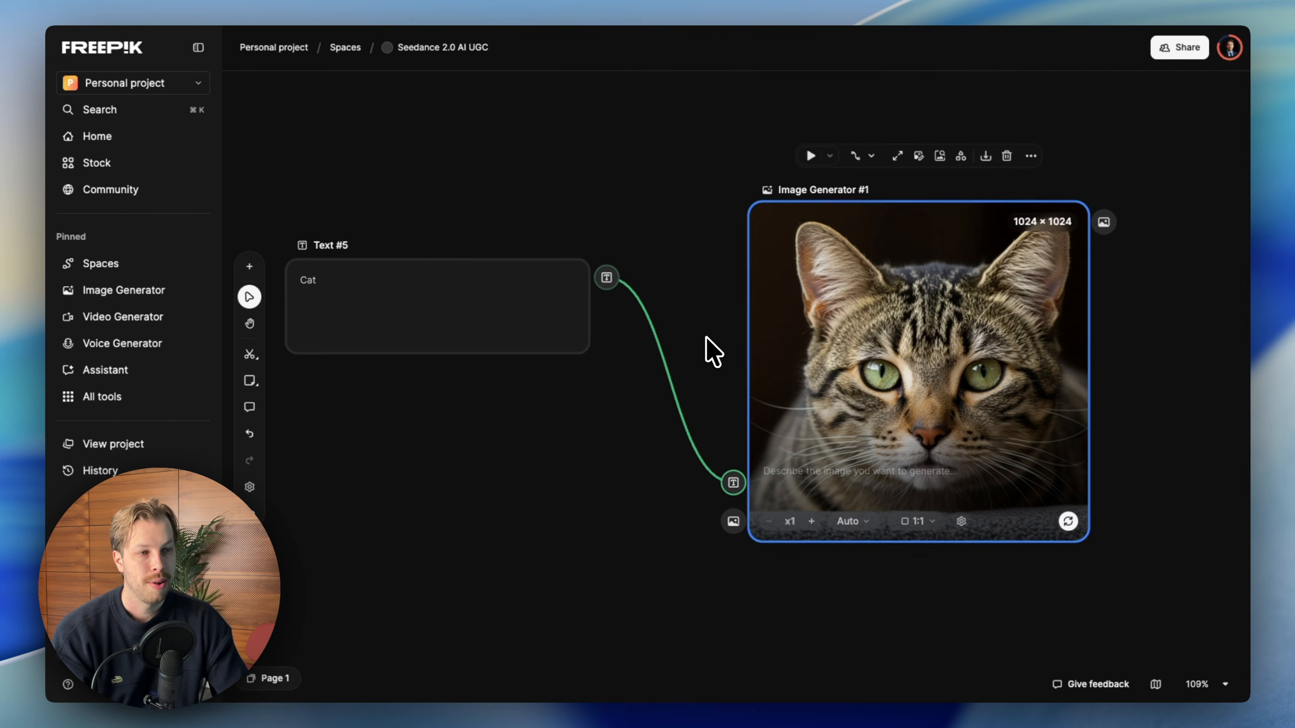
scroll(976, 452, down, 1)
- Review the SaaS AI UGC board's prompt, product image, assistant and video generator nodes
shift+click(469, 247)
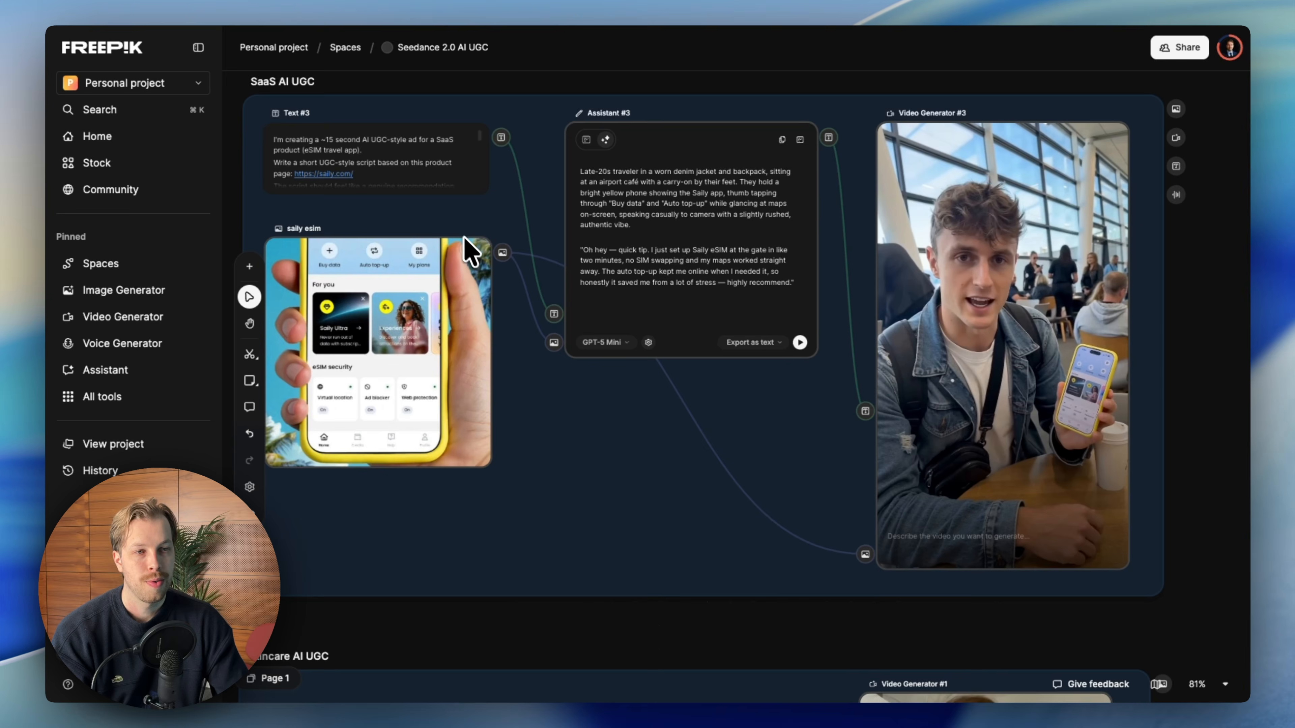
scroll(506, 312, up, 2)
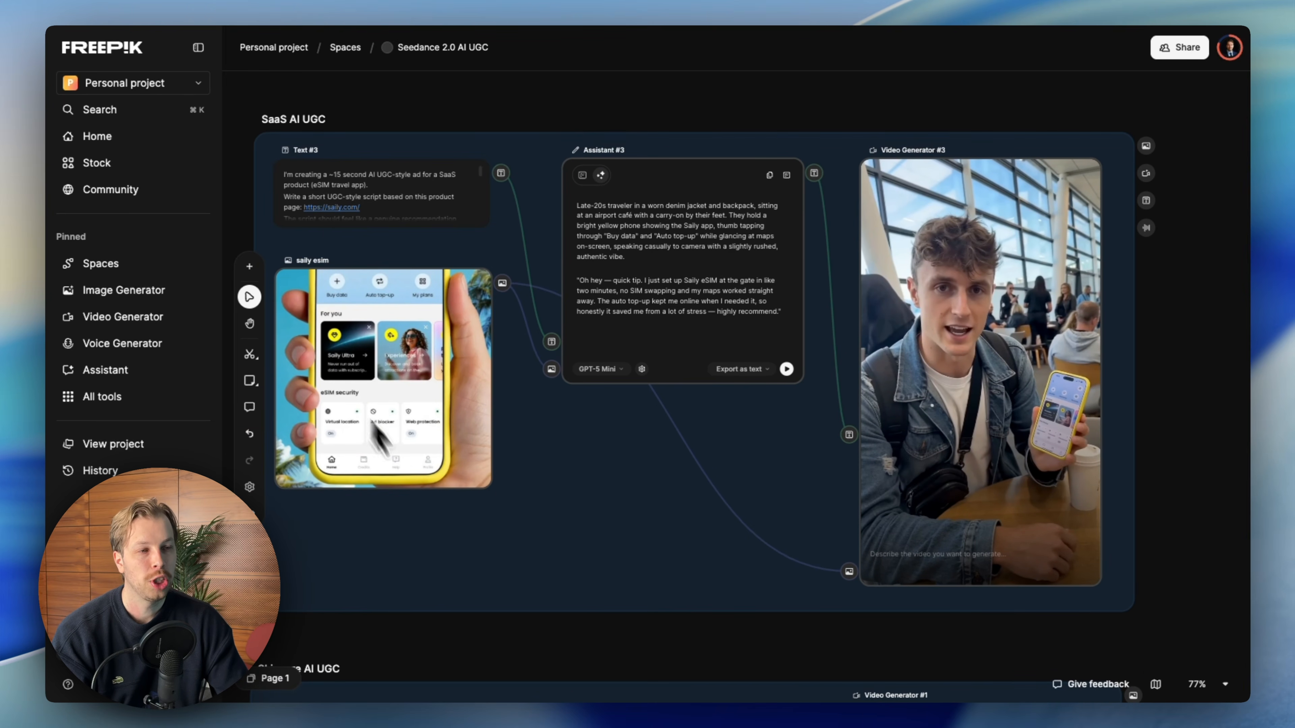
scroll(449, 339, up, 2)
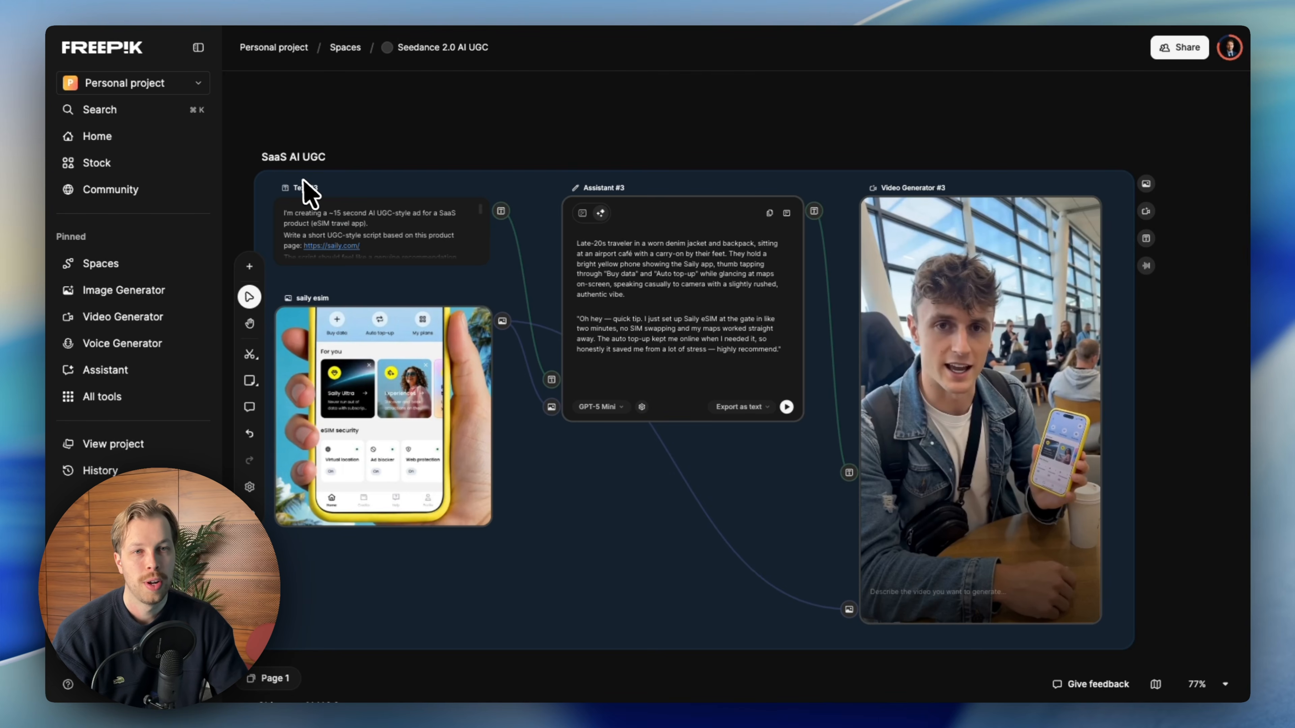
scroll(497, 363, down, 10)
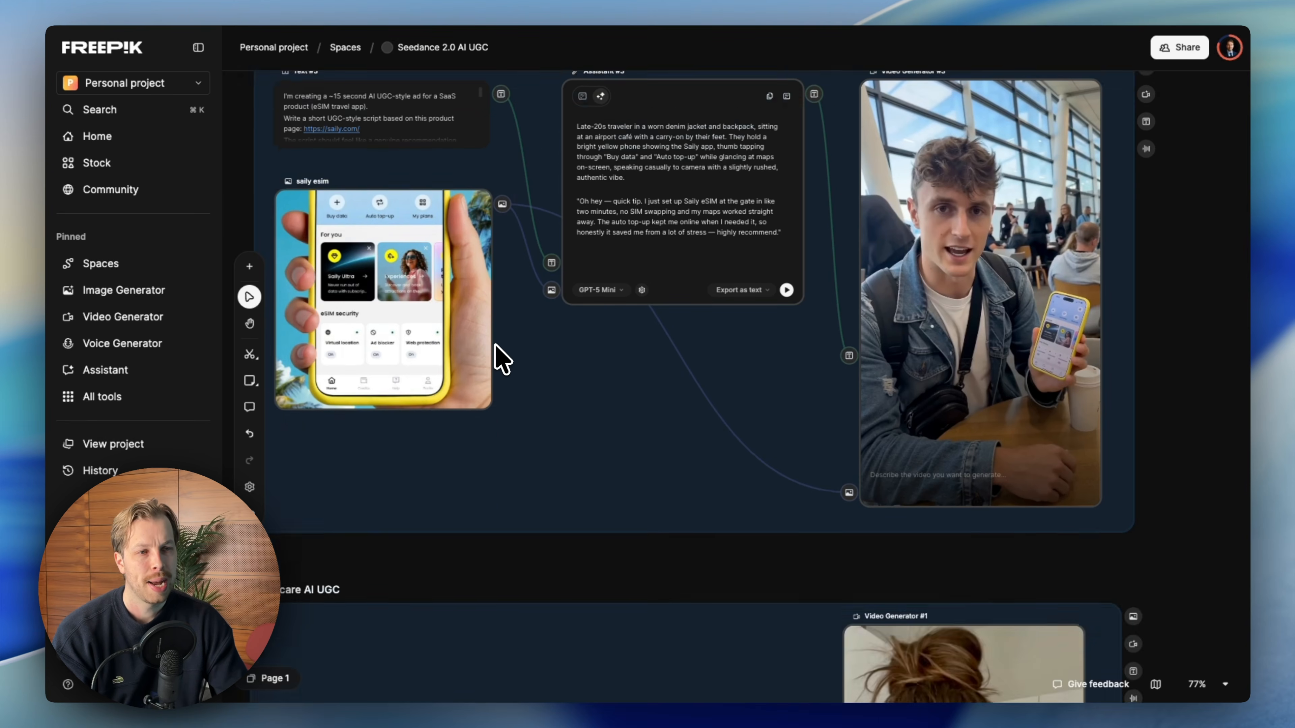
scroll(525, 329, down, 15)
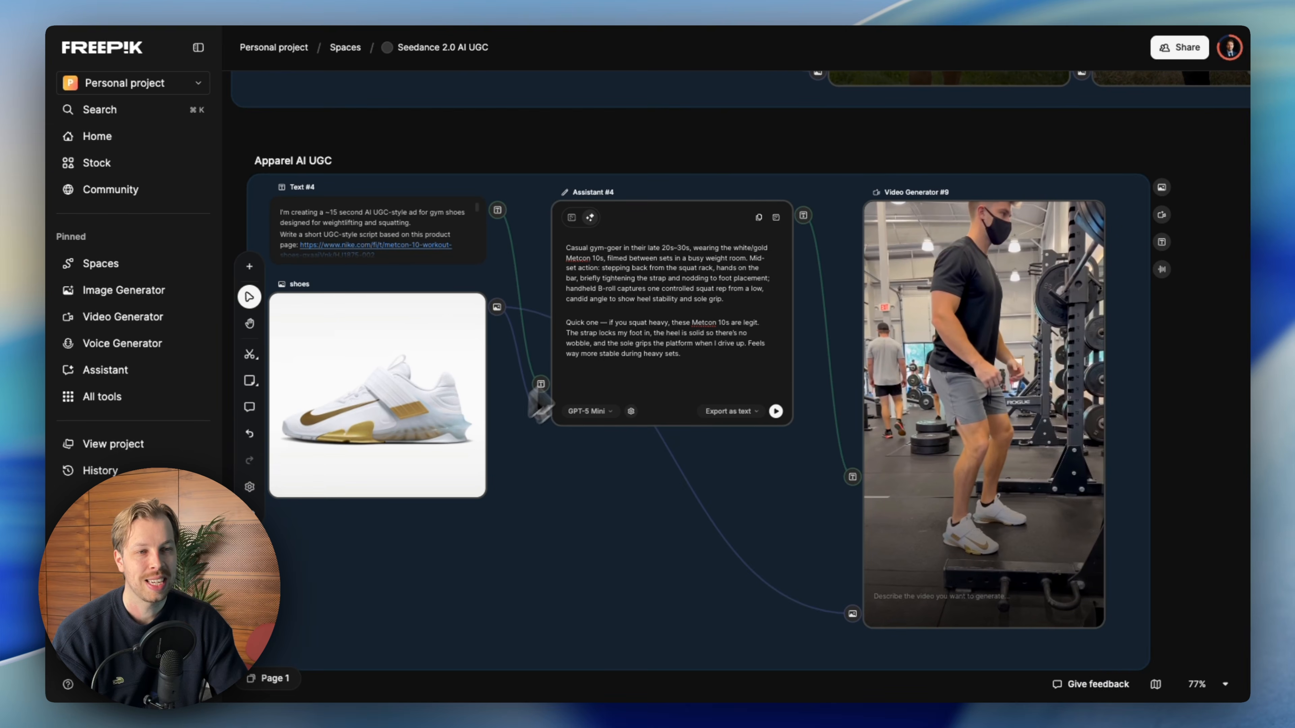
scroll(499, 347, up, 15)
scroll(506, 352, up, 8)
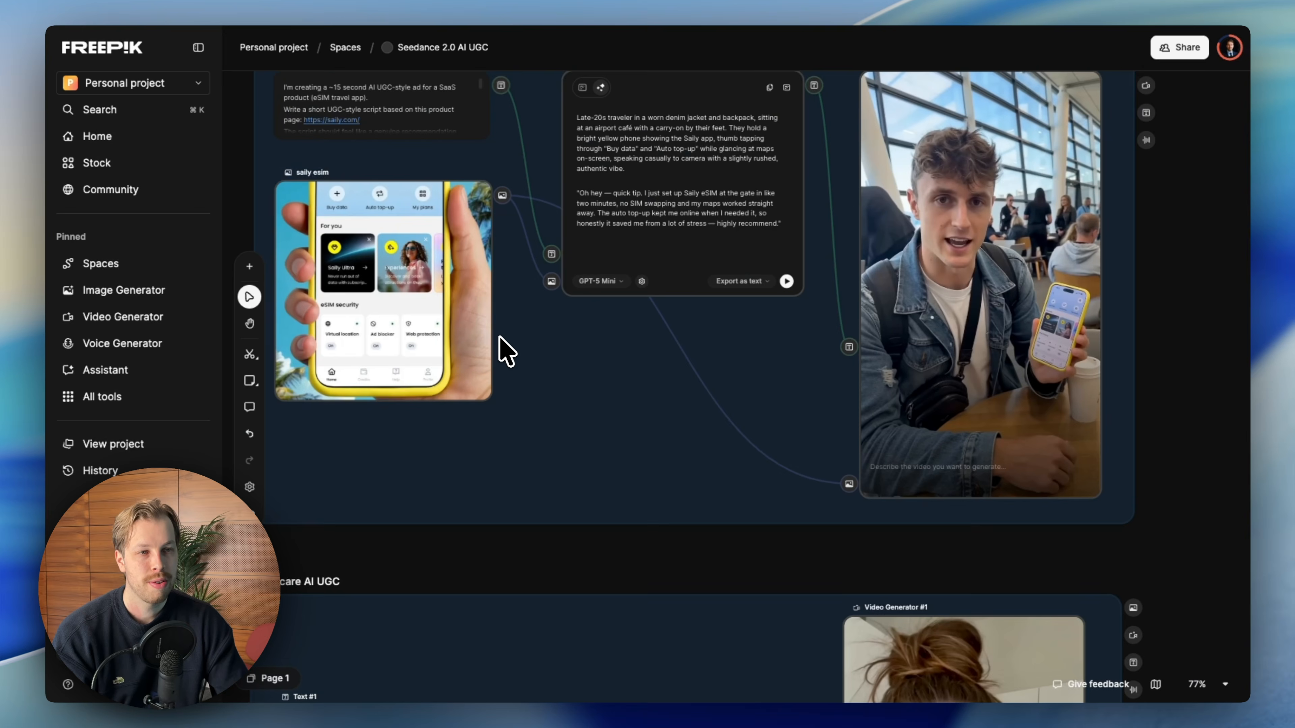
scroll(371, 327, up, 1)
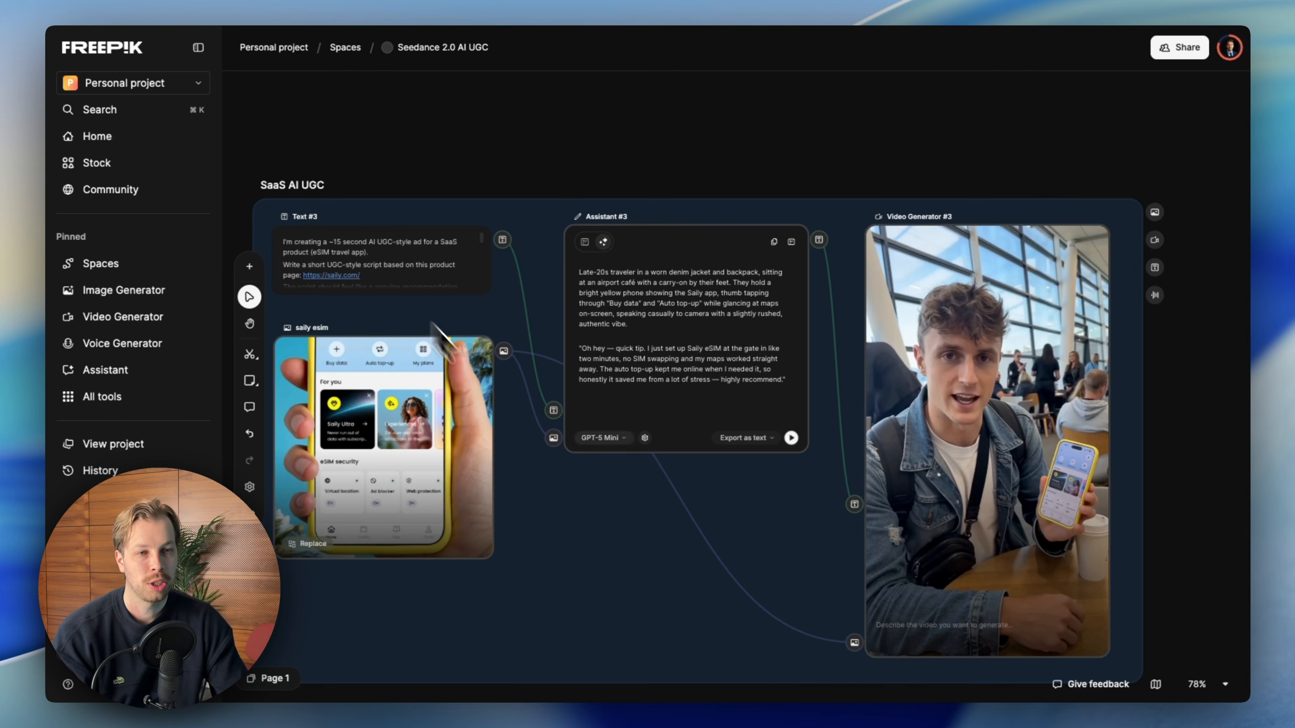
scroll(452, 313, down, 2)
scroll(428, 300, up, 1)
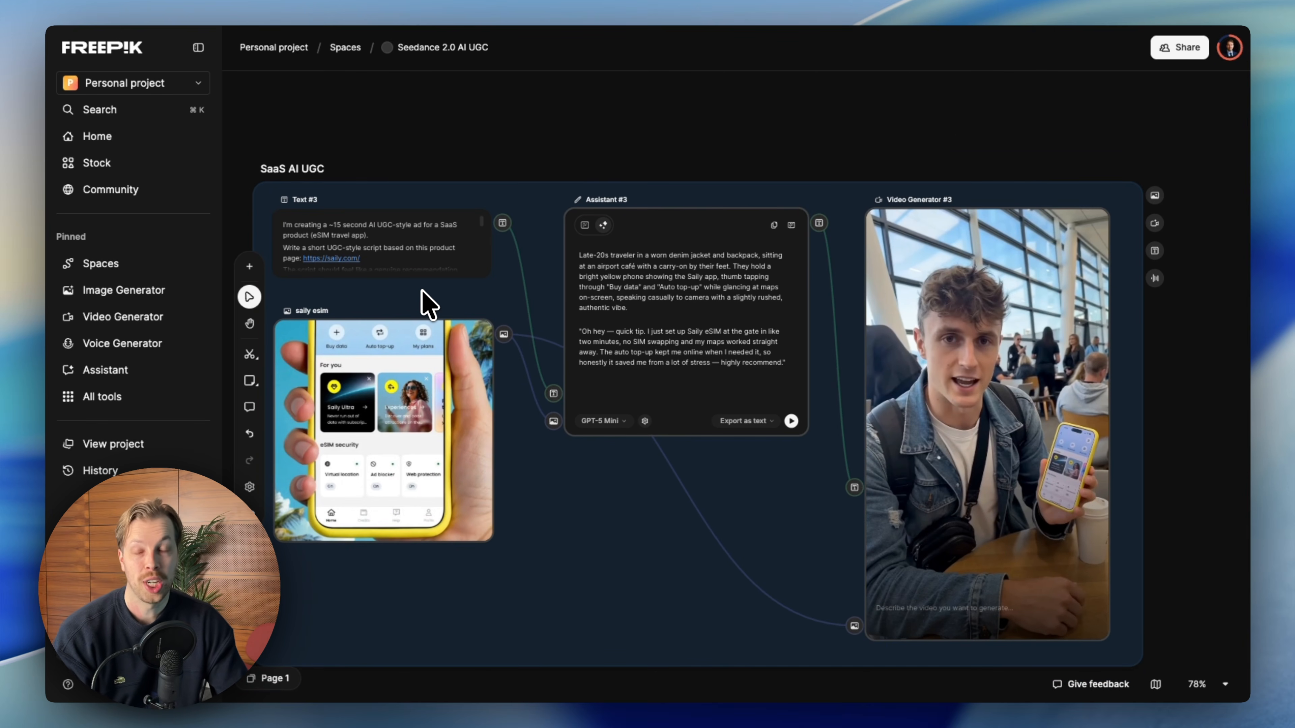
scroll(332, 224, up, 1)
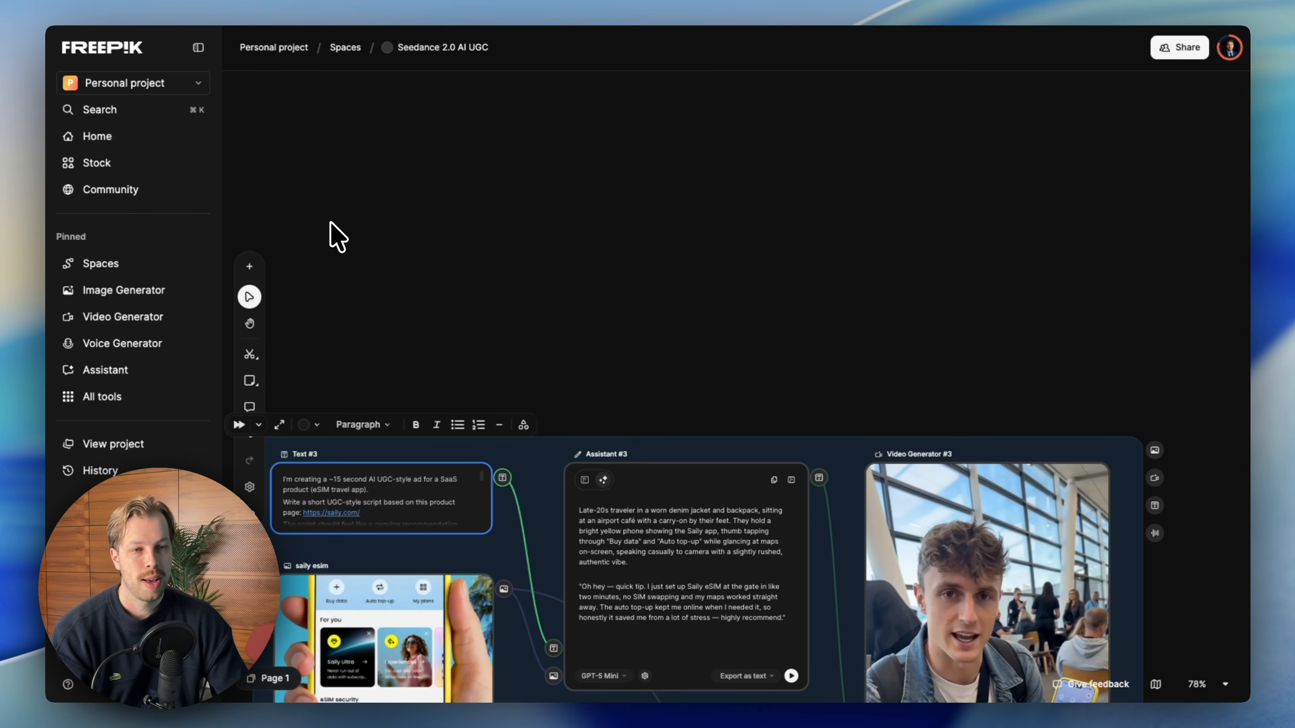
scroll(336, 237, up, 5)
- Add a new Text node above the boards and fill it with the SaaS eSIM ad prompt
click(249, 266)
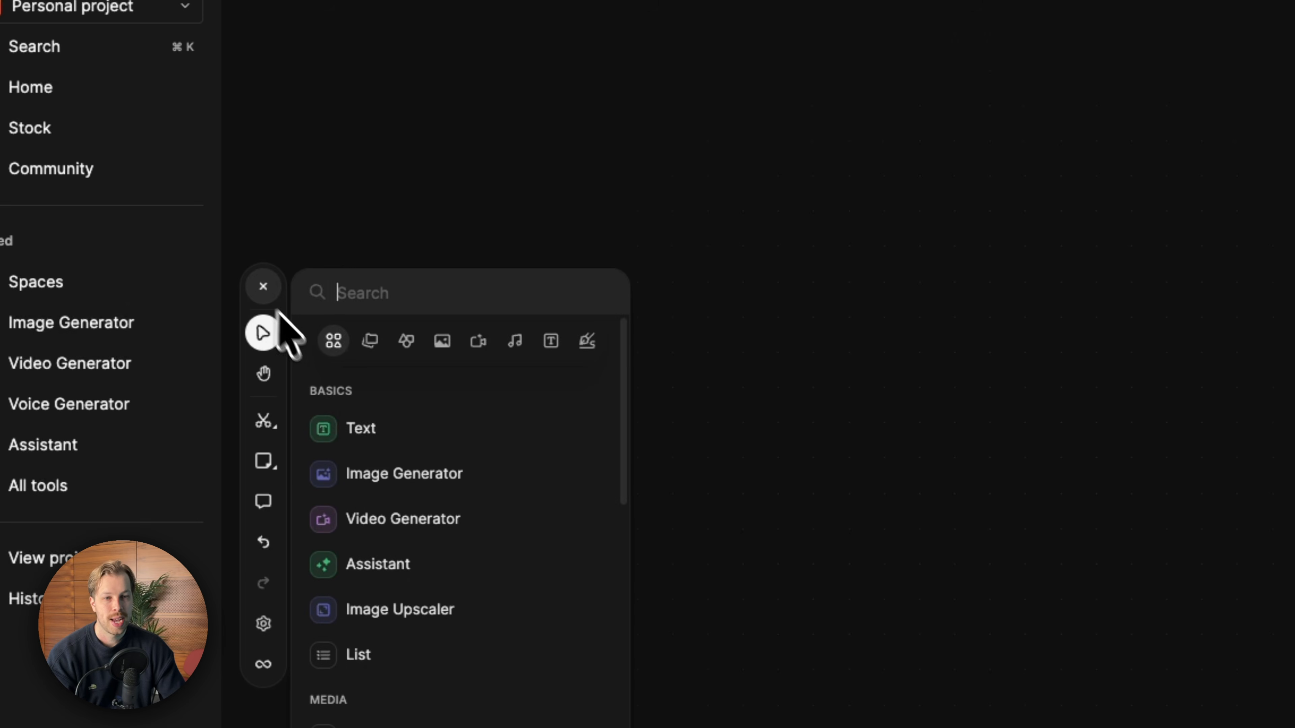
drag(362, 443, 645, 240)
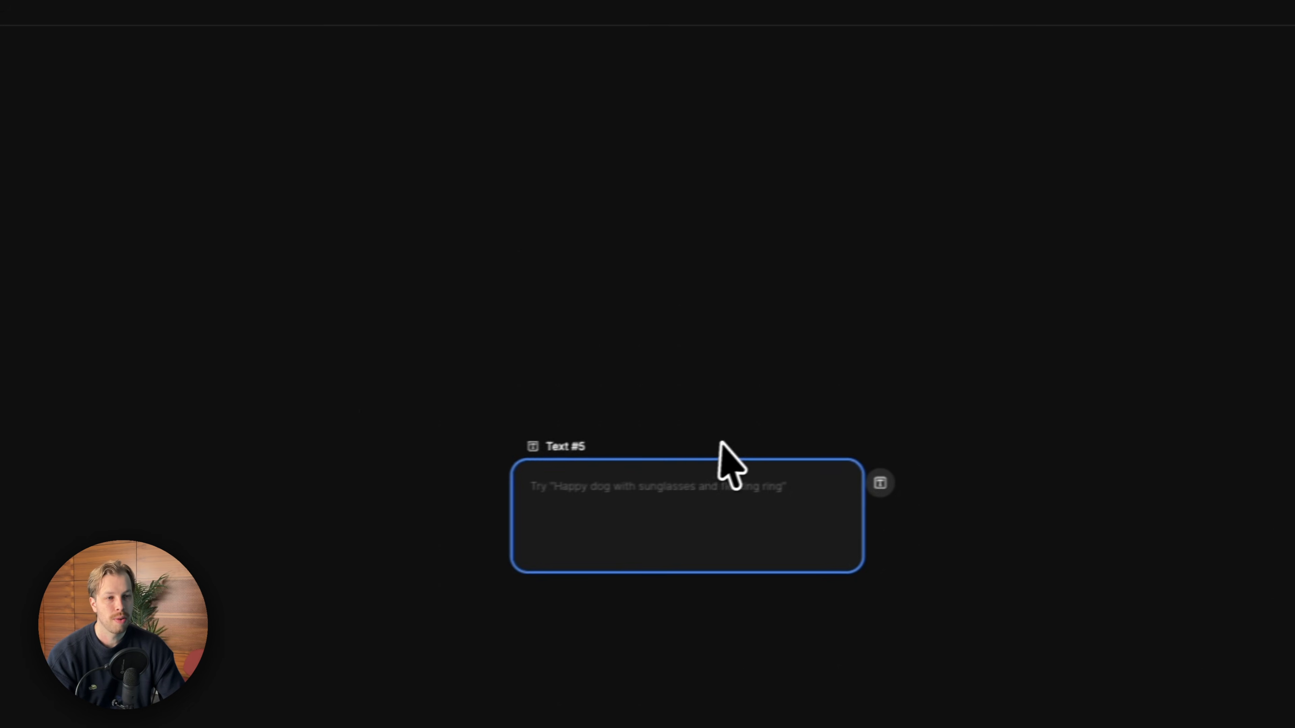
scroll(836, 499, down, 1)
drag(757, 467, 491, 441)
click(803, 499)
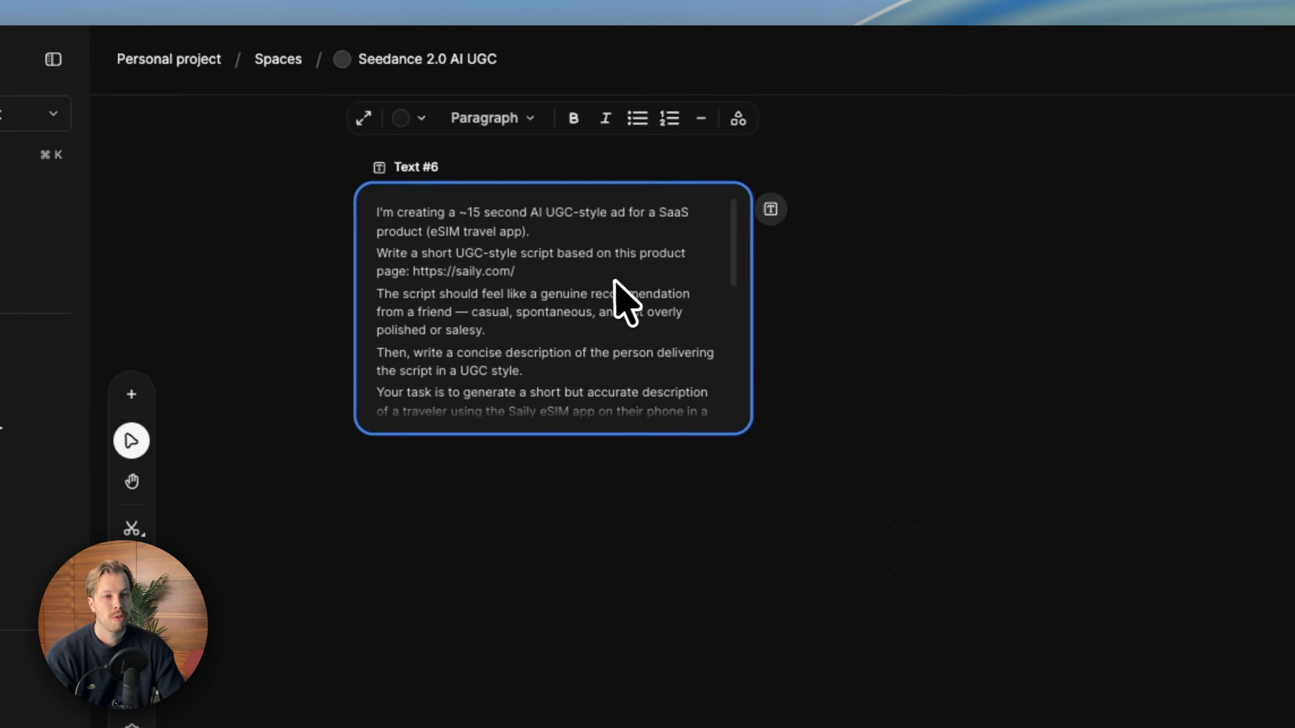
- Insert blank lines after the prompt's first sentence and after the product page URL line
scroll(616, 279, up, 3)
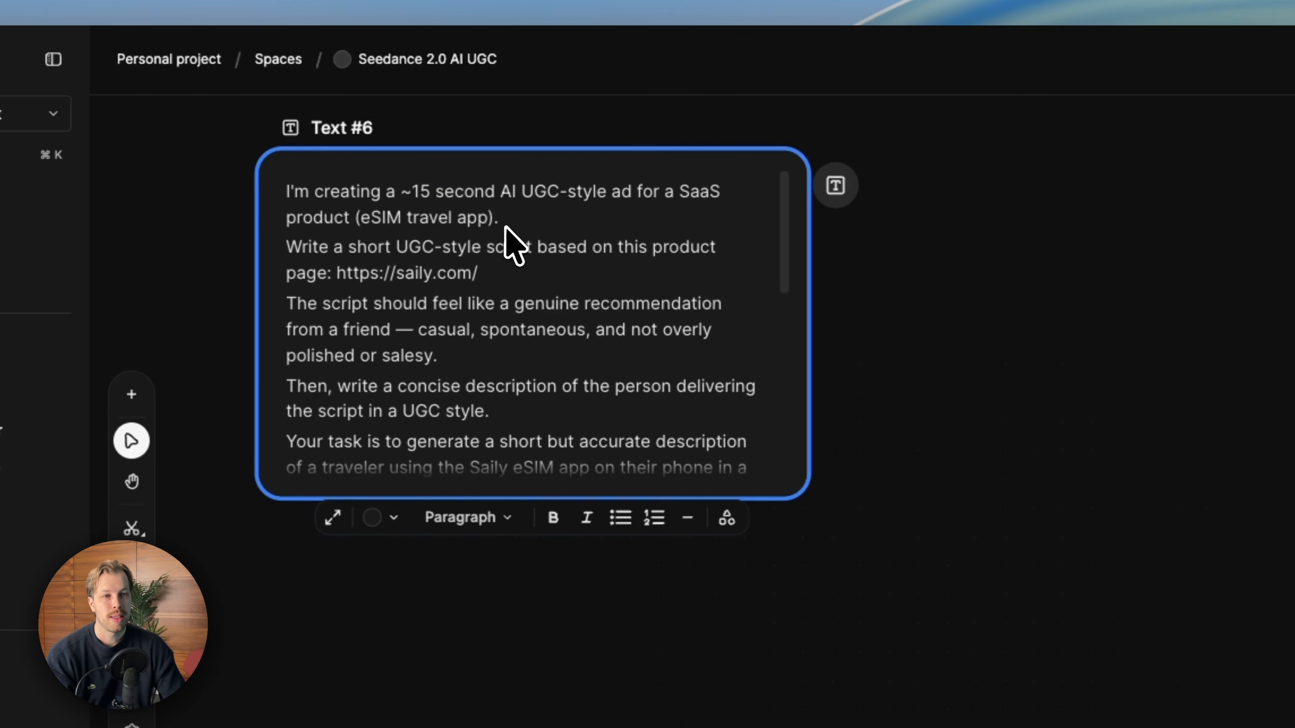
scroll(511, 230, down, 10)
scroll(522, 230, up, 10)
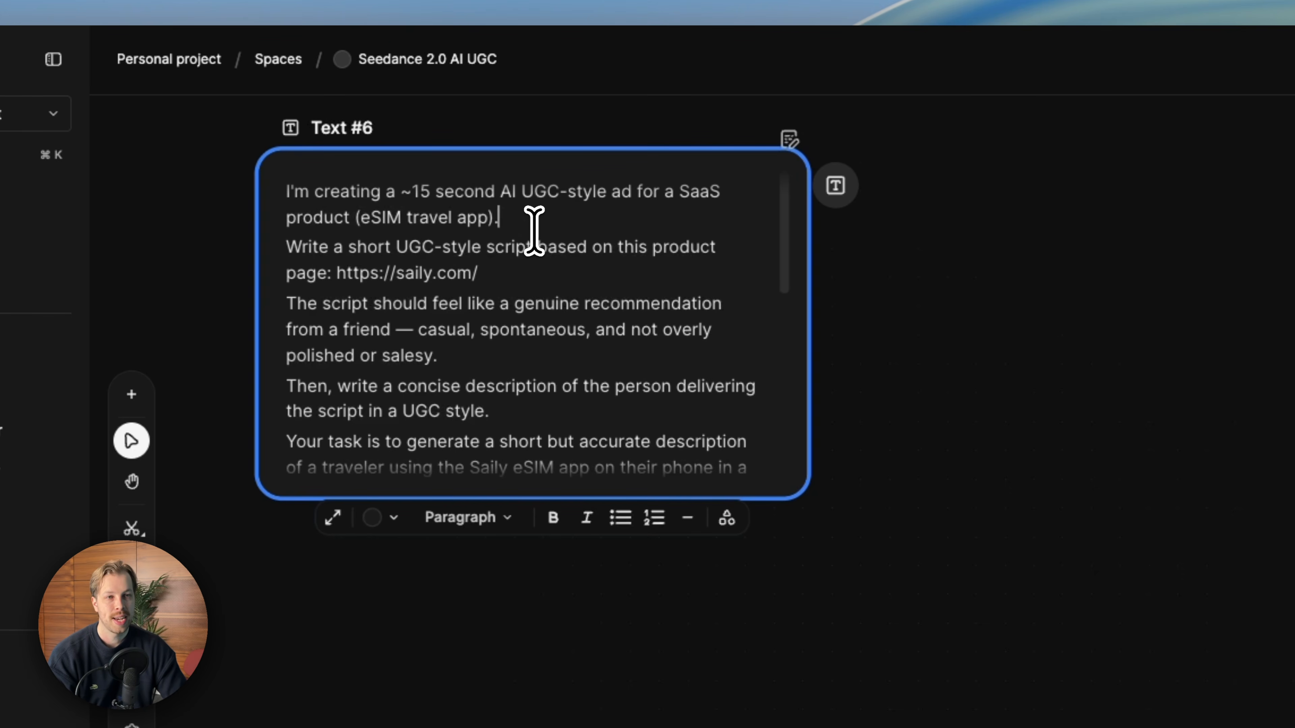
key(Return)
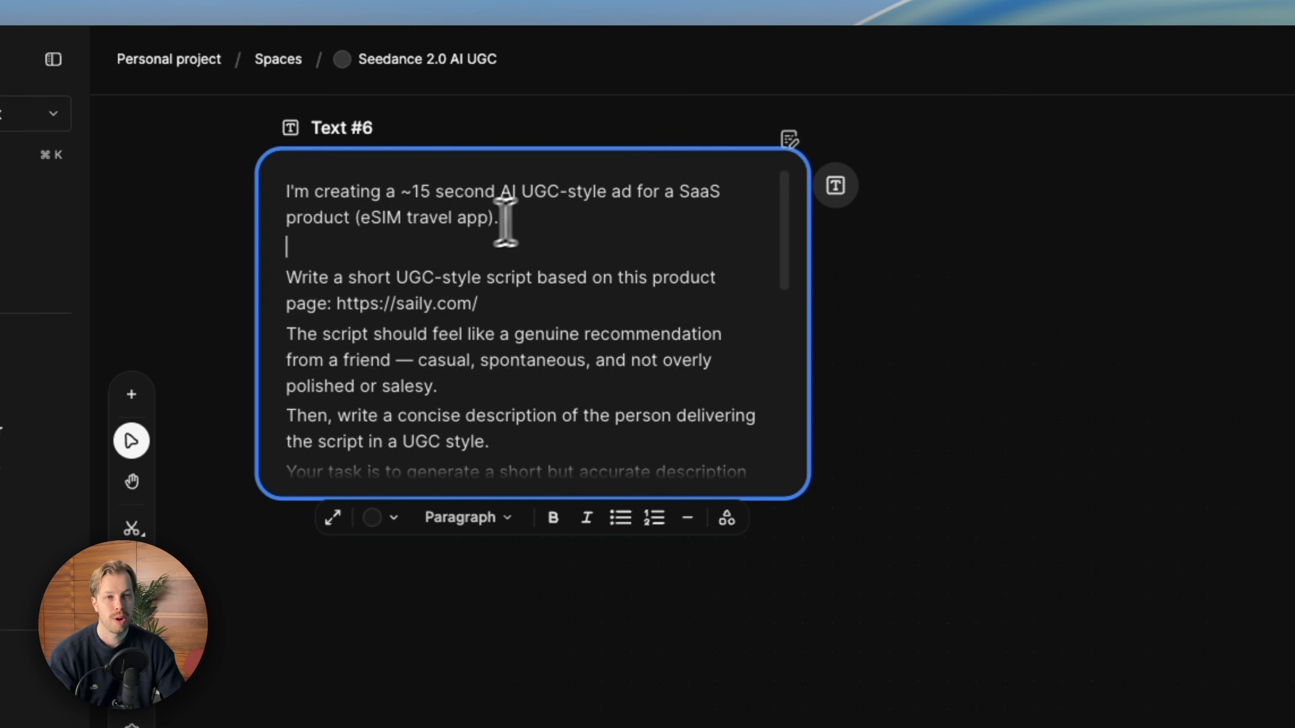
click(562, 237)
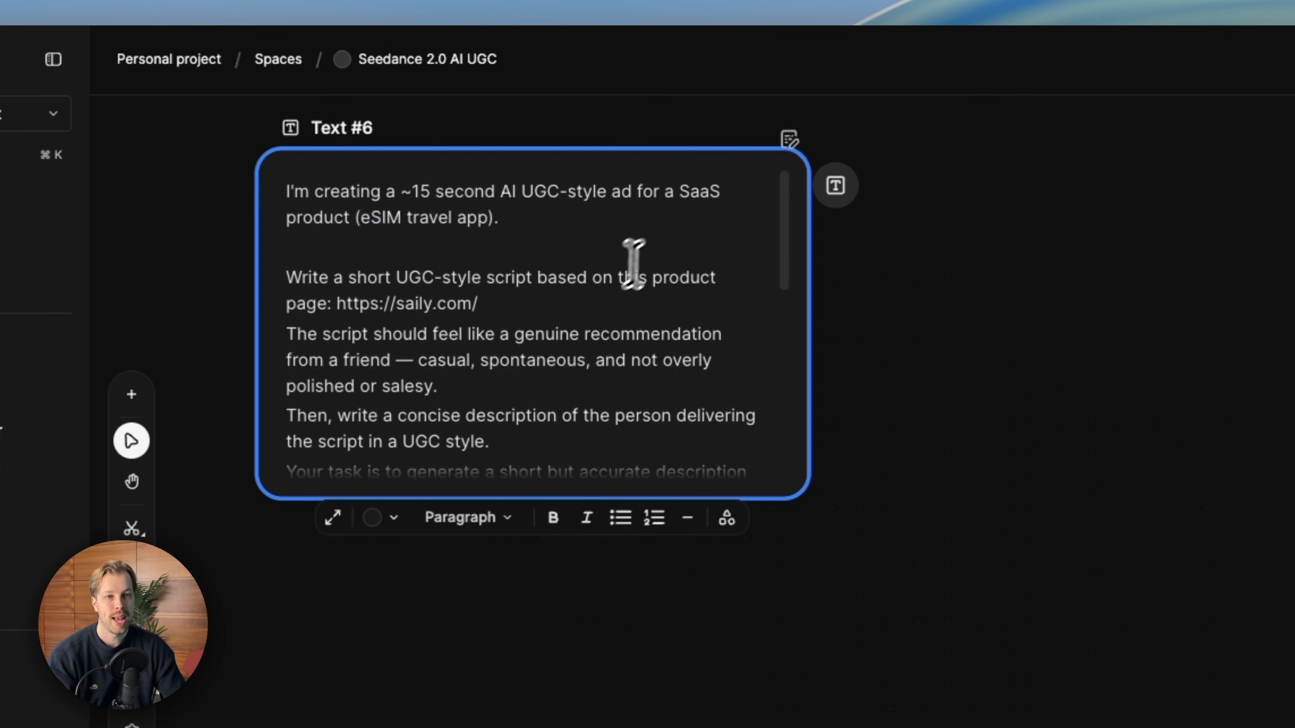
scroll(565, 304, down, 1)
key(Return)
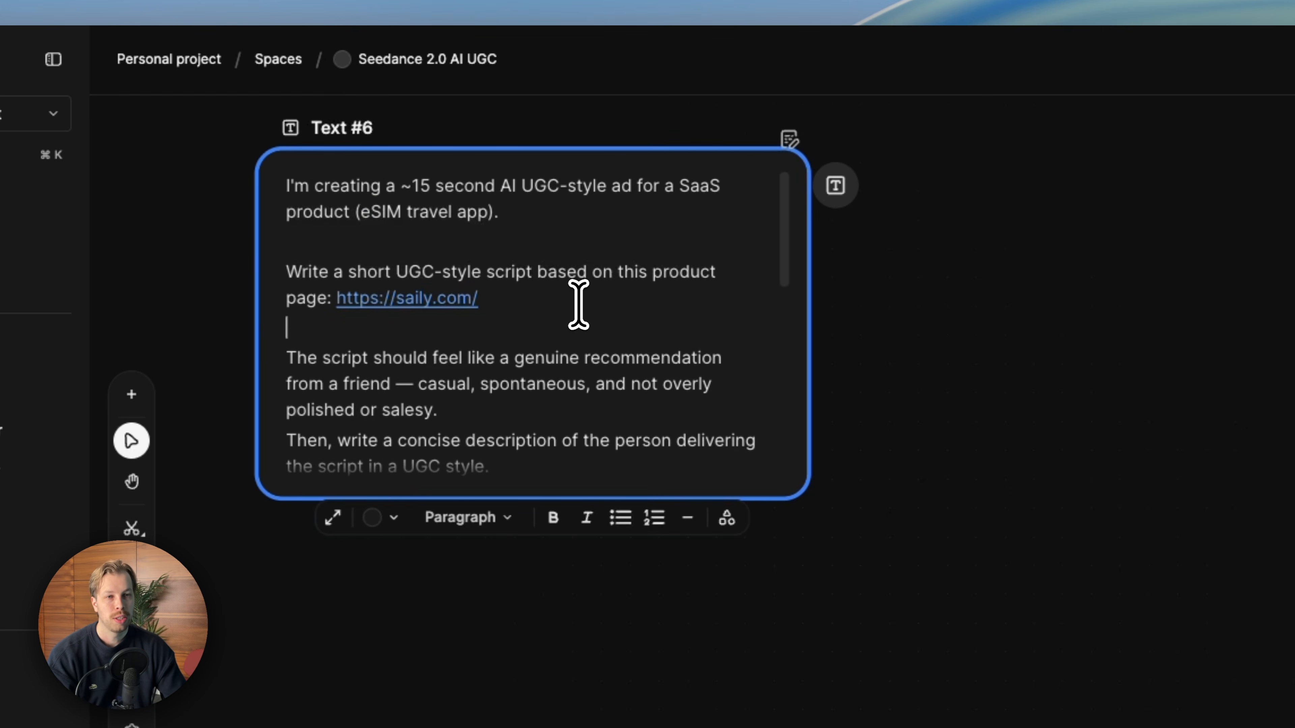
drag(533, 297, 365, 292)
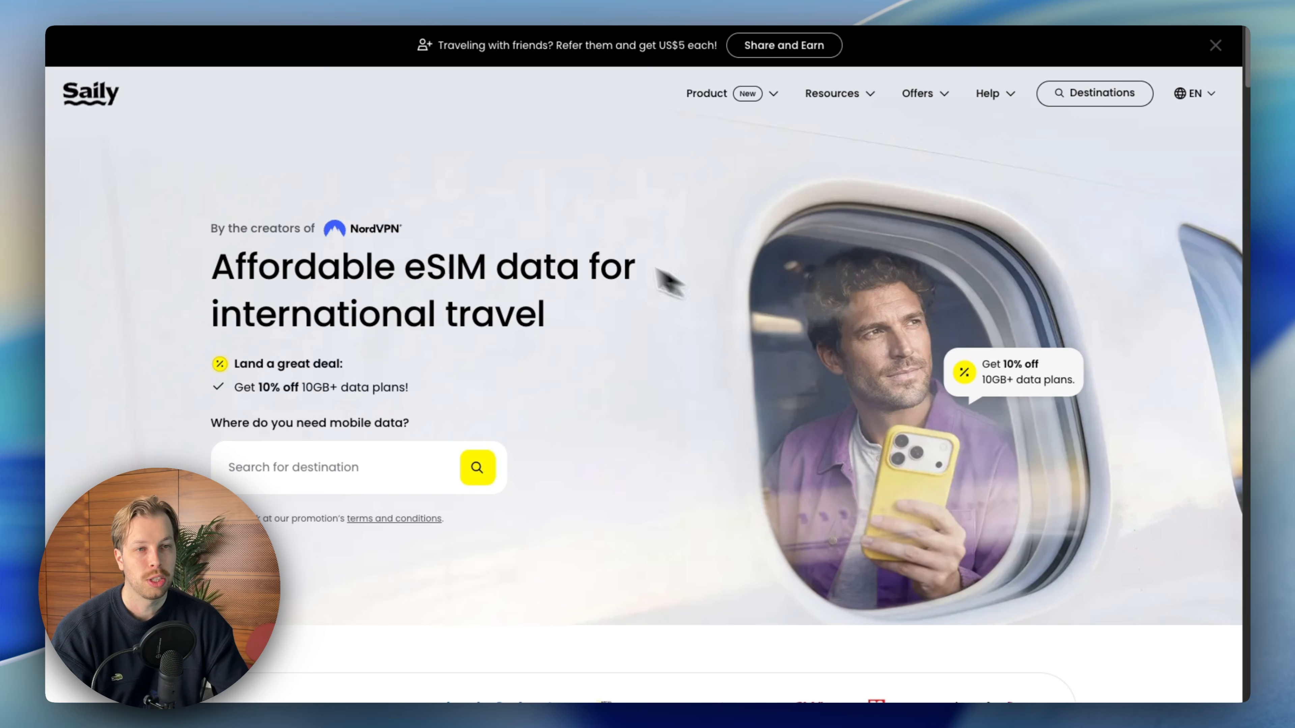
scroll(514, 313, down, 5)
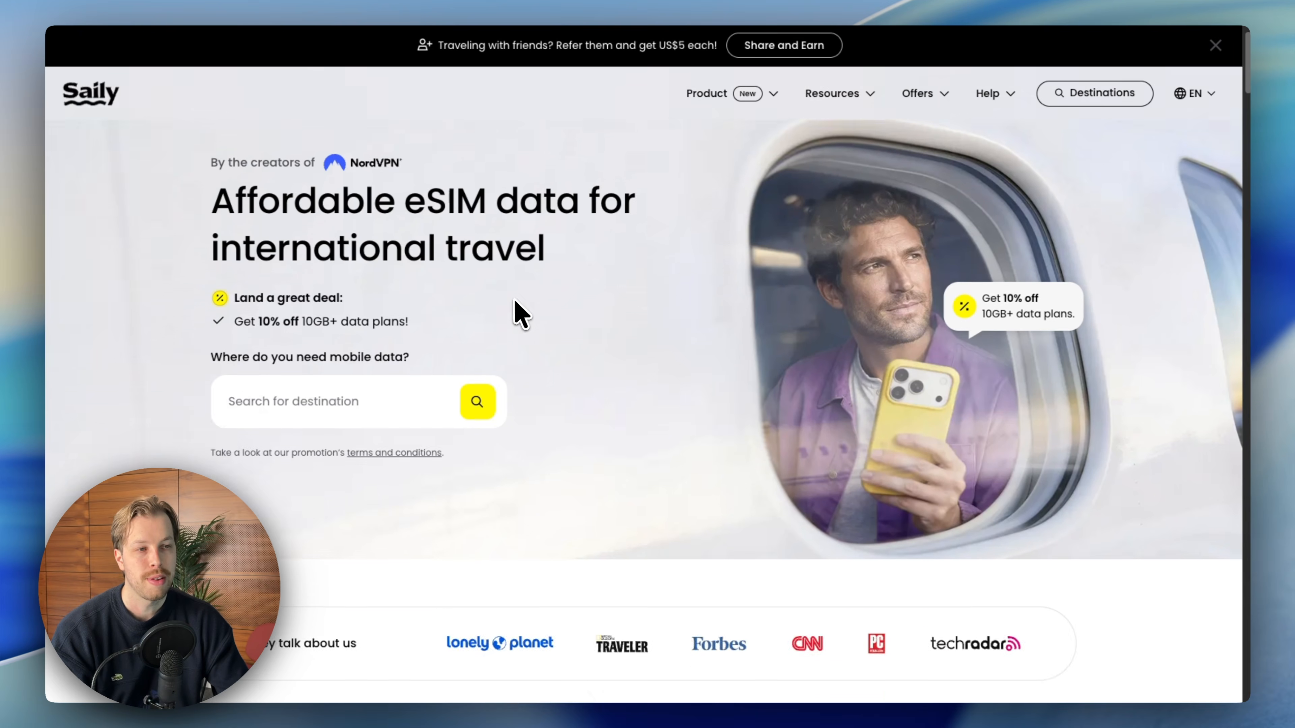
scroll(535, 208, up, 4)
scroll(535, 368, down, 10)
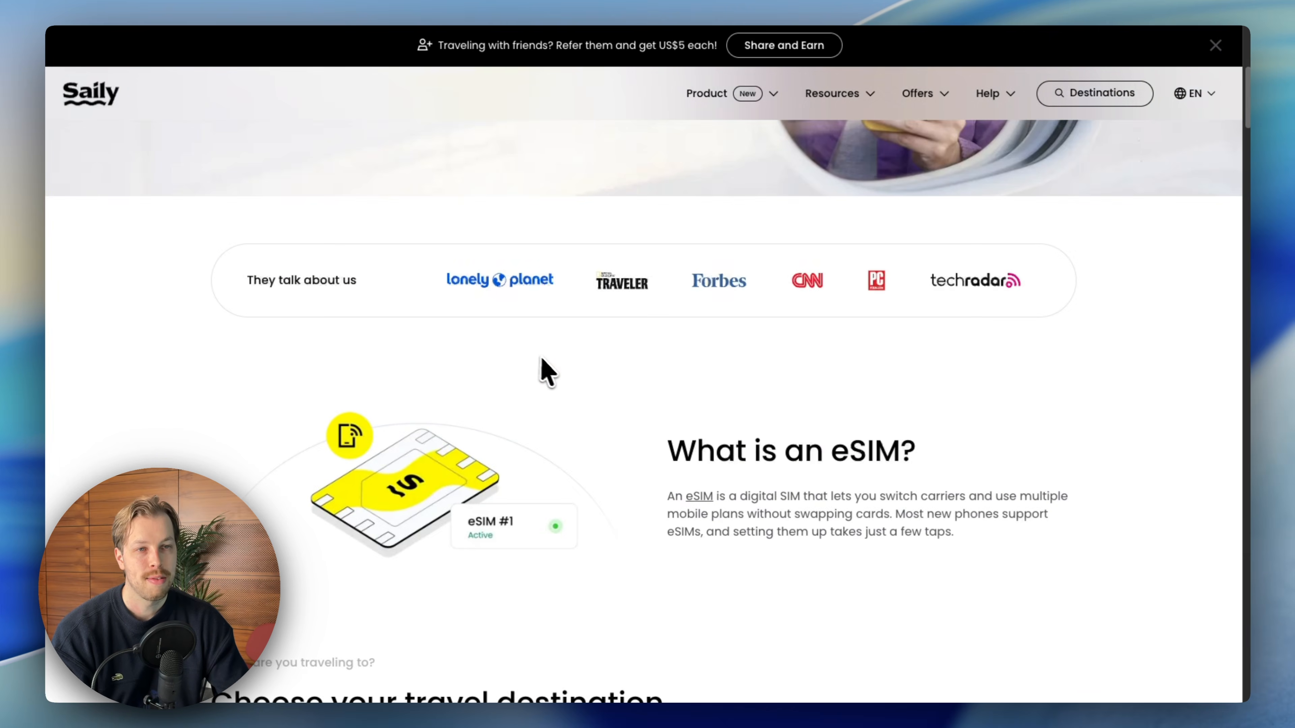
- Insert a blank line after the prompt paragraph ending 'not overly polished or salesy.'
scroll(533, 369, up, 12)
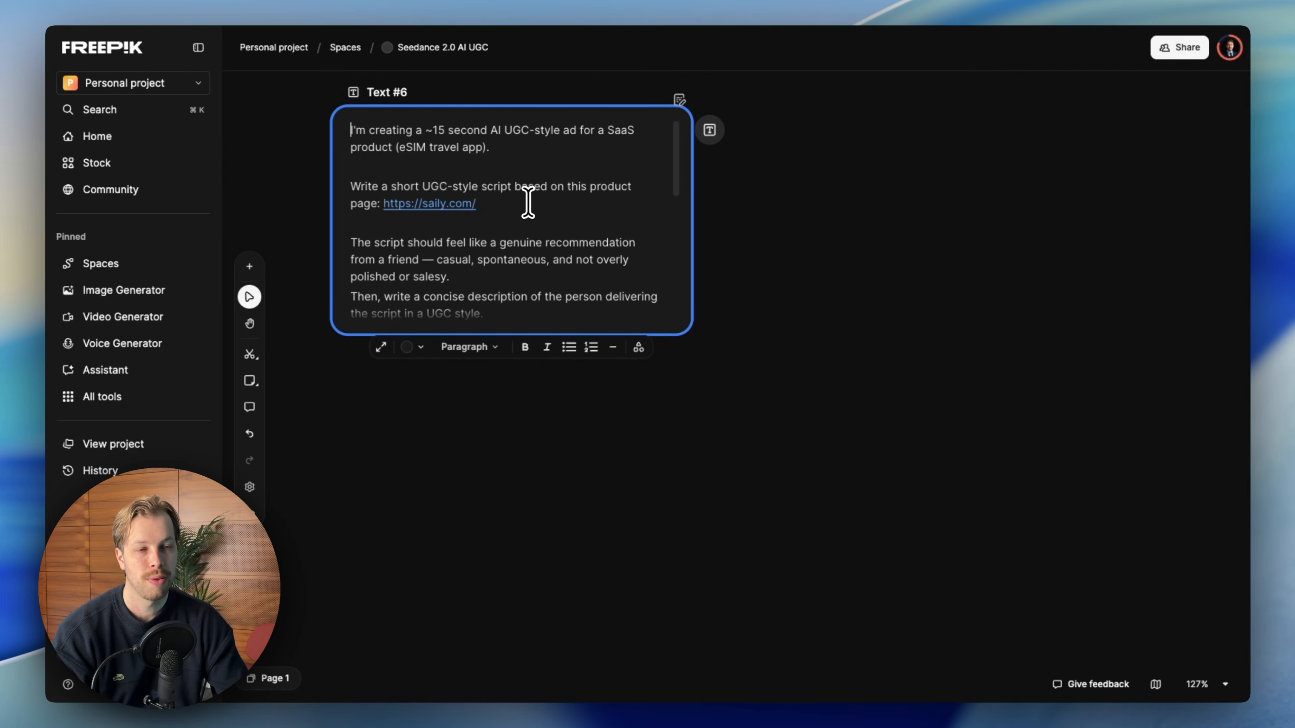
scroll(528, 203, down, 1)
scroll(528, 202, up, 1)
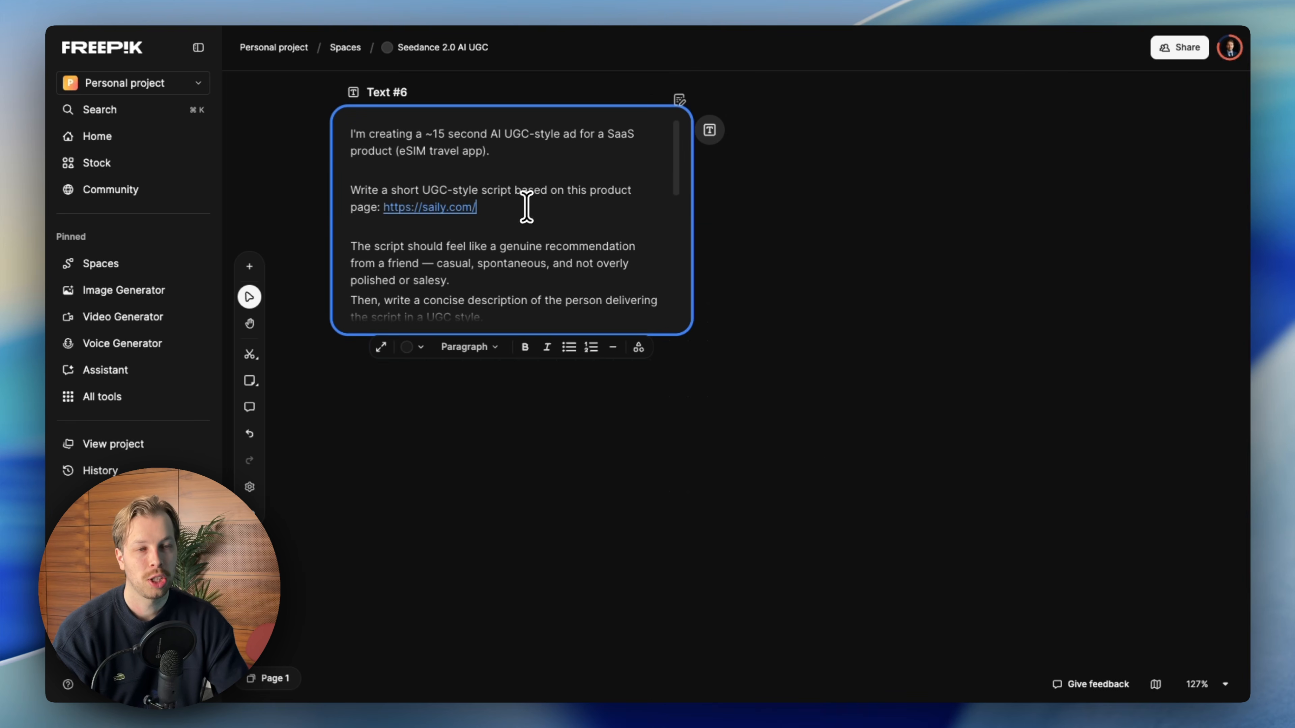
scroll(547, 238, down, 1)
scroll(529, 239, down, 1)
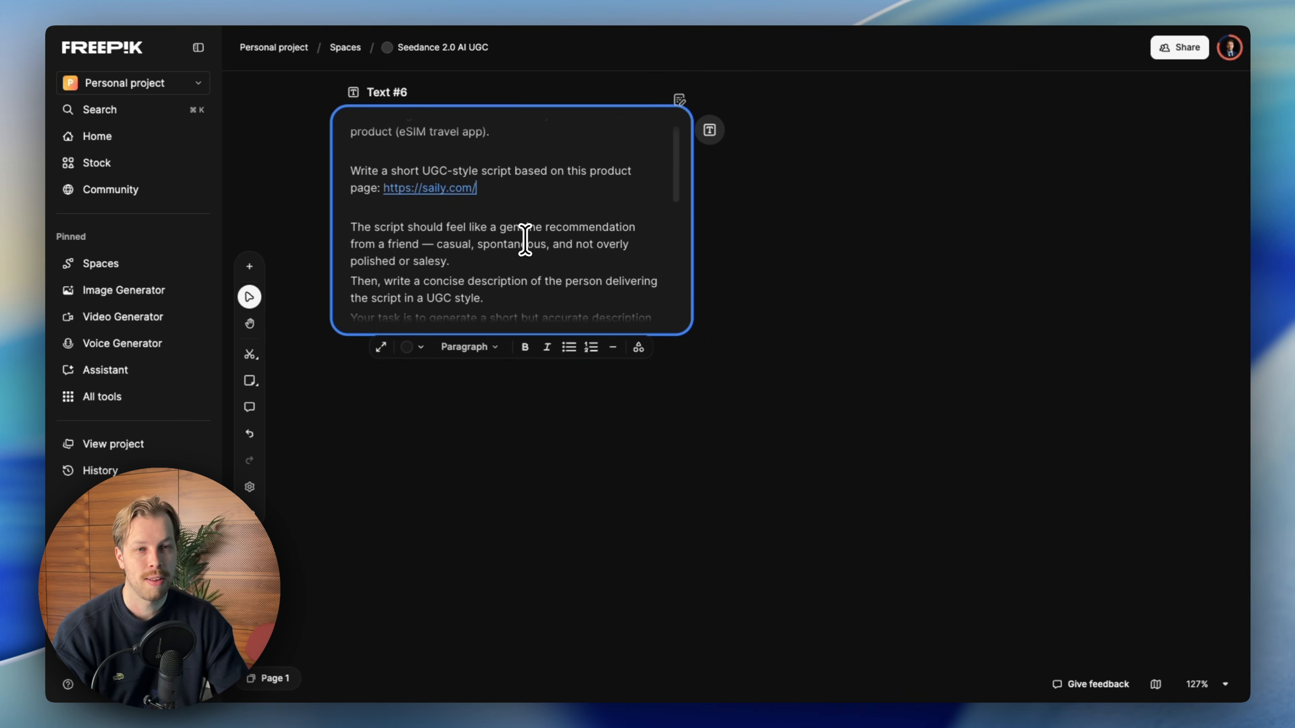
scroll(515, 241, down, 1)
click(493, 246)
key(Return)
scroll(493, 245, down, 2)
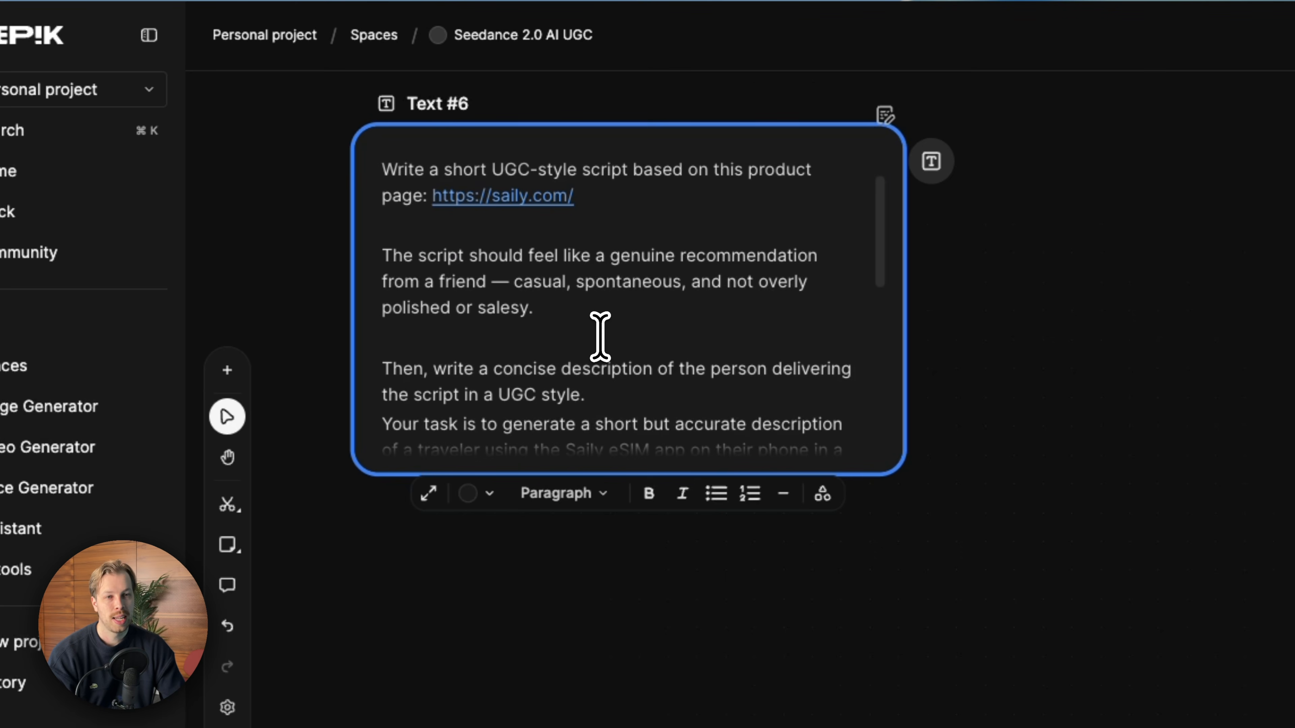
- Insert a blank line after the sentence ending 'the script in a UGC style.'
drag(538, 310, 363, 263)
click(578, 292)
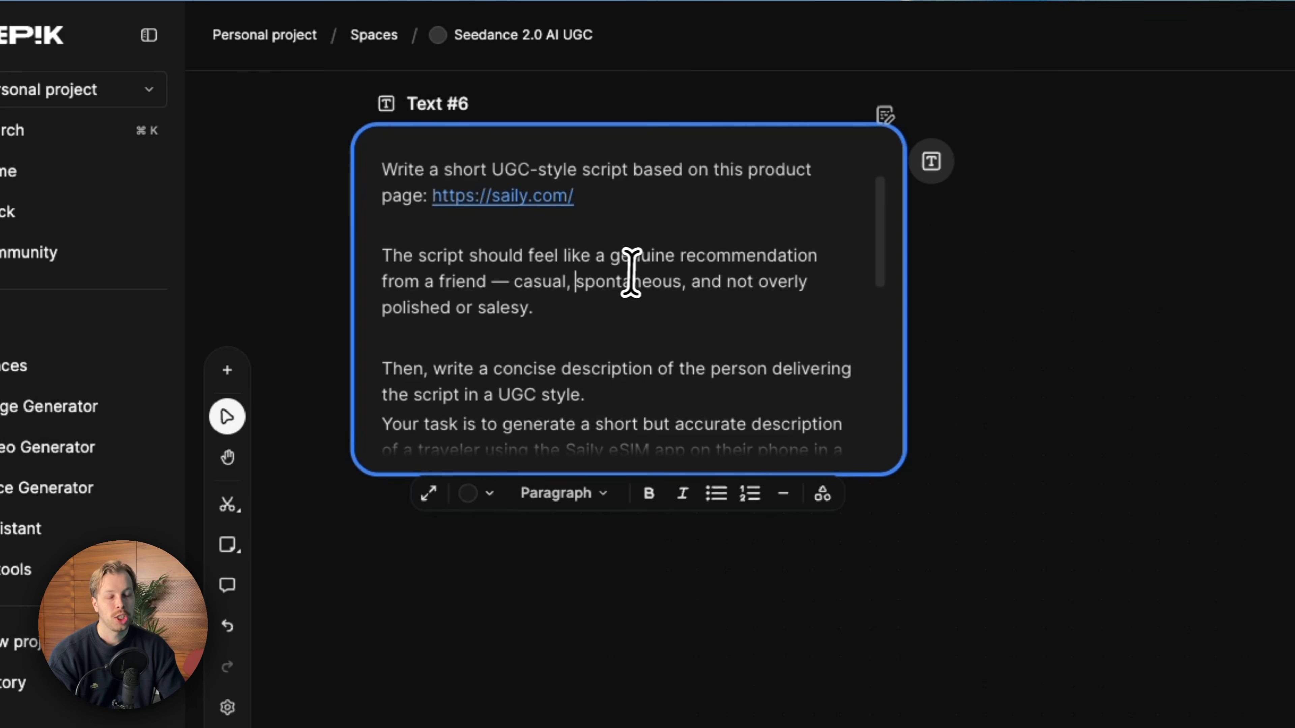
double_click(532, 280)
double_click(638, 280)
click(767, 288)
click(571, 325)
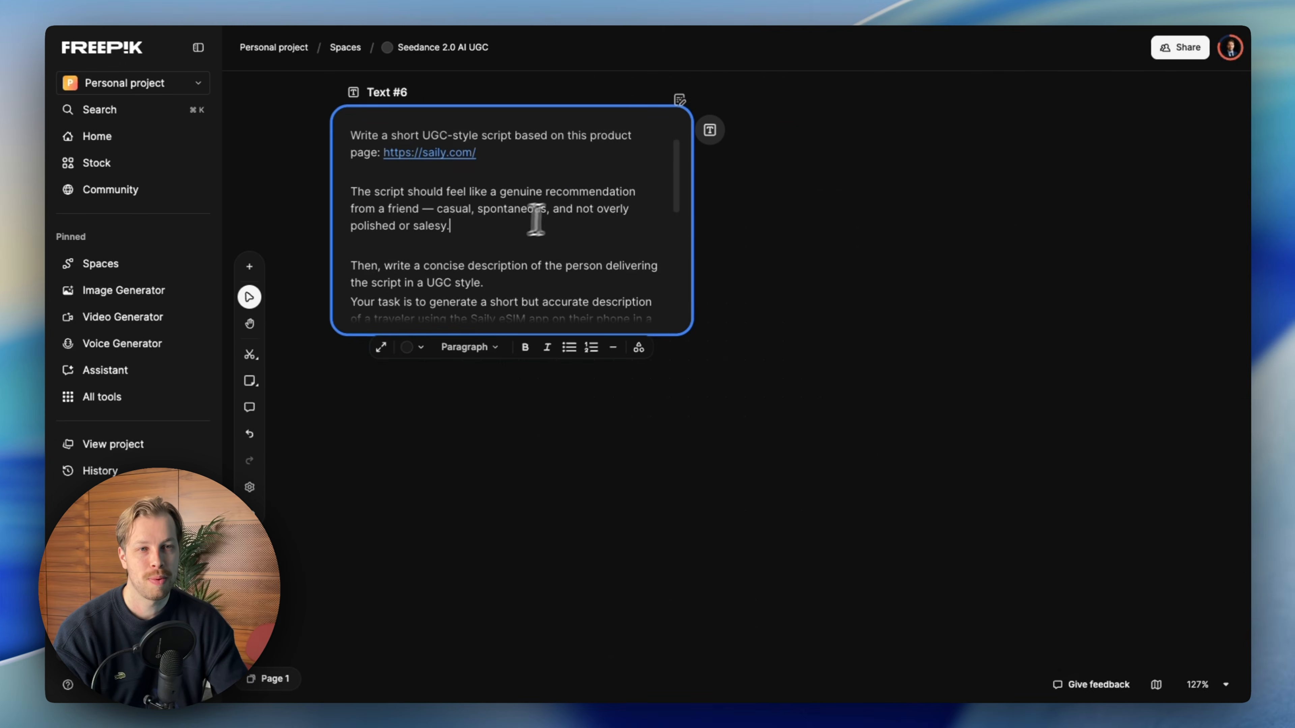
scroll(585, 217, down, 5)
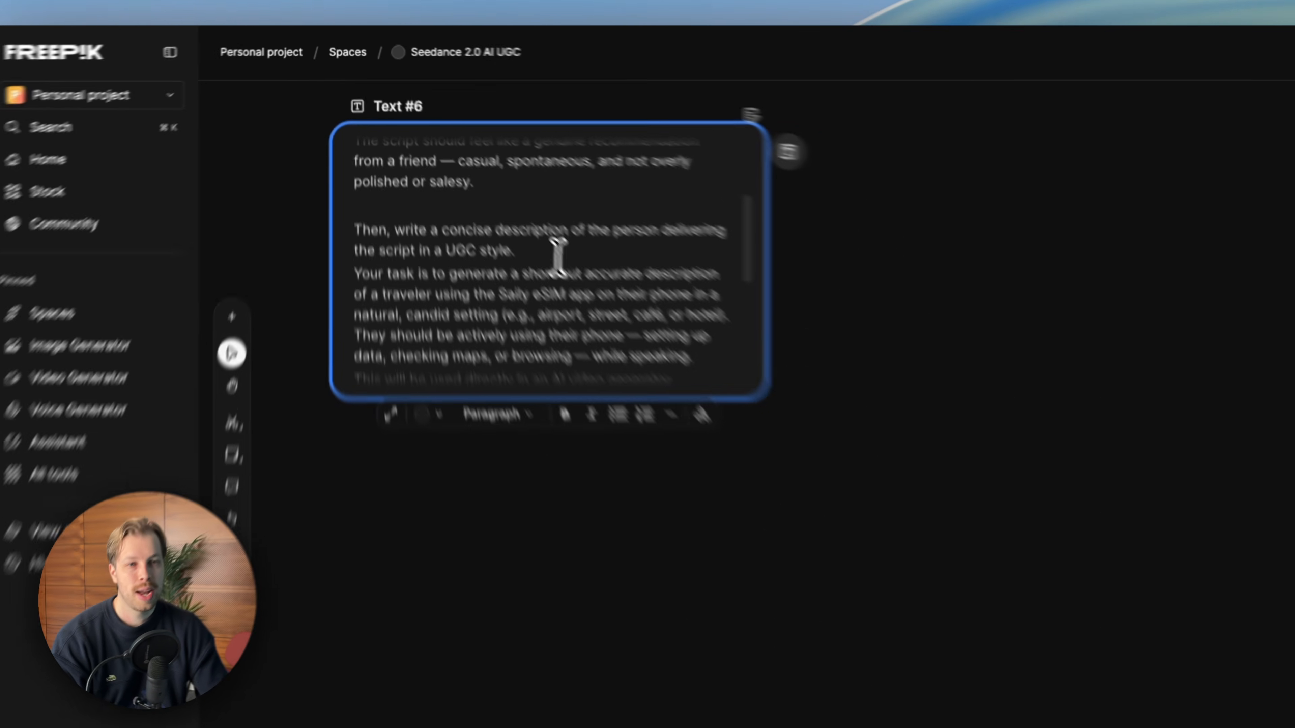
click(559, 258)
key(Return)
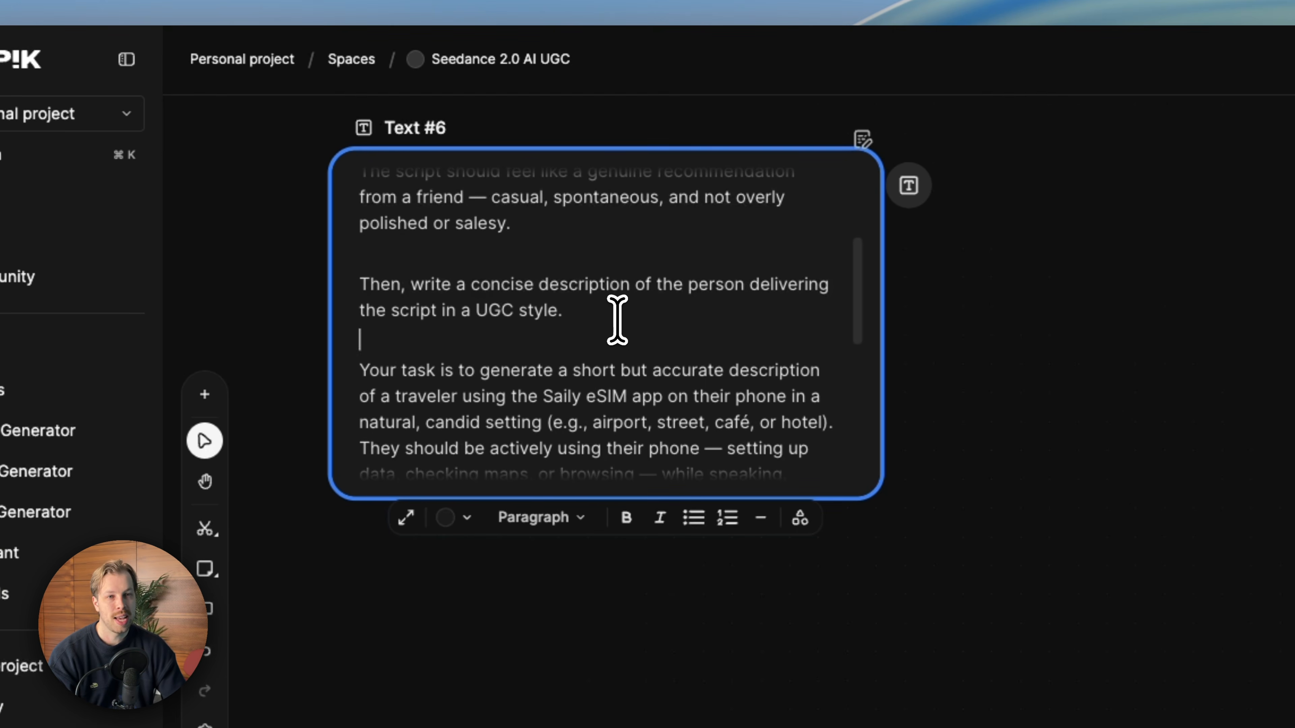
- Read through the prompt's script instructions and traveler description paragraphs
scroll(582, 259, down, 1)
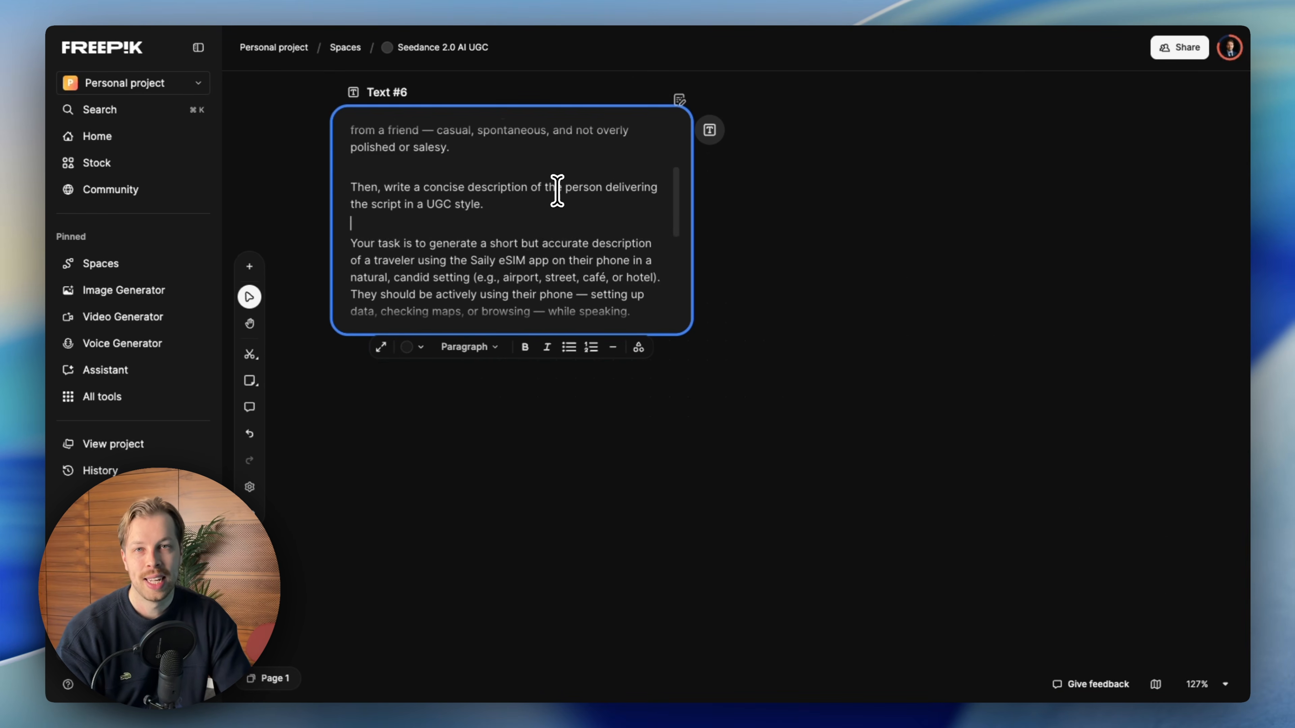
scroll(565, 242, up, 5)
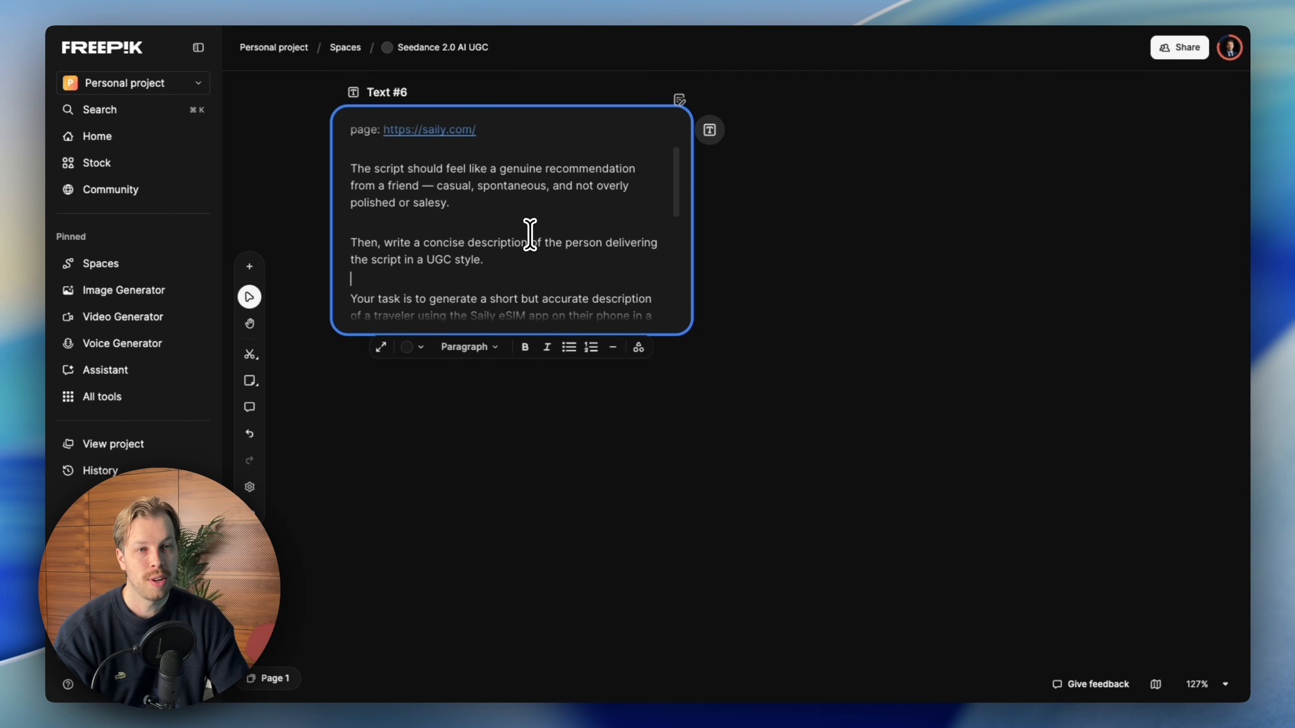
scroll(462, 252, down, 5)
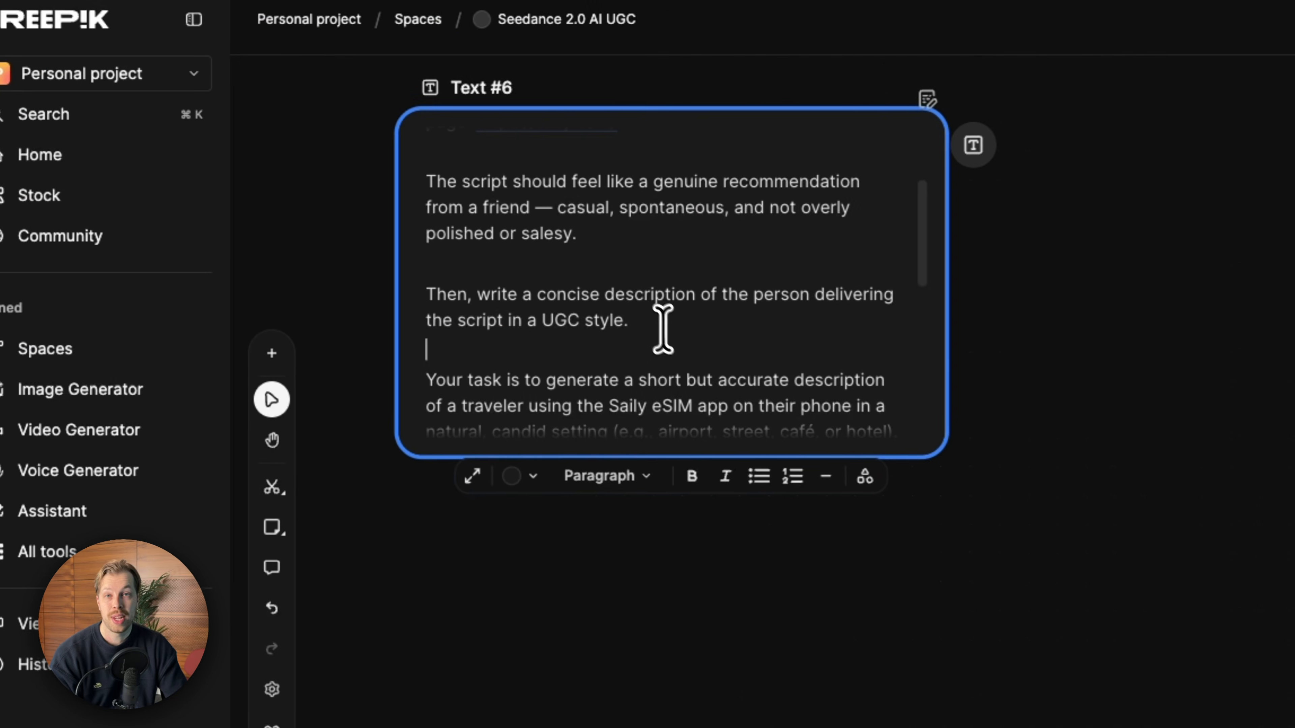
drag(494, 242, 455, 242)
drag(587, 319, 428, 294)
click(694, 319)
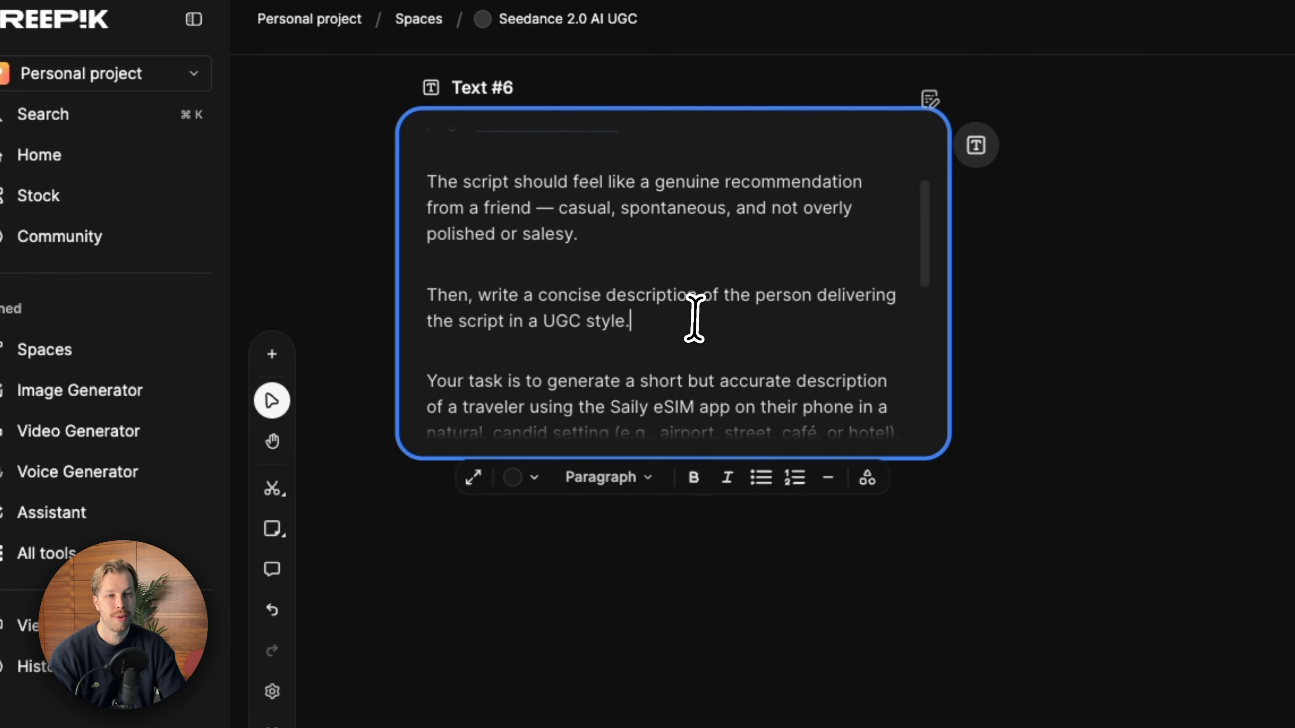
scroll(657, 273, up, 3)
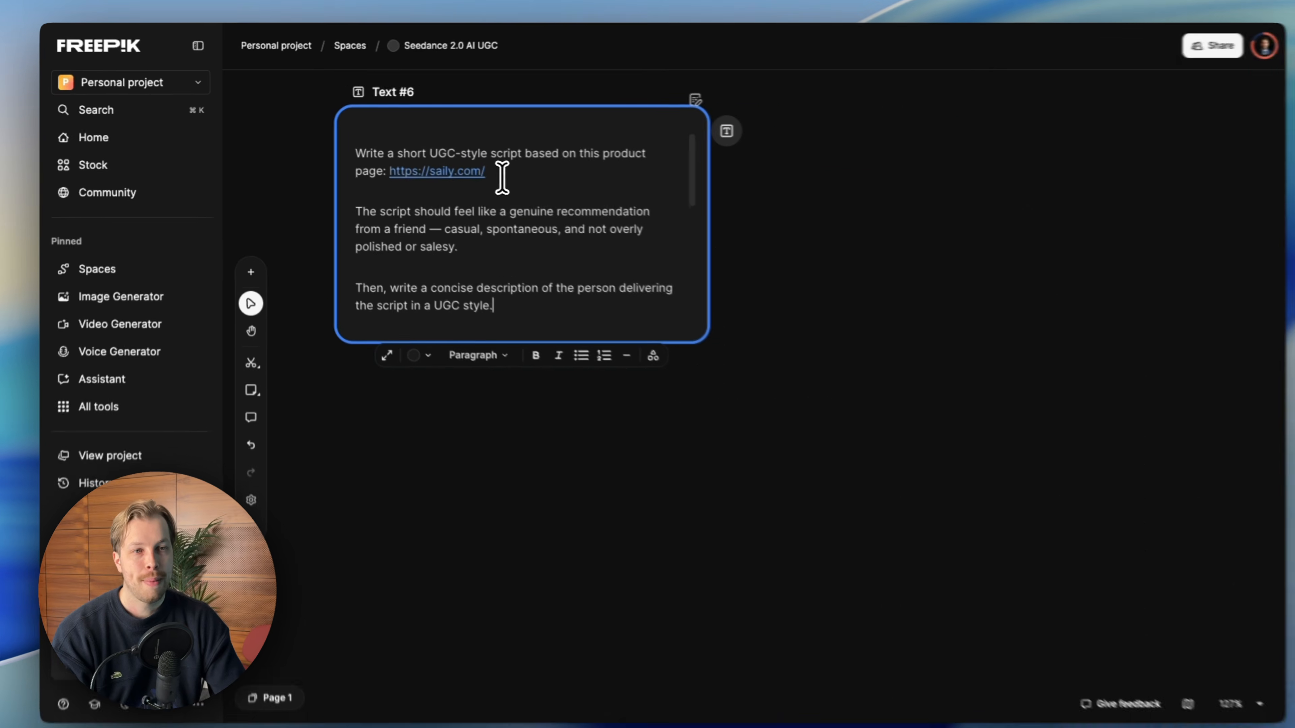
drag(619, 205, 561, 208)
click(509, 173)
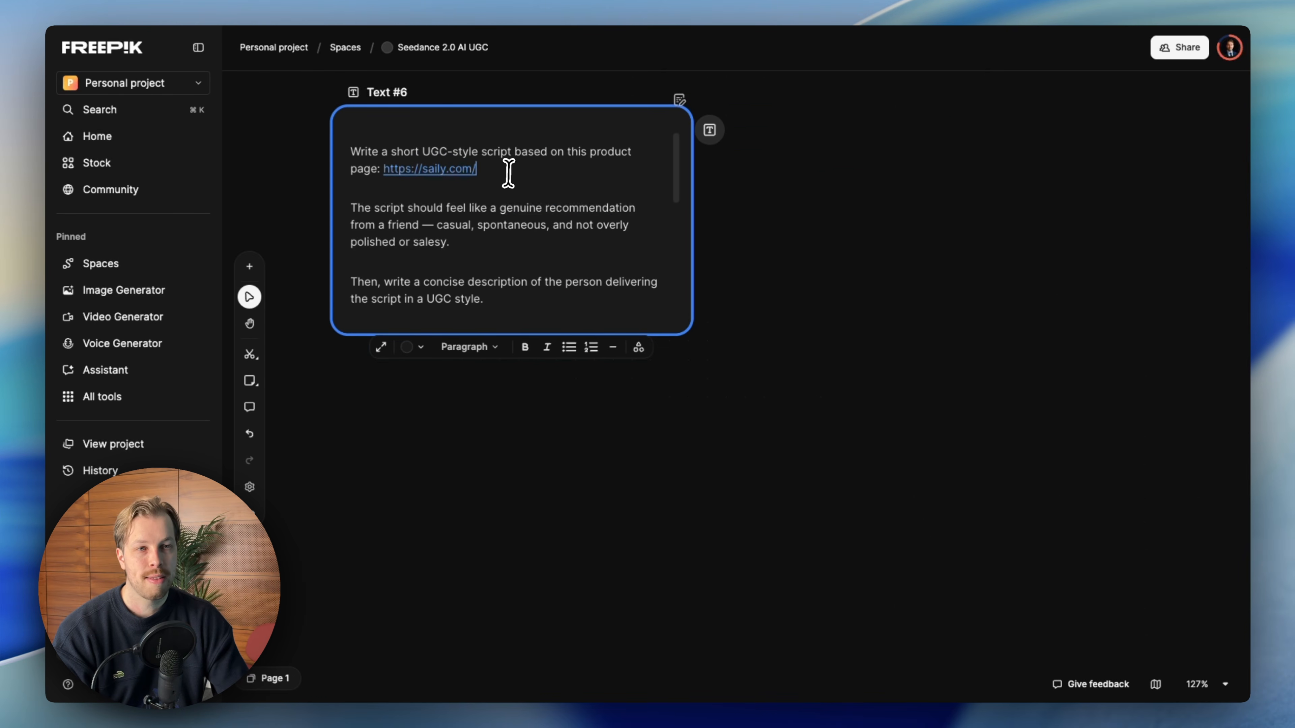
scroll(508, 173, down, 1)
scroll(512, 186, down, 2)
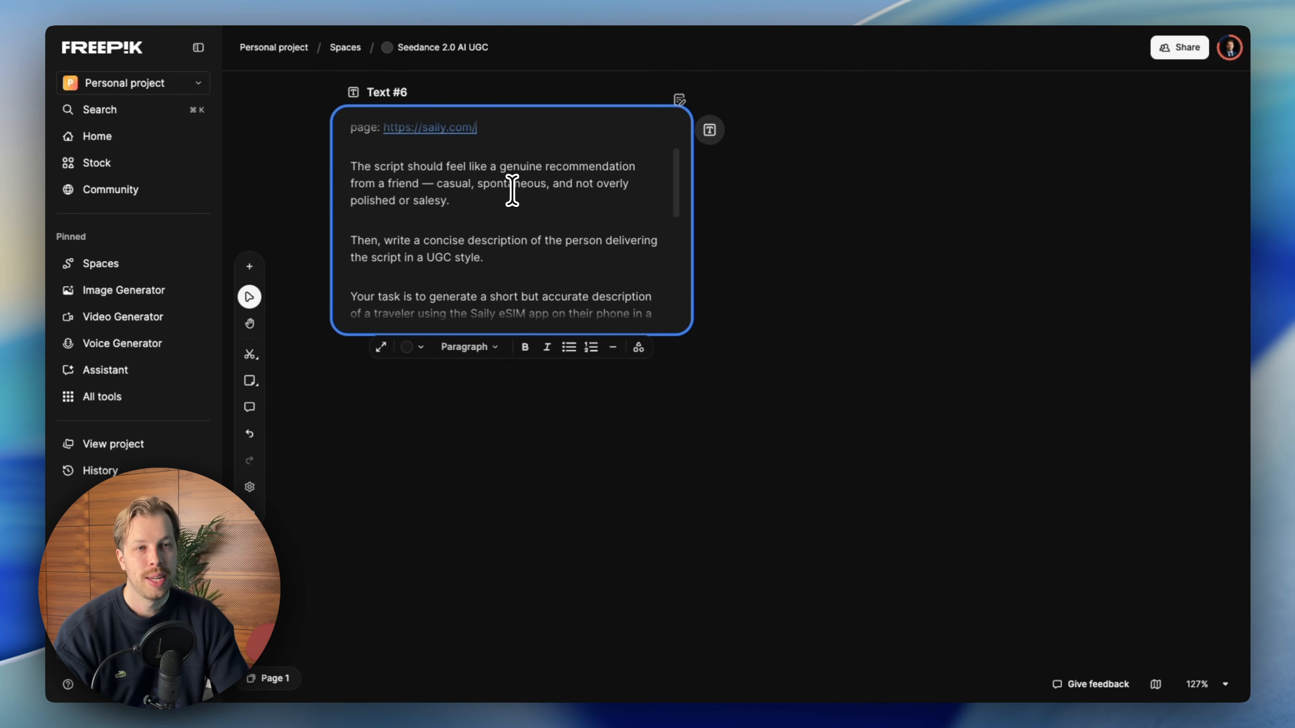
scroll(511, 192, down, 2)
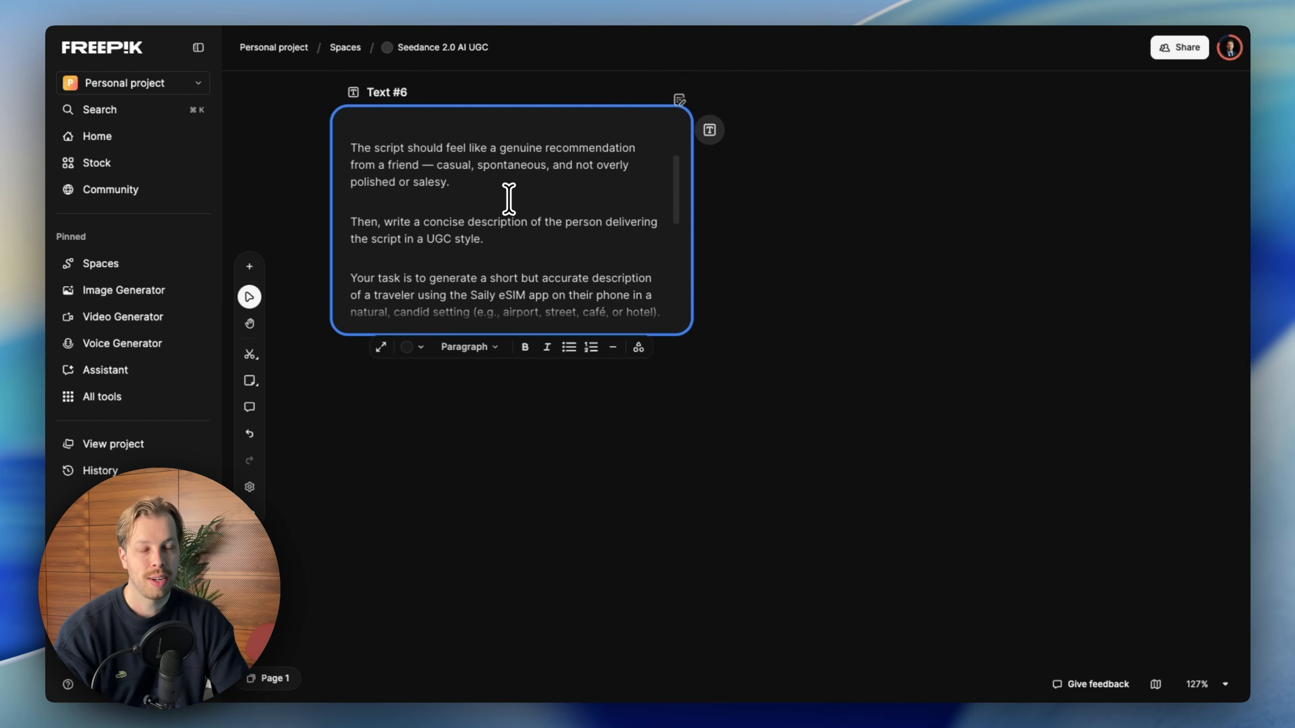
scroll(509, 198, down, 2)
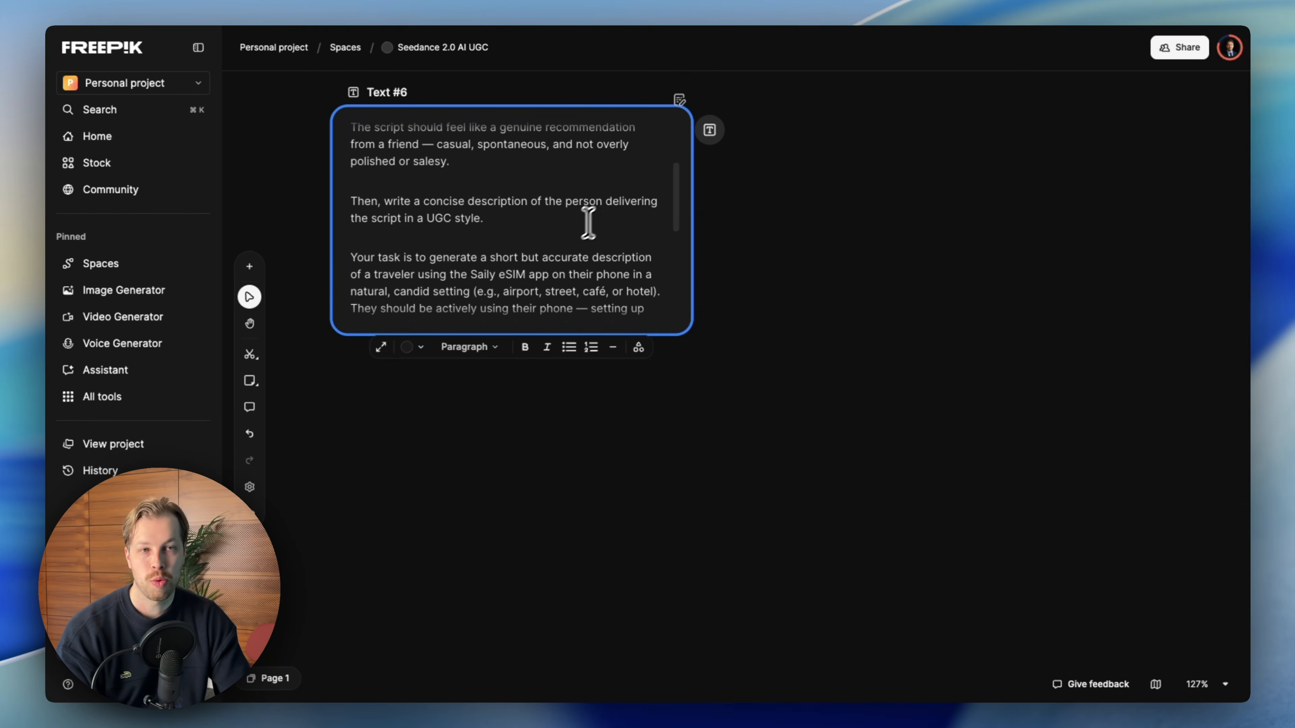
scroll(572, 242, up, 2)
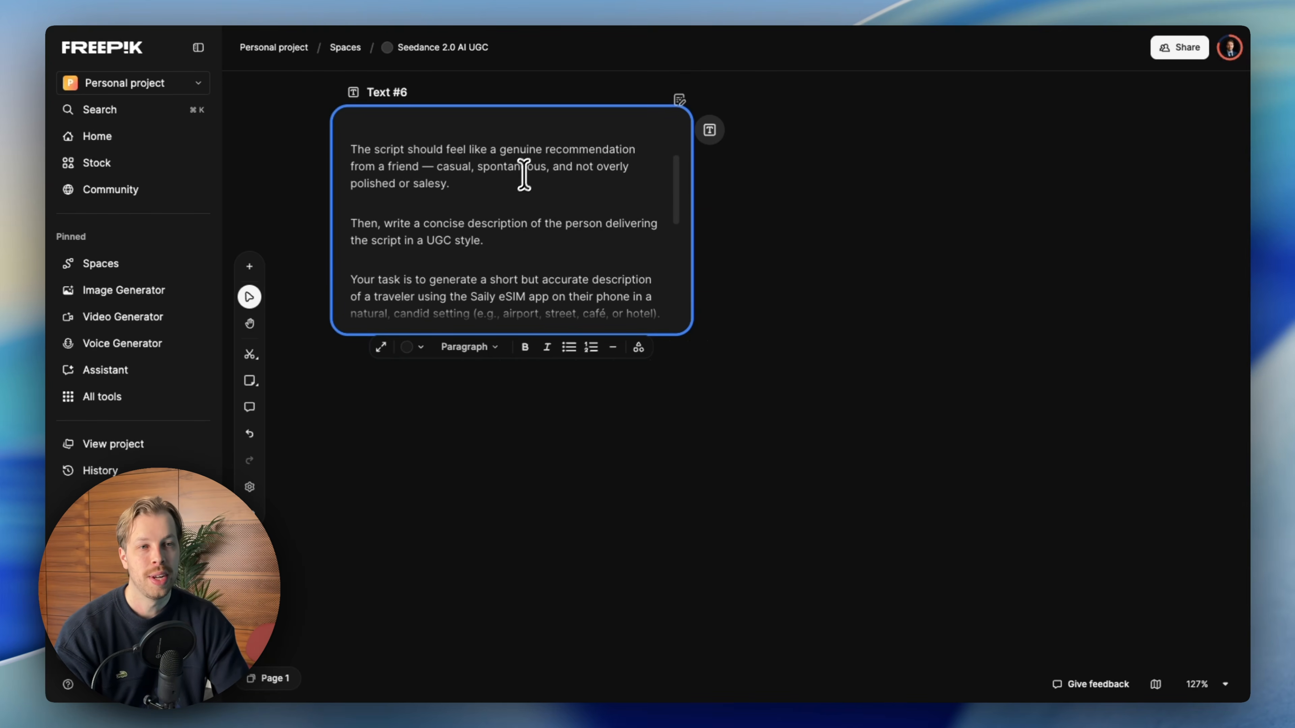
scroll(528, 178, up, 2)
scroll(520, 230, down, 7)
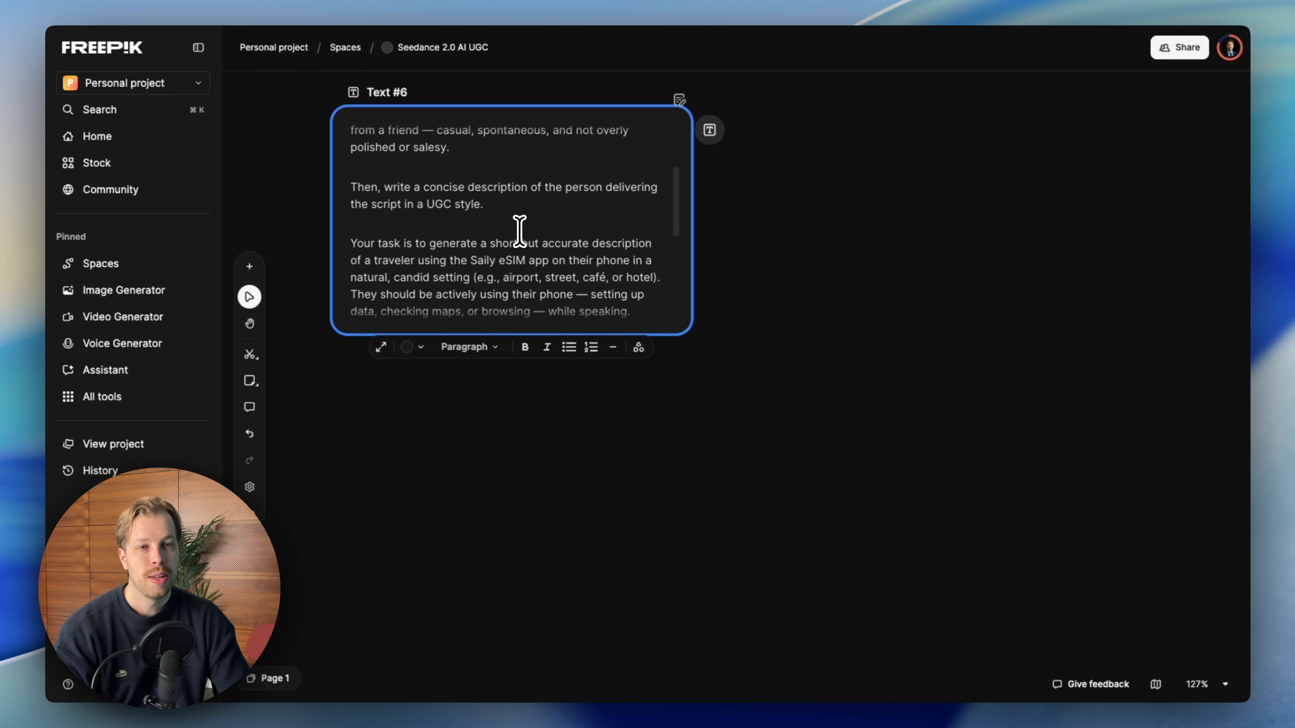
scroll(467, 231, down, 2)
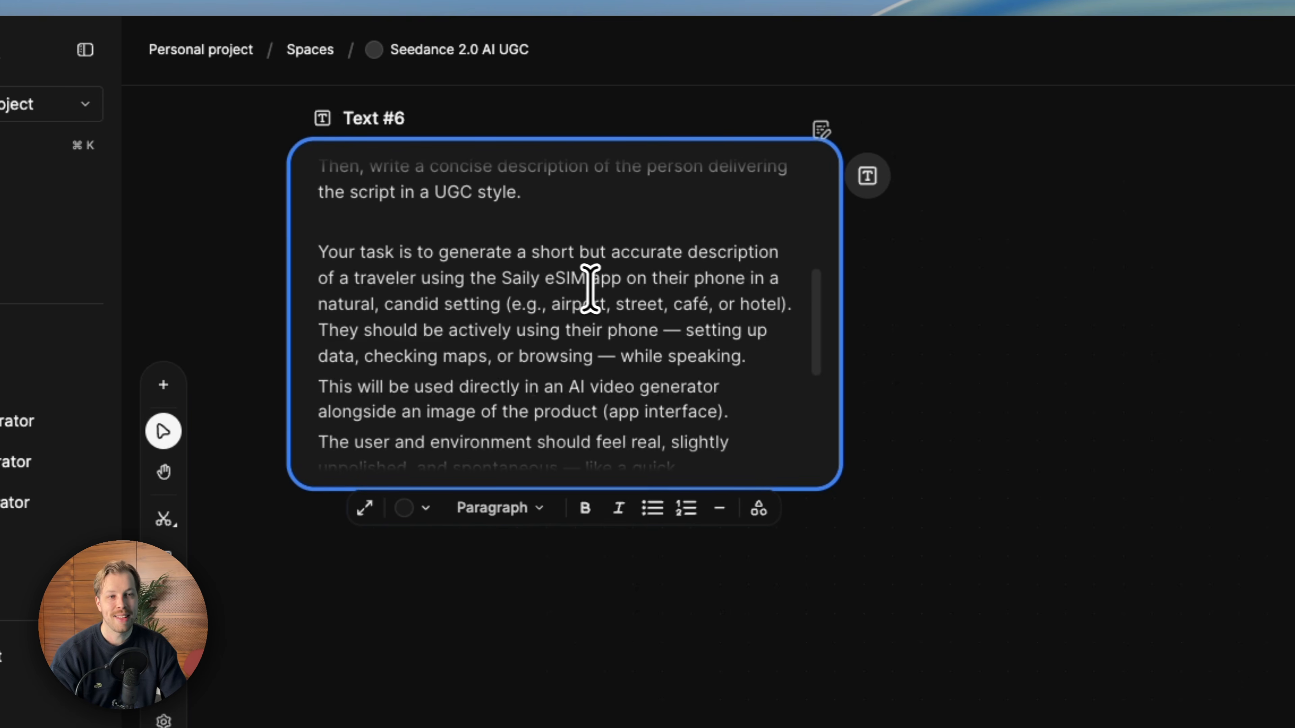
scroll(440, 316, down, 2)
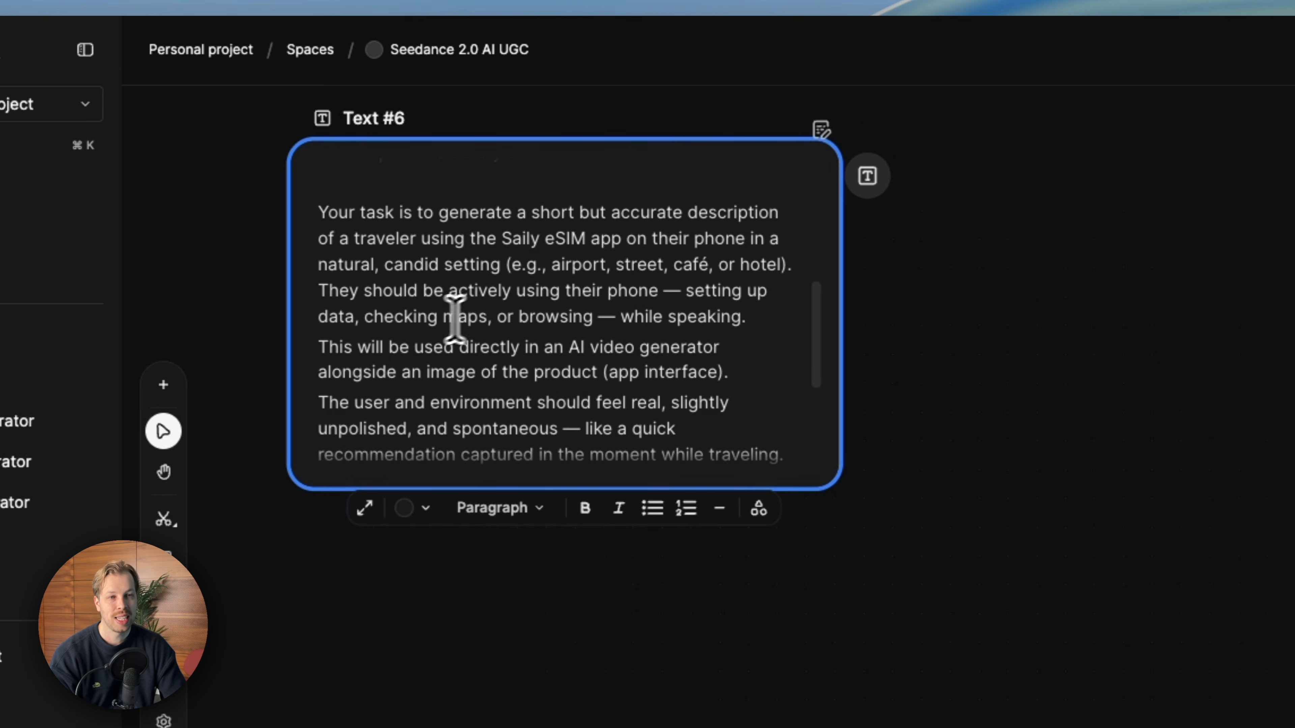
scroll(610, 279, down, 1)
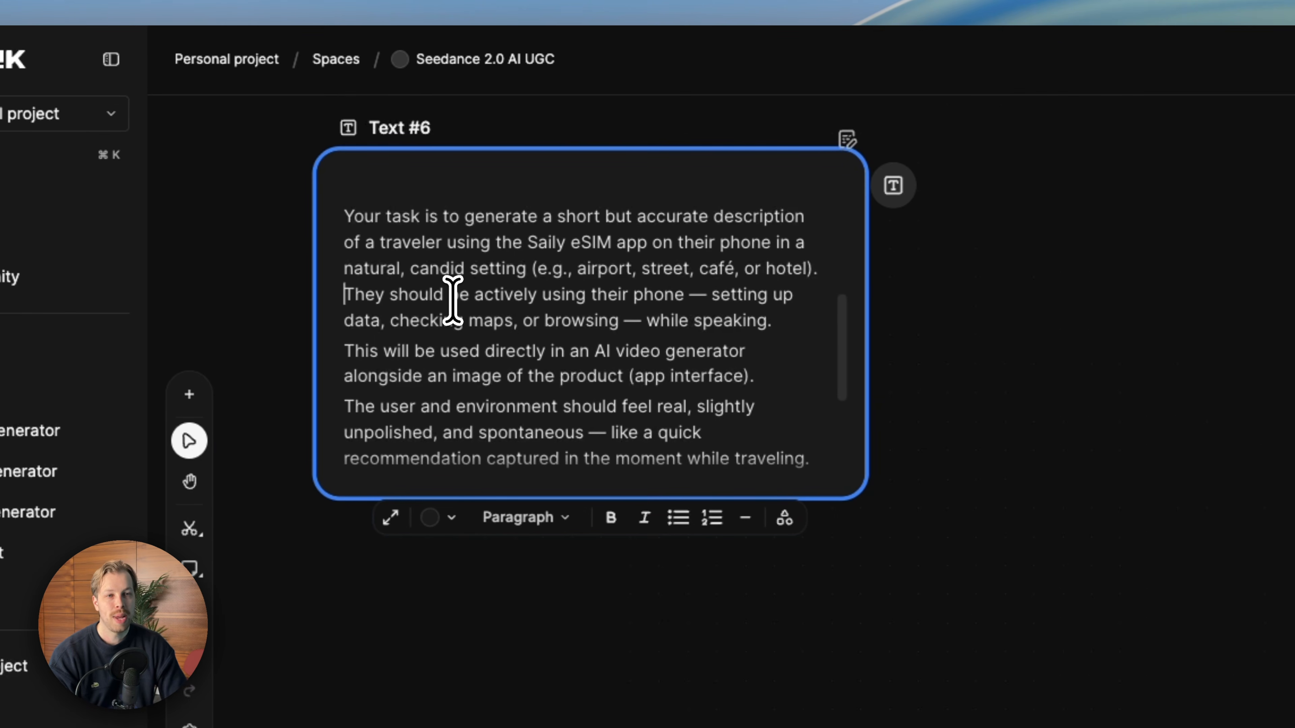
scroll(461, 299, down, 2)
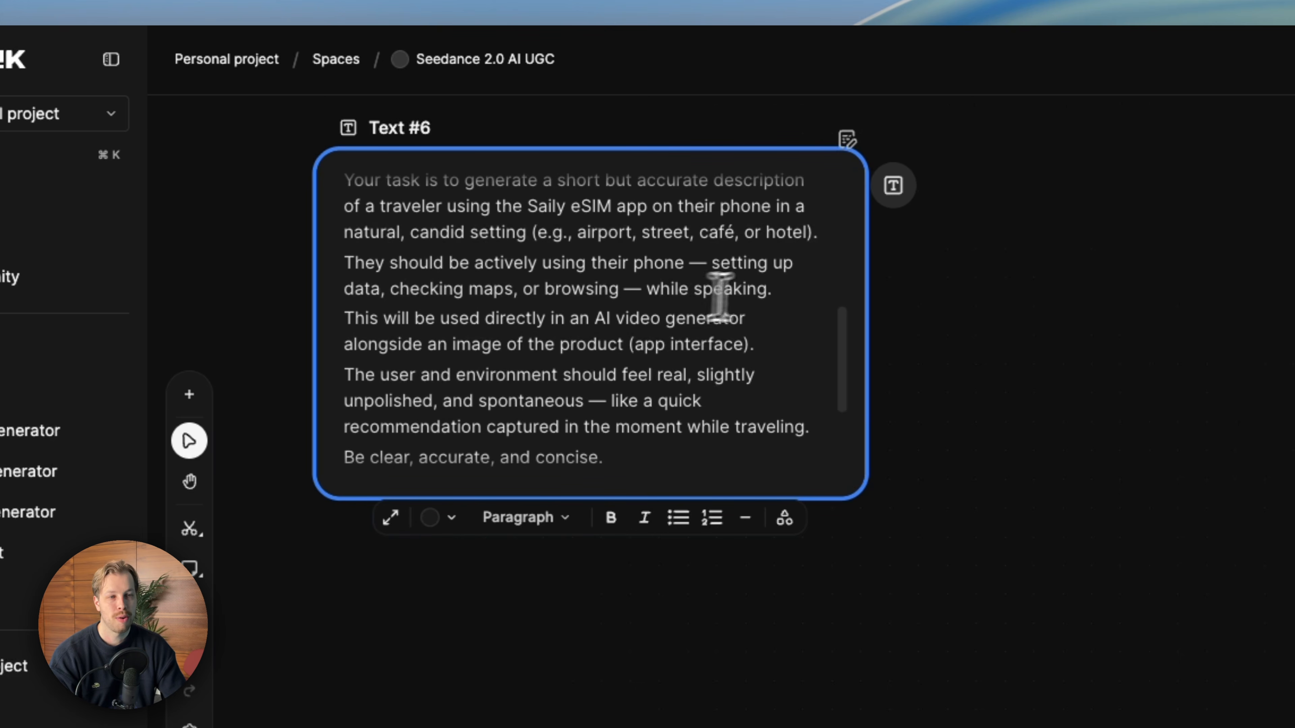
- Insert a blank line after the sentence ending 'while speaking.'
click(792, 291)
key(Return)
scroll(616, 297, down, 2)
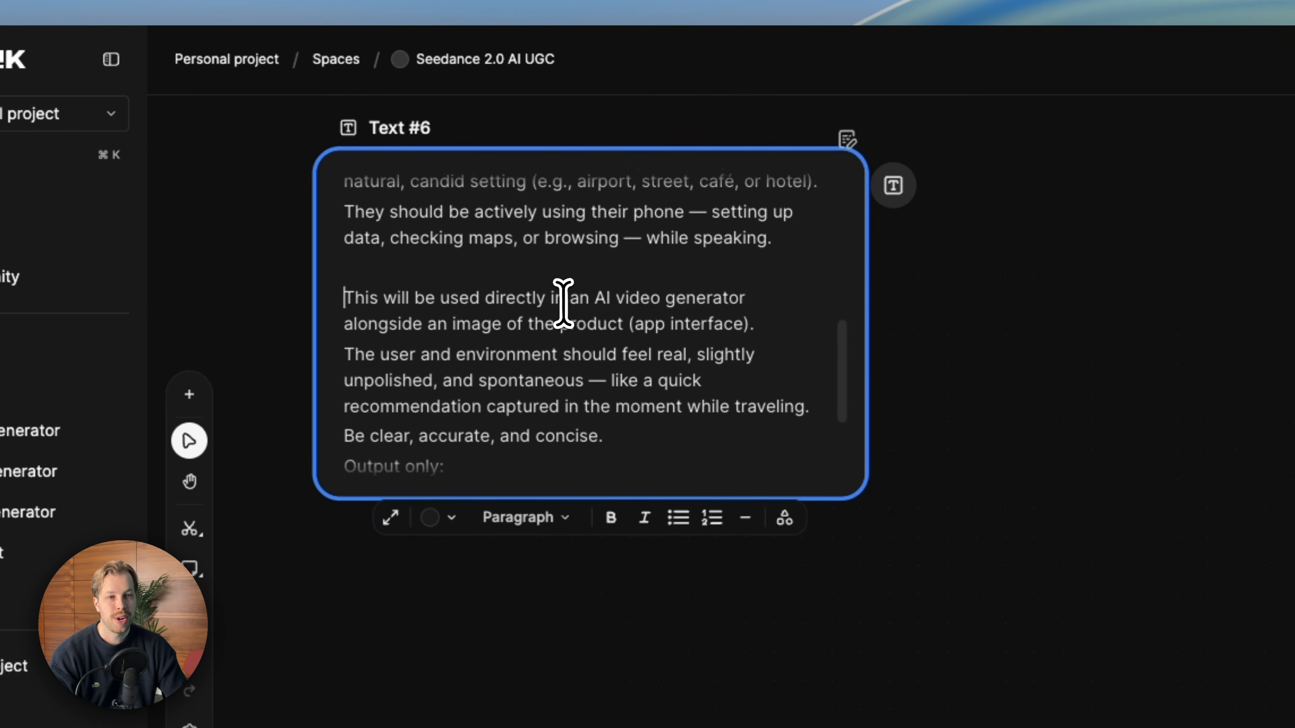
scroll(609, 298, down, 1)
scroll(740, 291, down, 1)
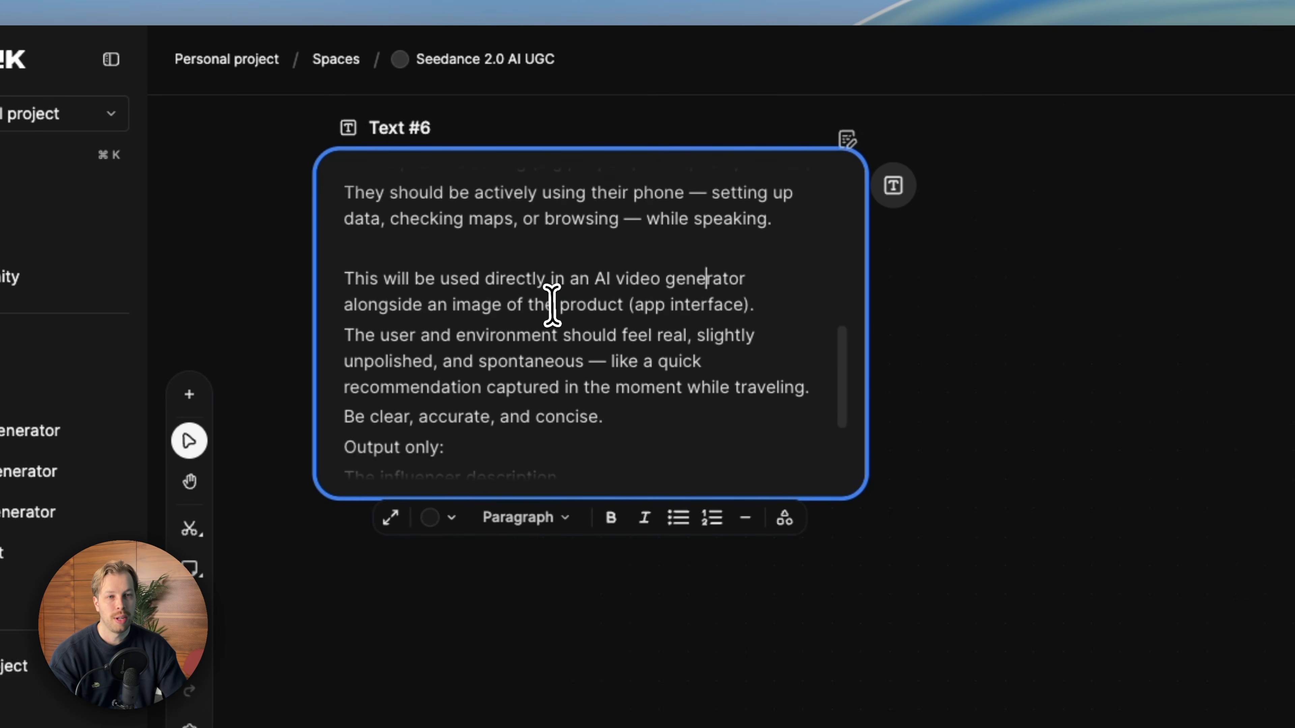
- Separate the paragraph about the AI video generator and product image from its neighbours with blank lines
drag(752, 296, 320, 271)
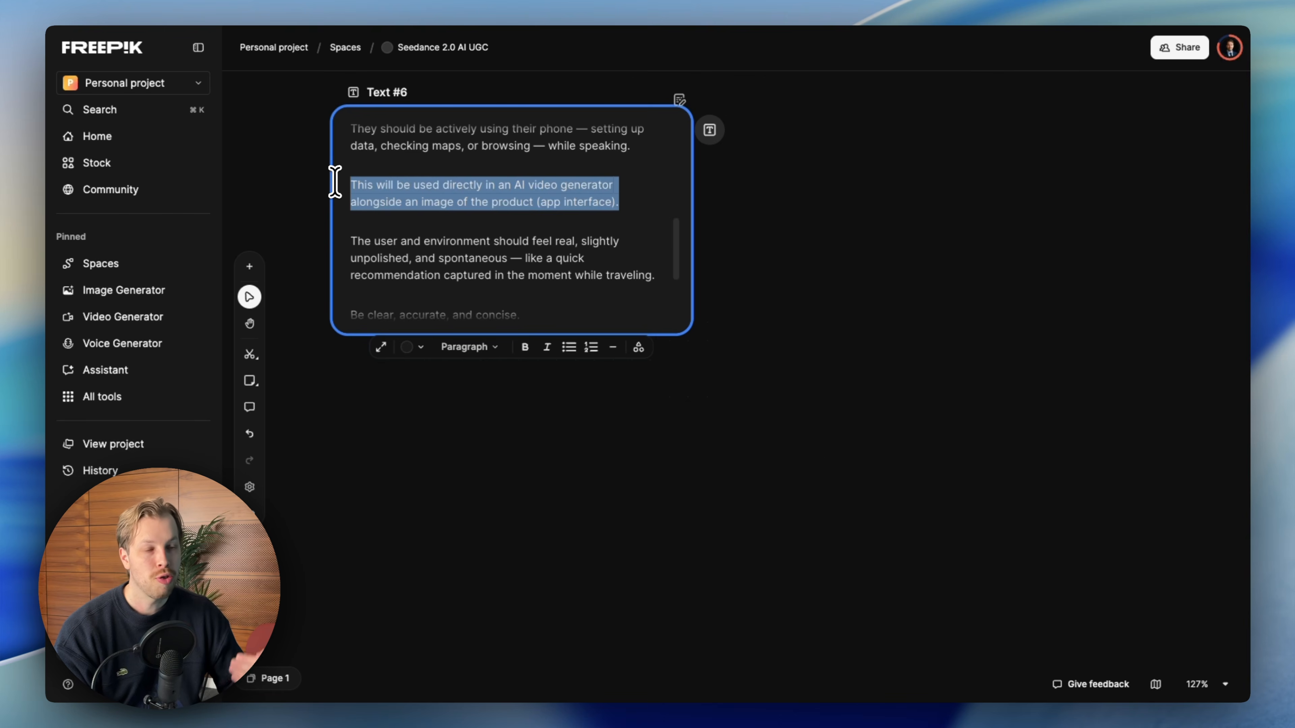
click(485, 223)
scroll(485, 219, up, 8)
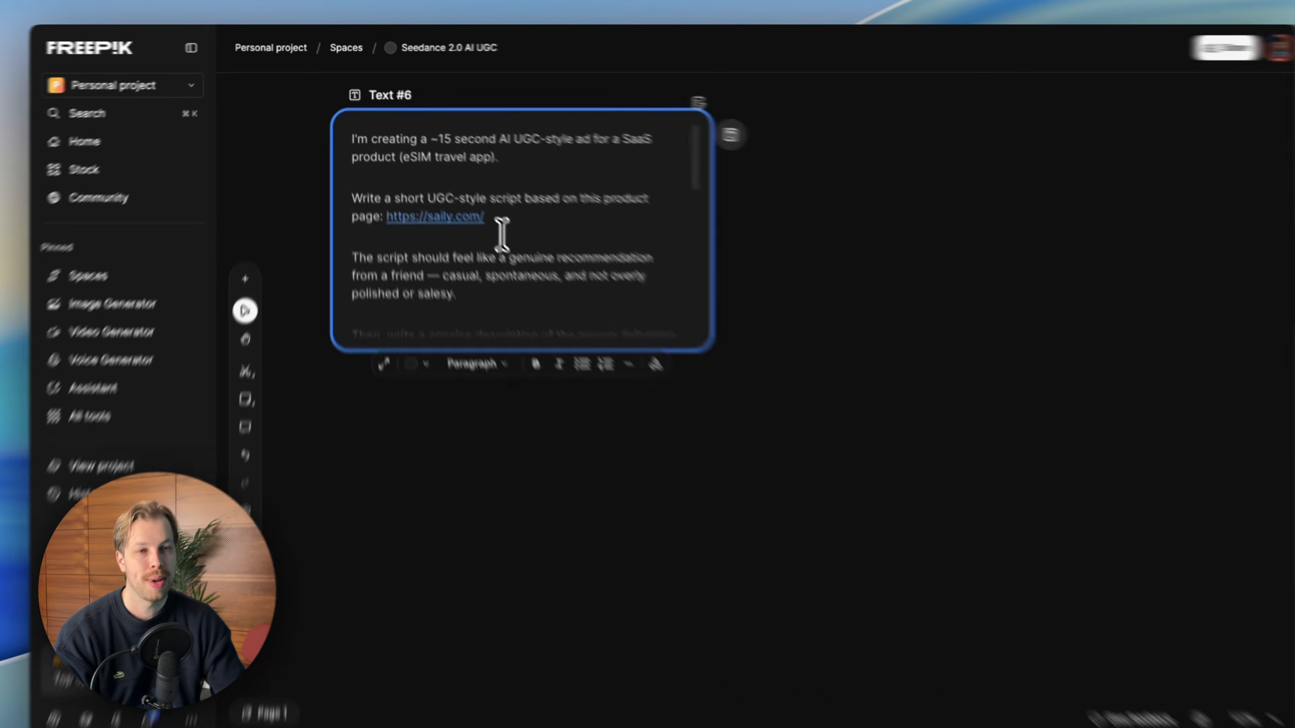
scroll(502, 235, down, 6)
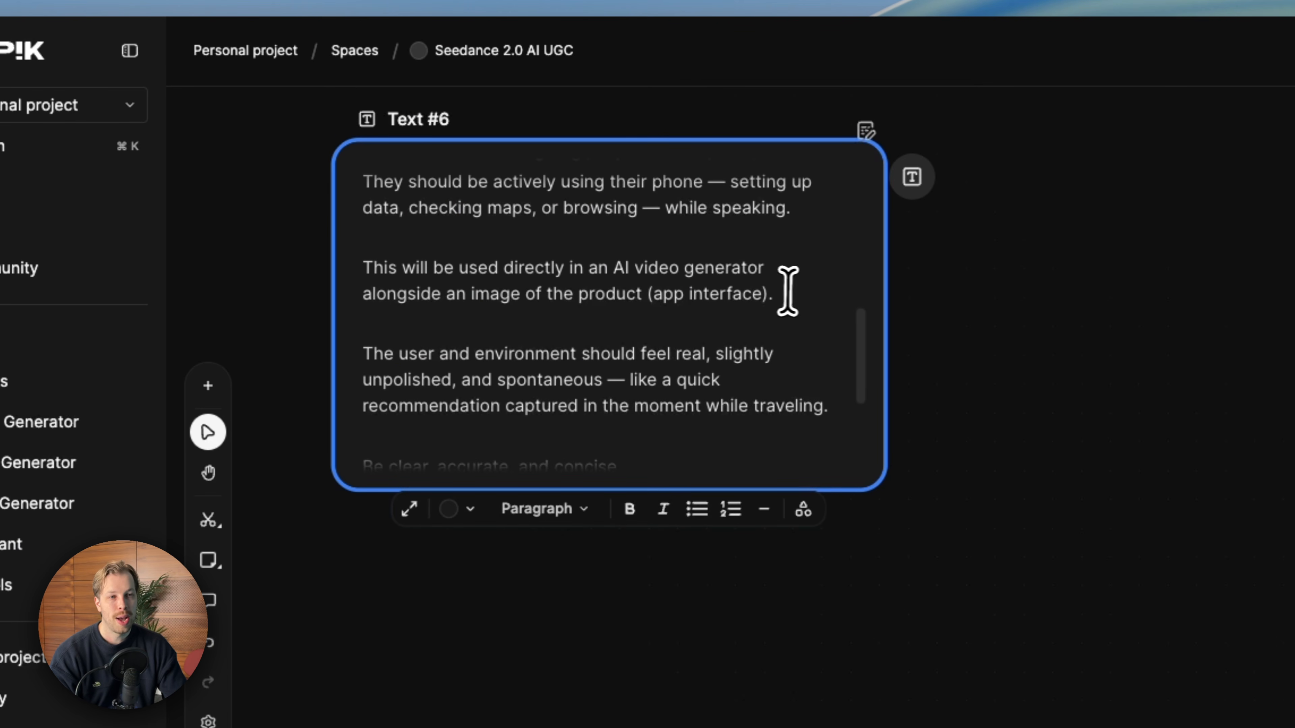
drag(787, 293, 346, 267)
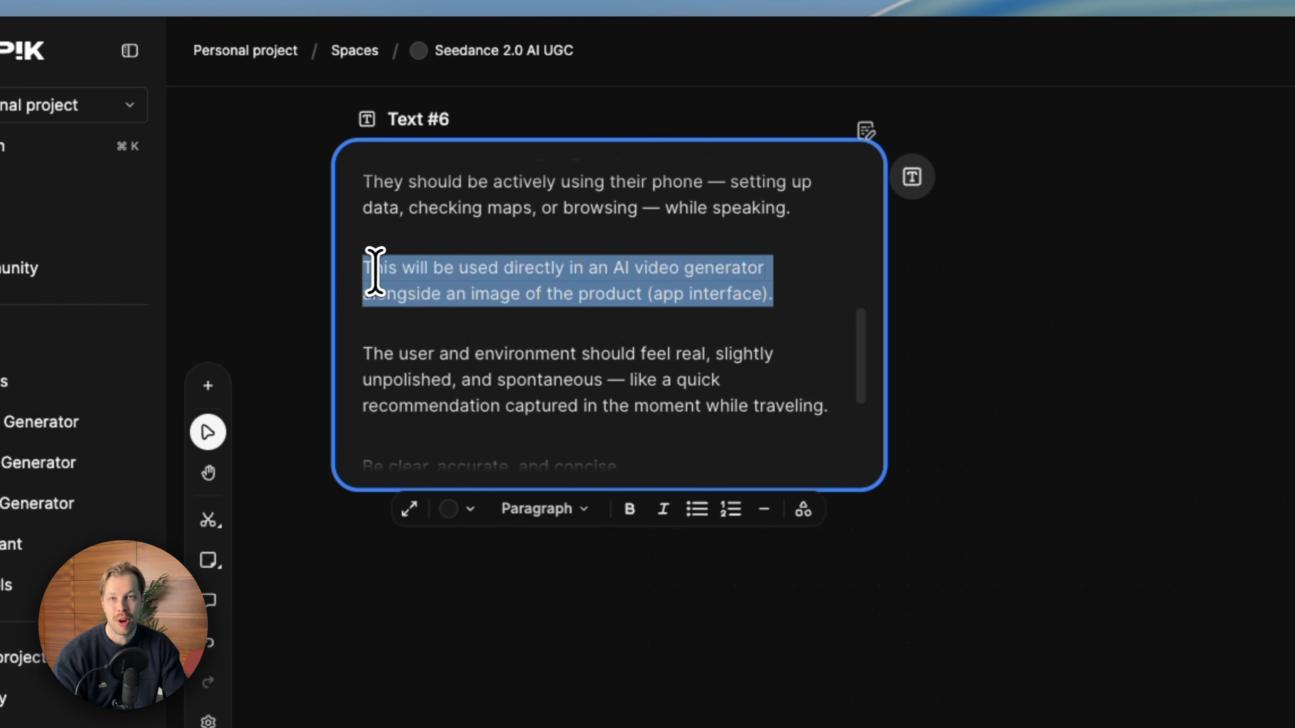
scroll(561, 306, down, 2)
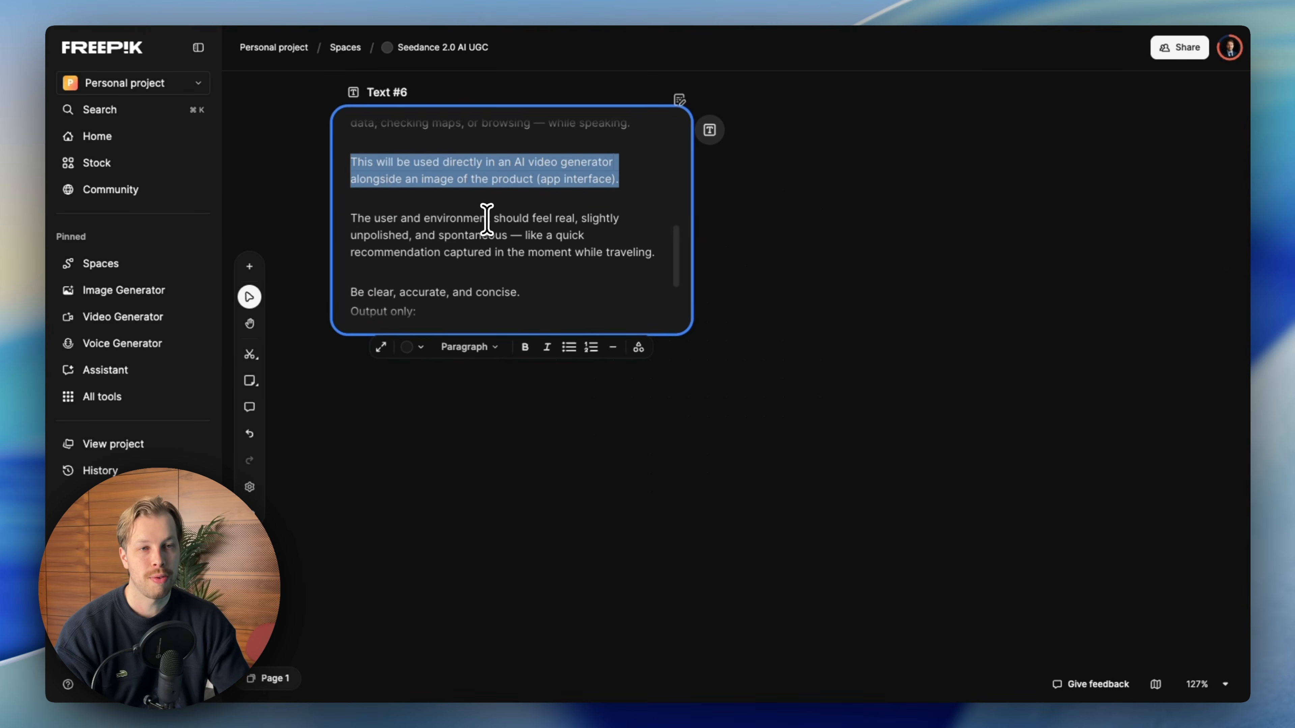
scroll(460, 237, down, 1)
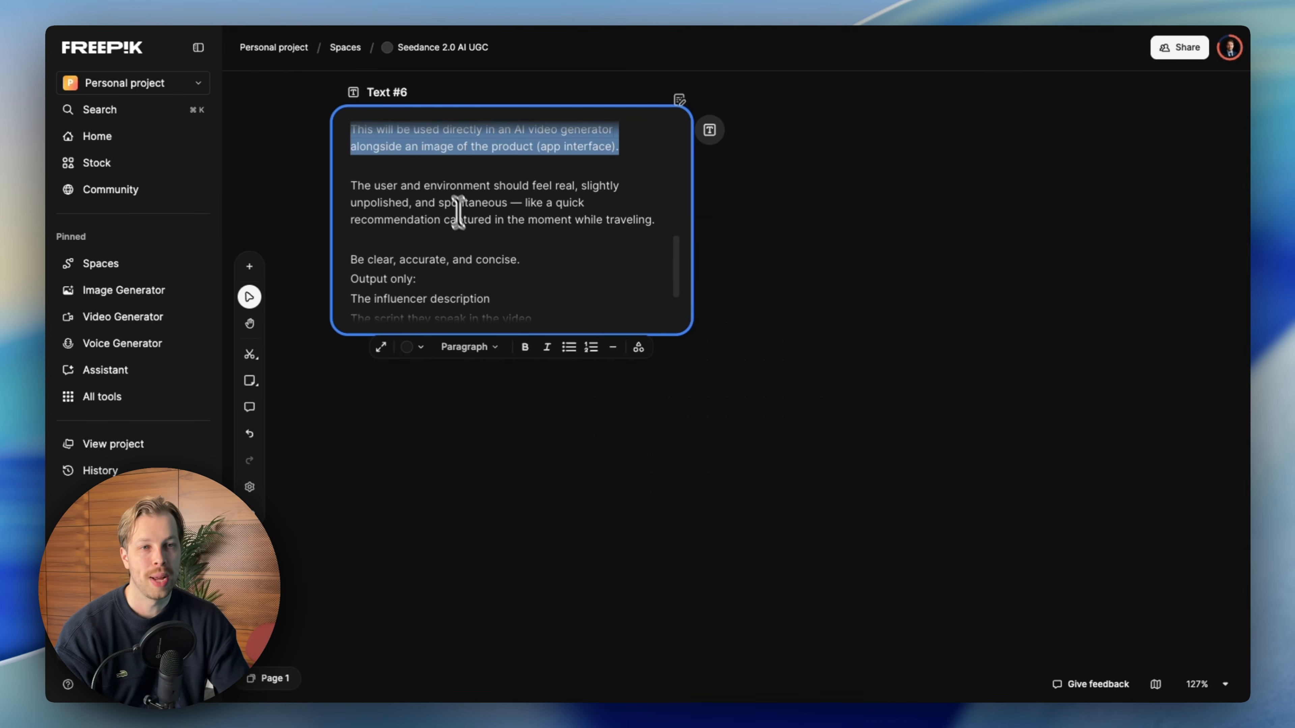
- Insert a blank line after 'Be clear, accurate, and concise.' before the output instructions
click(442, 186)
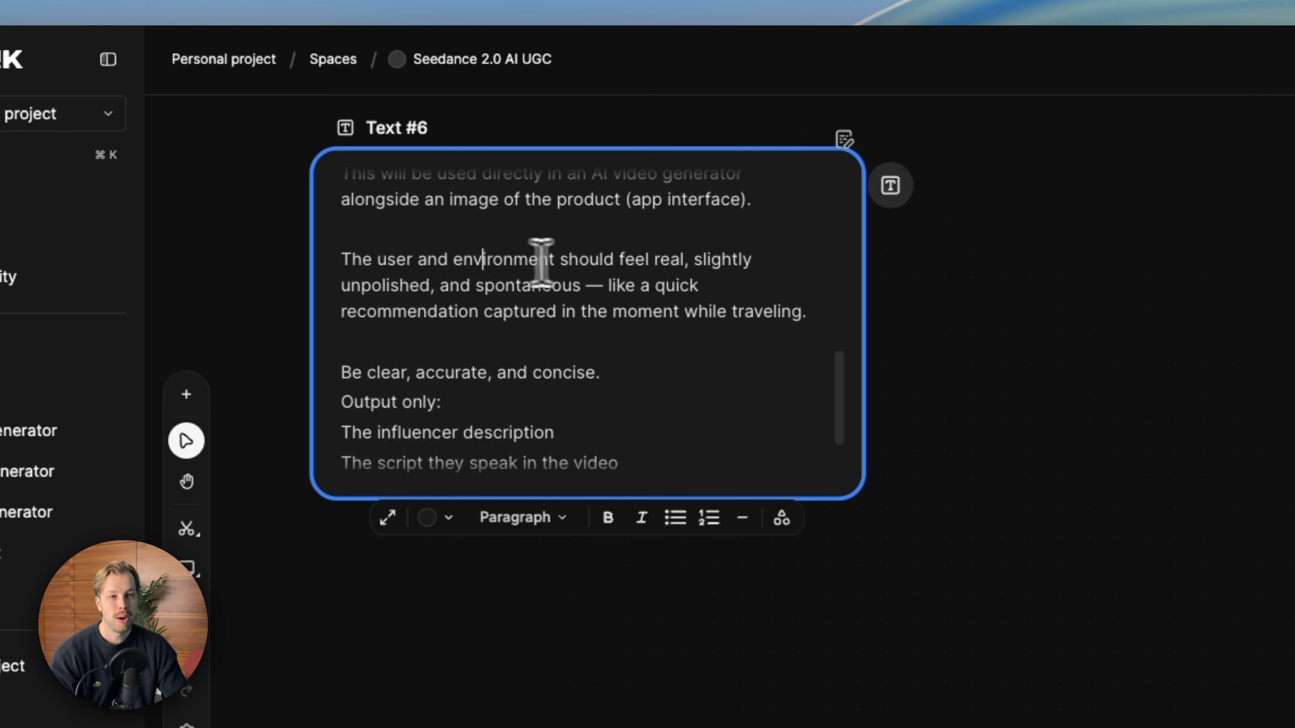
scroll(558, 278, down, 1)
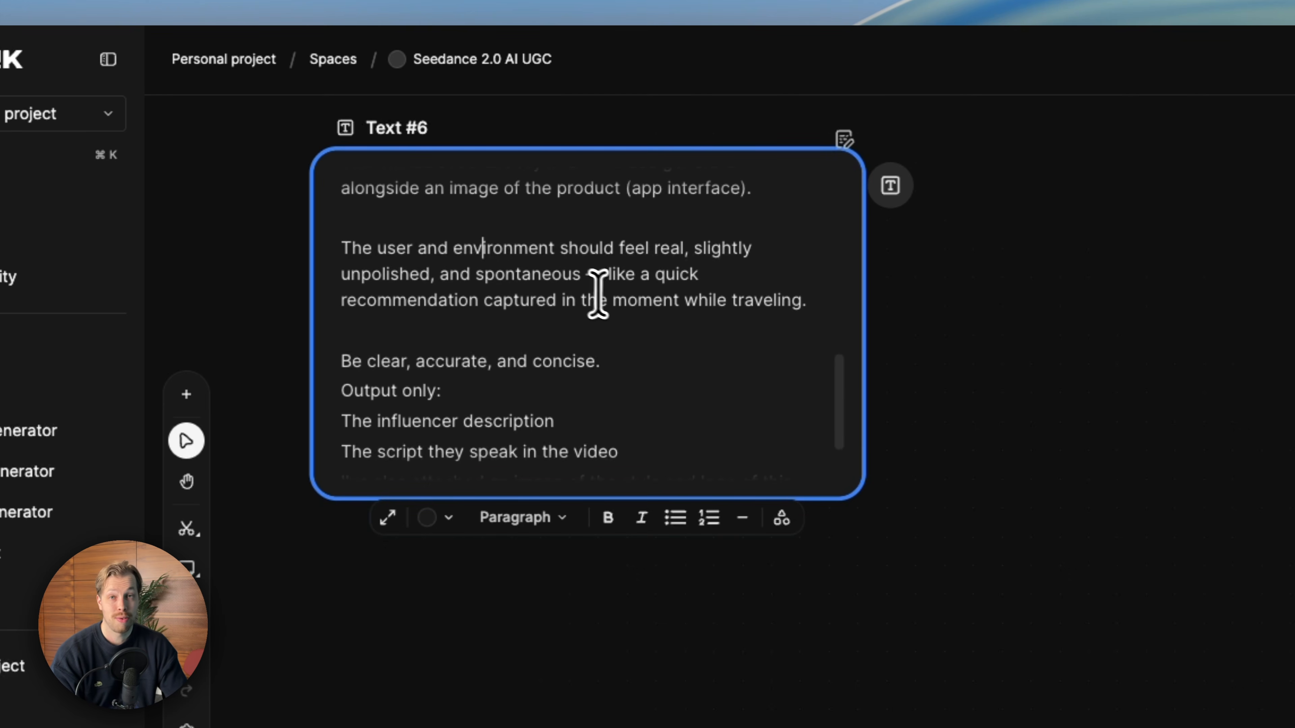
scroll(701, 321, down, 2)
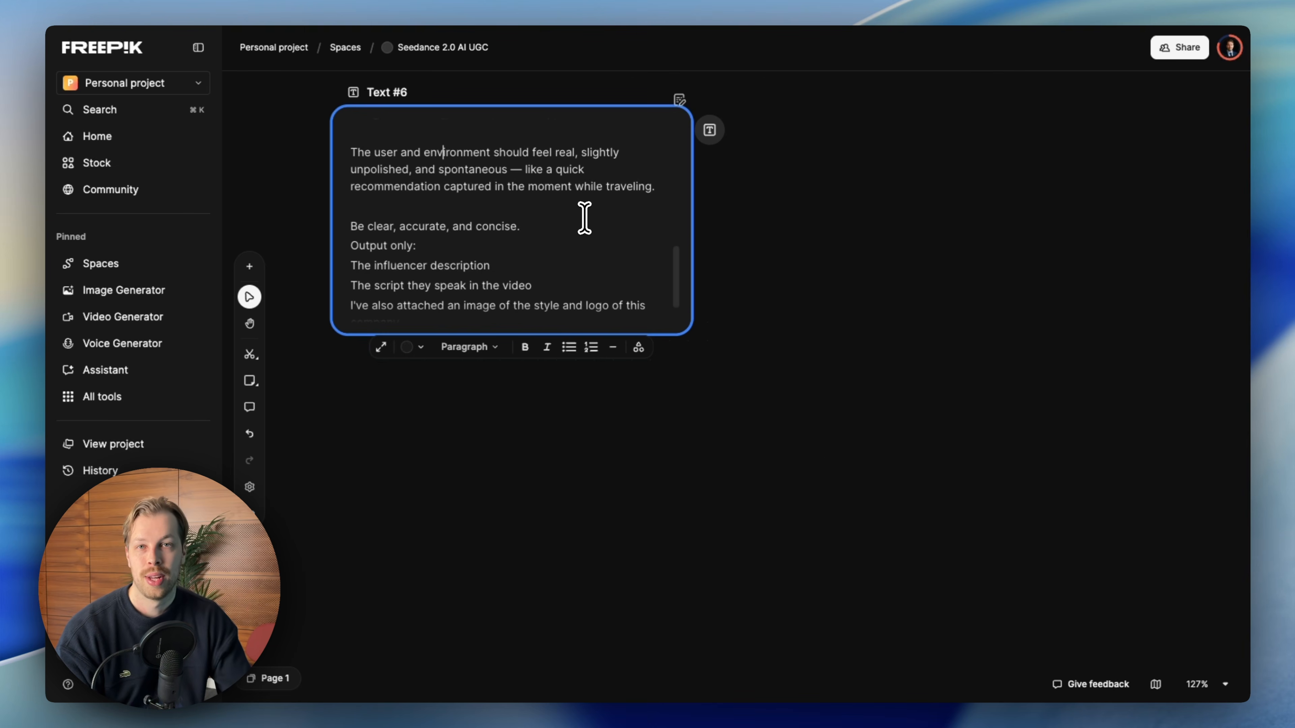
scroll(584, 218, down, 2)
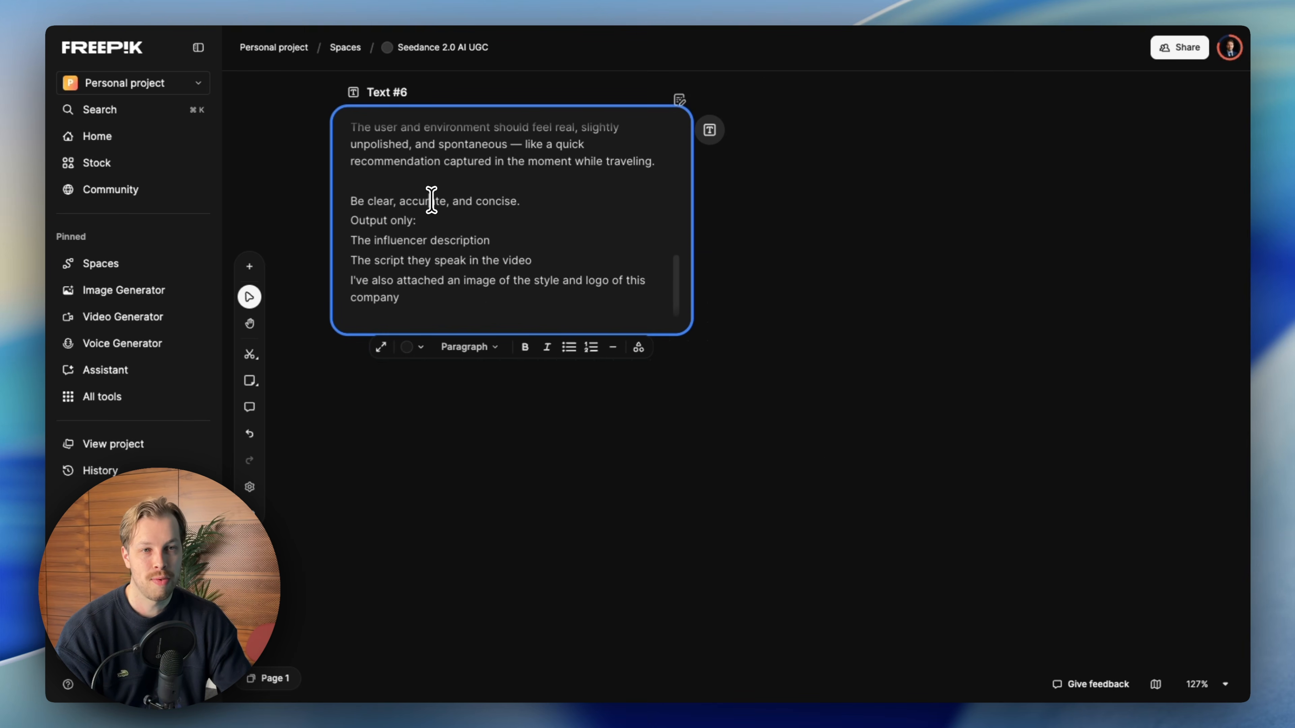
scroll(546, 215, down, 1)
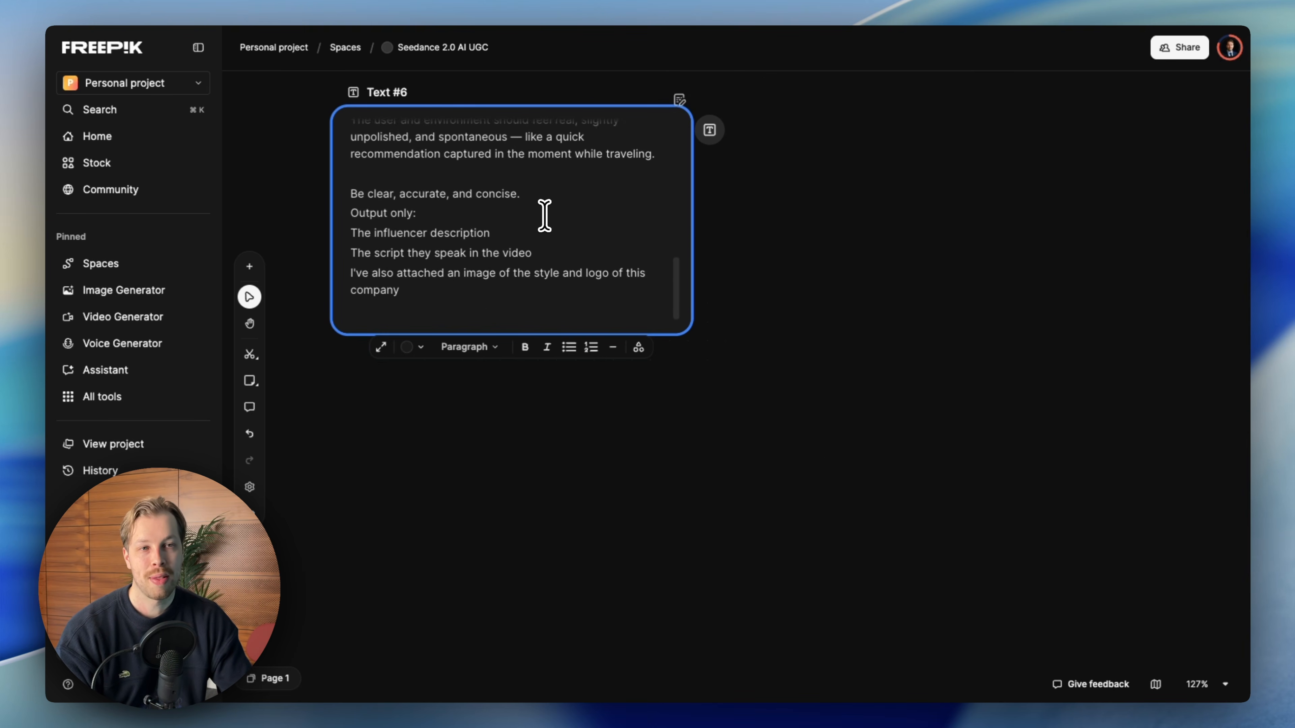
click(525, 191)
key(Return)
drag(523, 190, 347, 186)
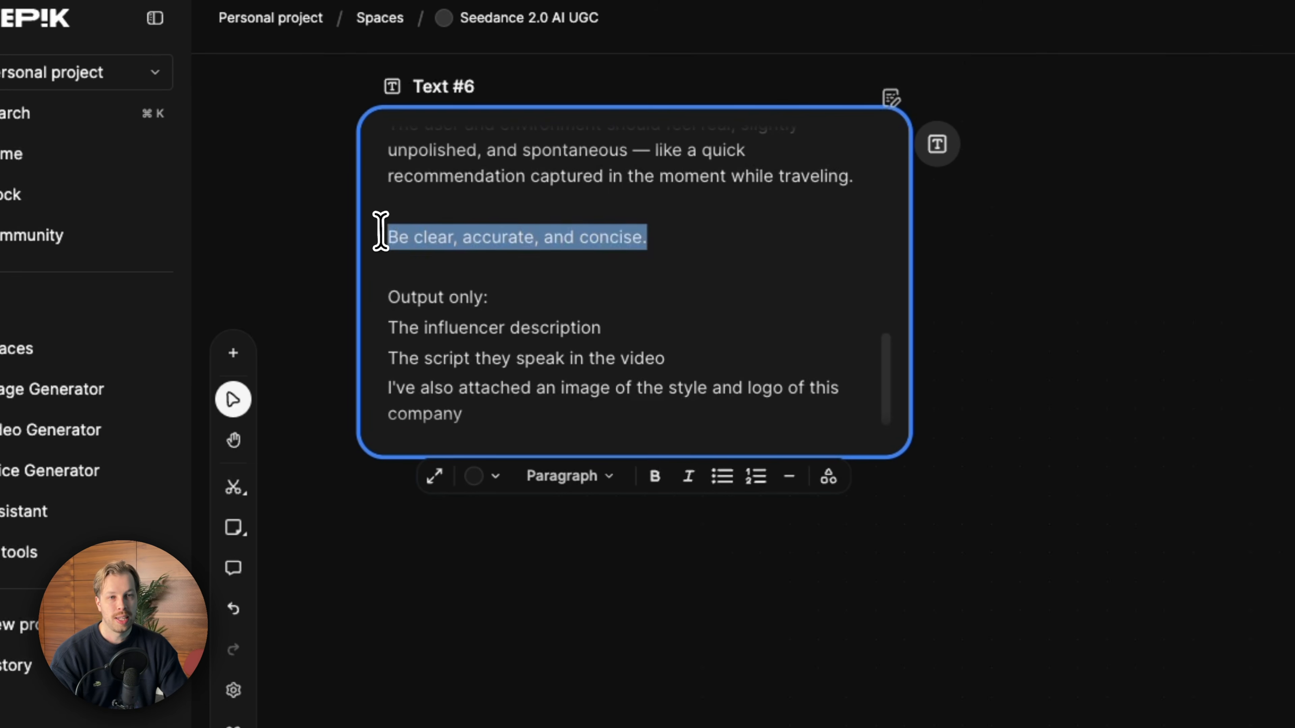
click(510, 235)
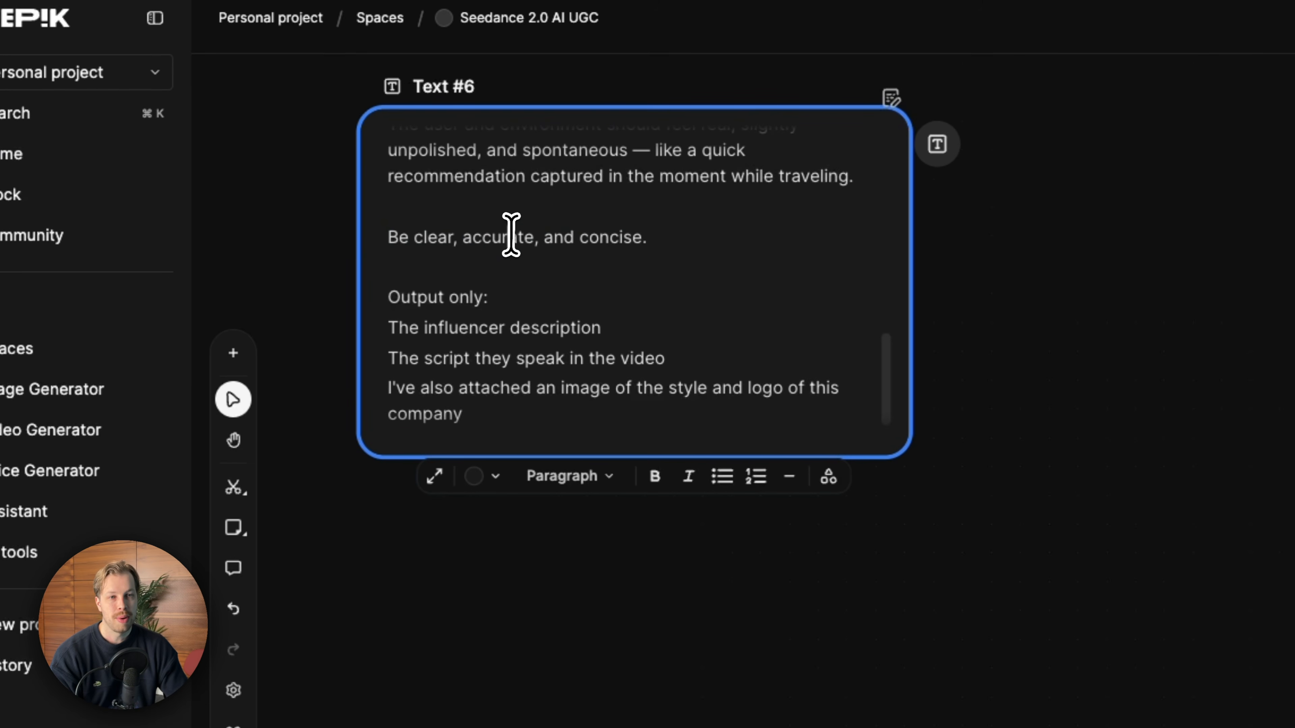
scroll(743, 249, down, 1)
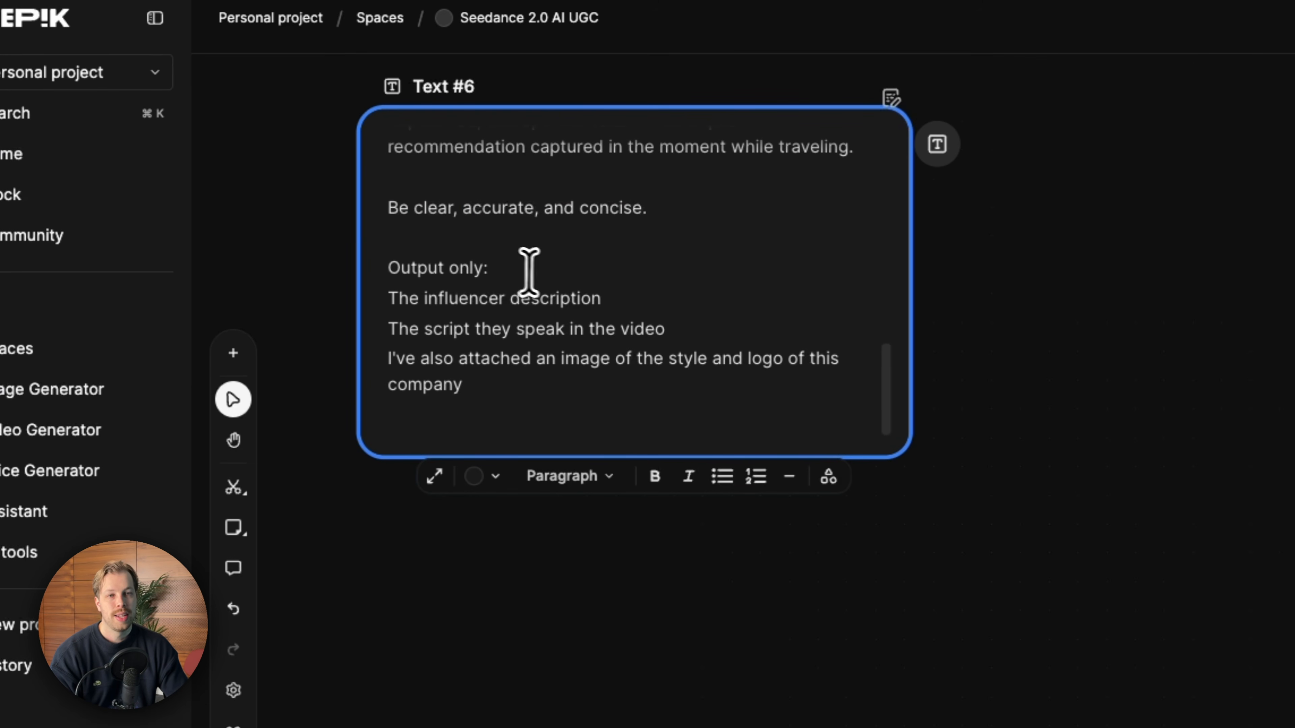
- Review the prompt's output instructions and scroll back through its opening paragraphs
drag(604, 300, 391, 297)
click(510, 329)
drag(672, 330, 363, 335)
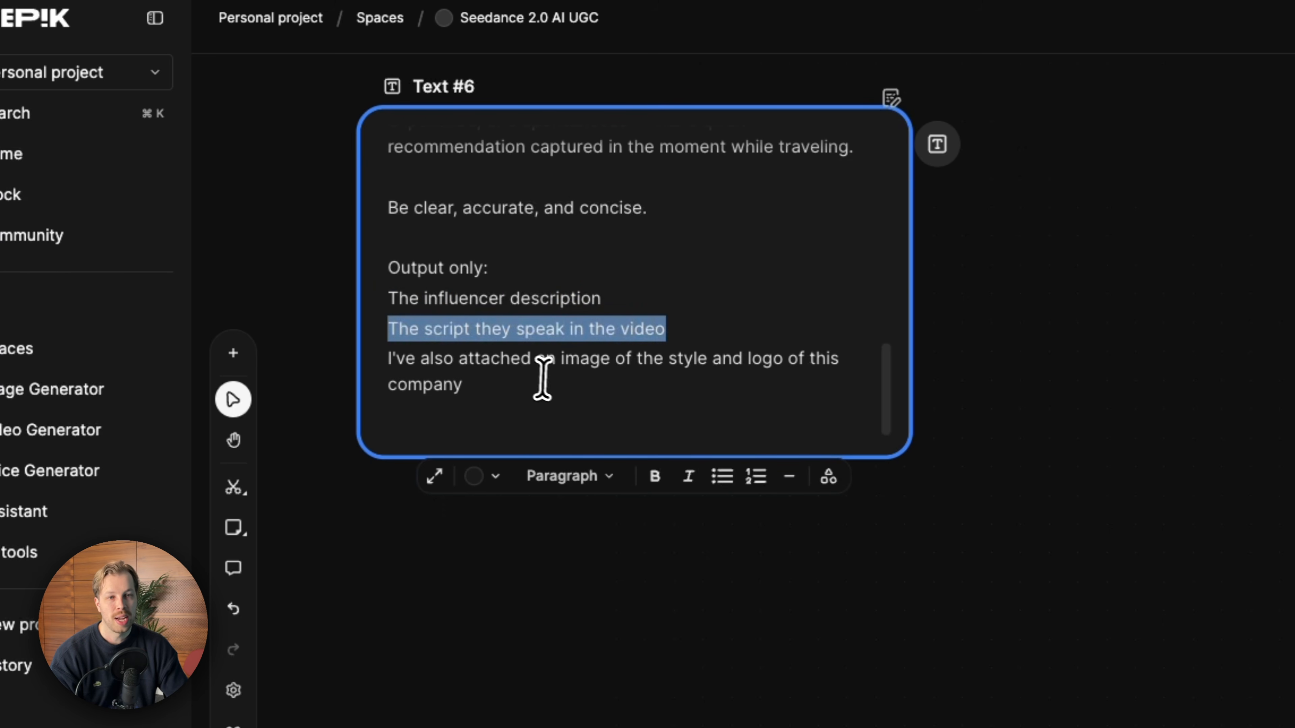
click(535, 379)
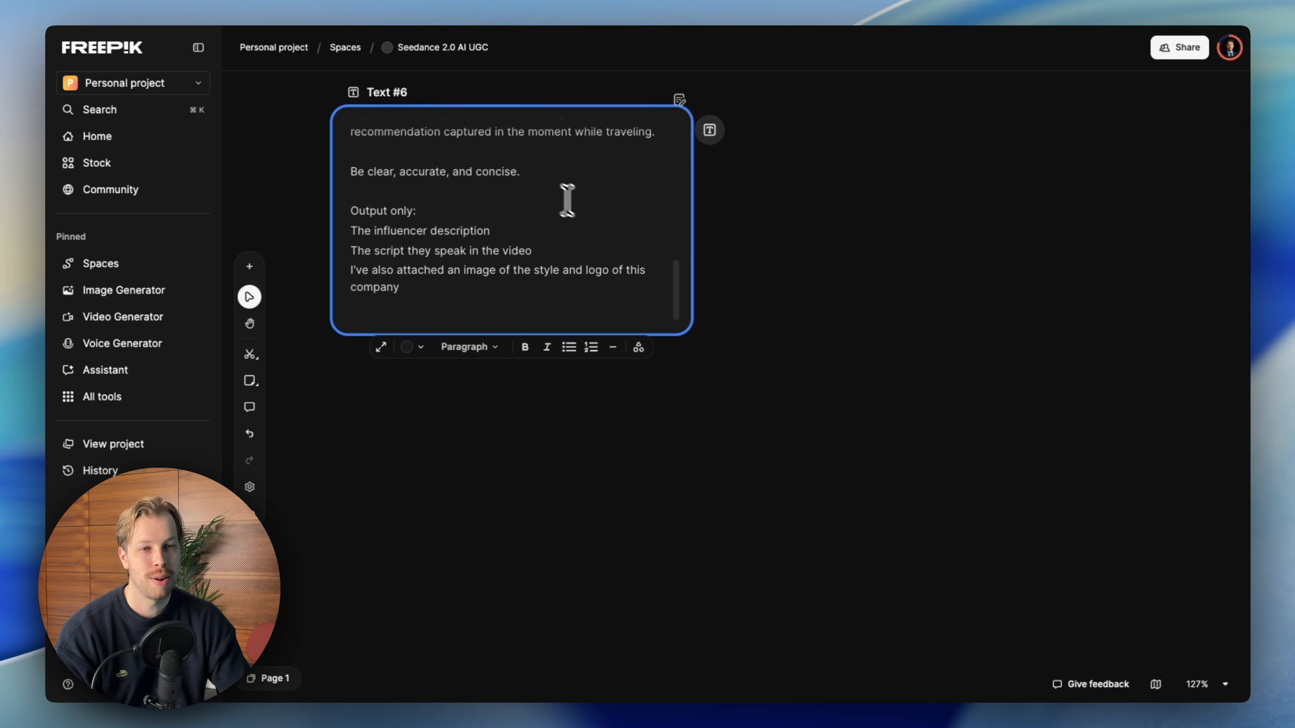
scroll(590, 265, down, 2)
scroll(603, 288, up, 10)
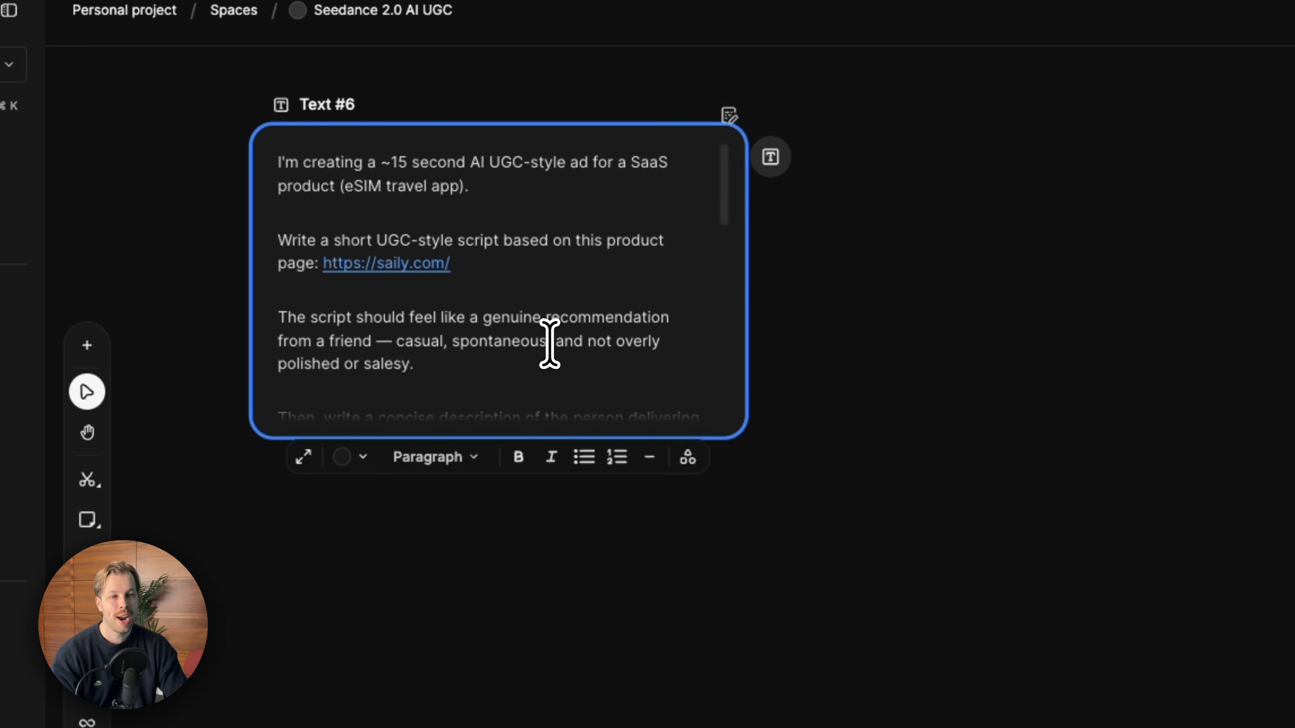
scroll(550, 343, down, 2)
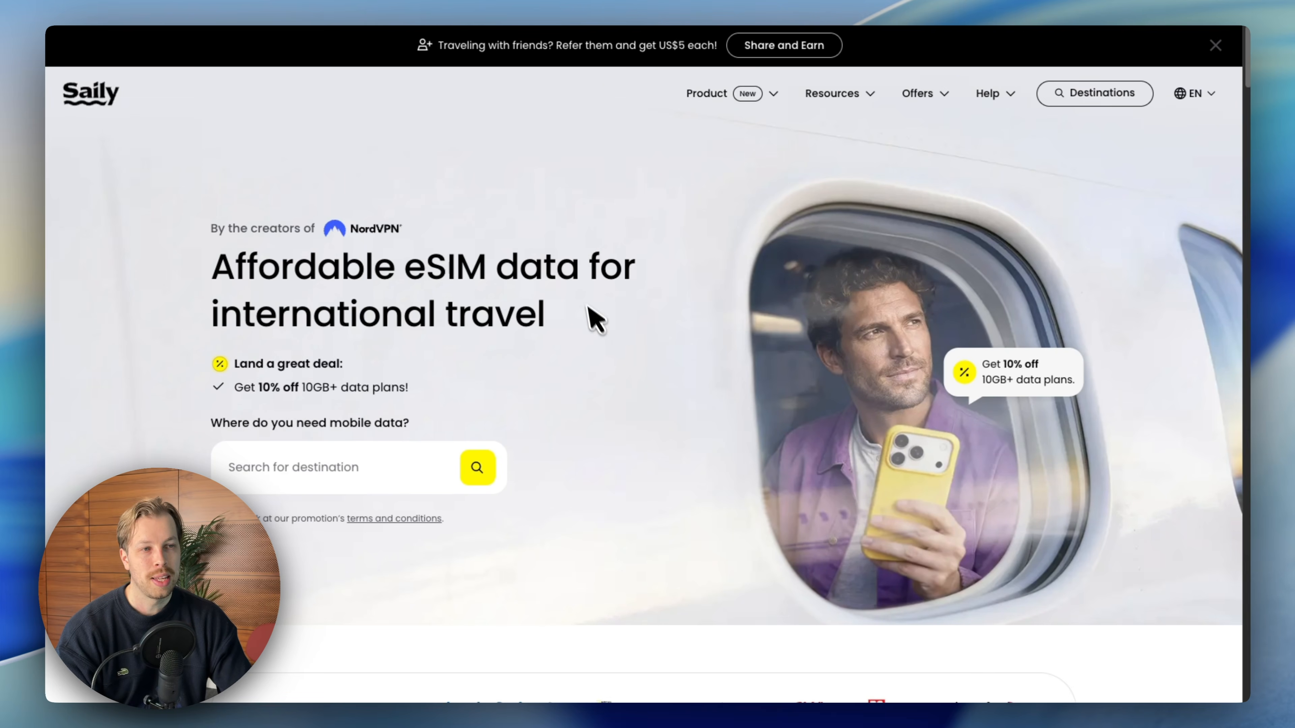
scroll(632, 278, down, 1)
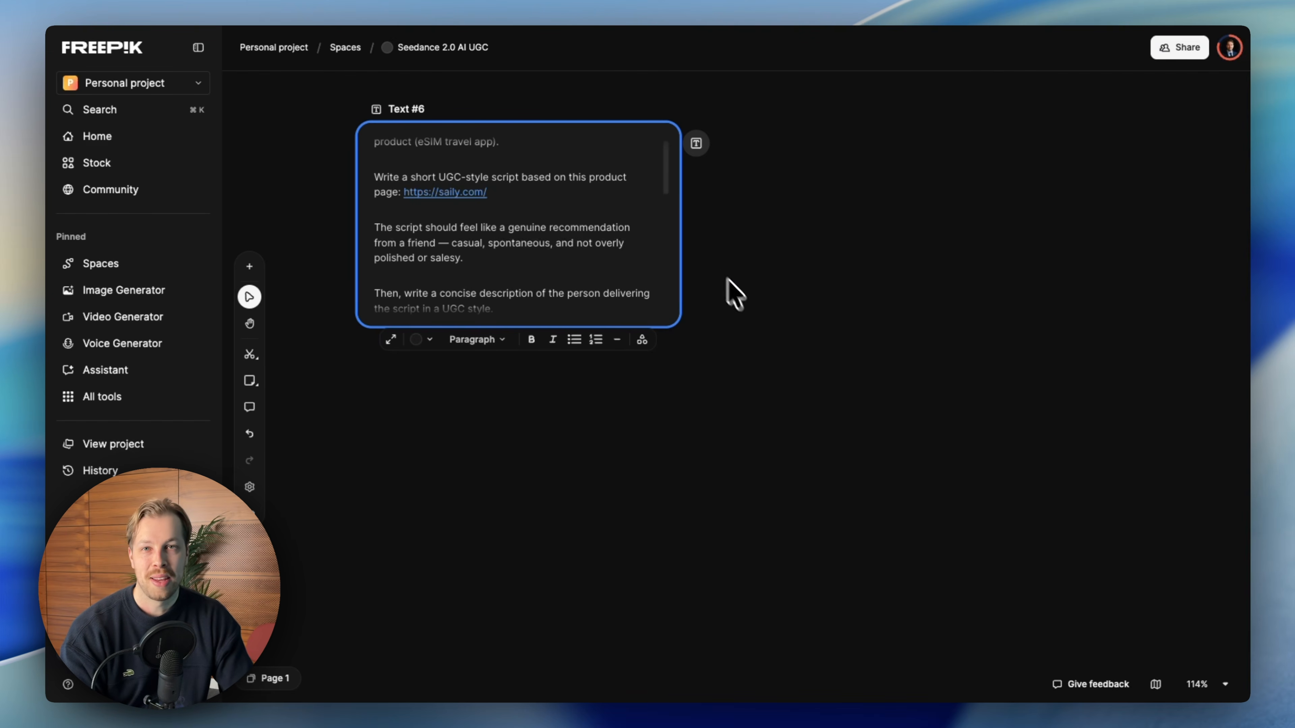
scroll(605, 203, up, 1)
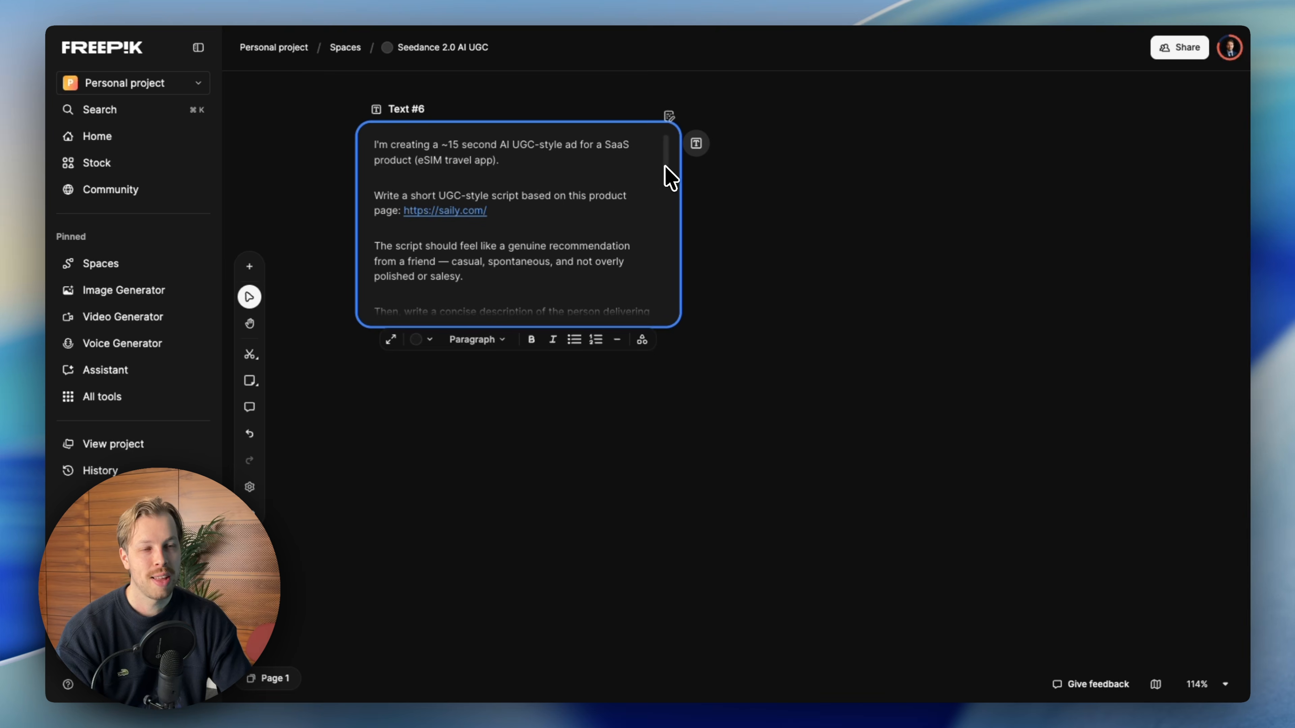
scroll(668, 181, down, 3)
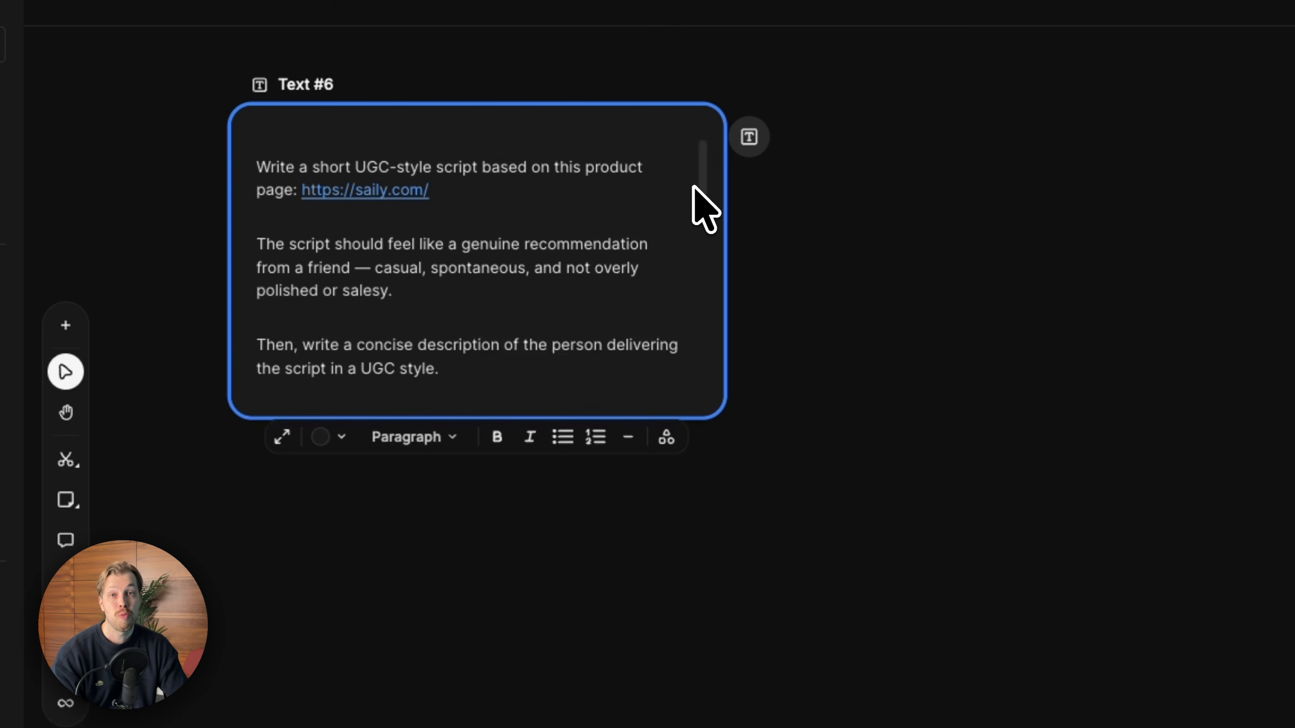
drag(702, 177, 700, 225)
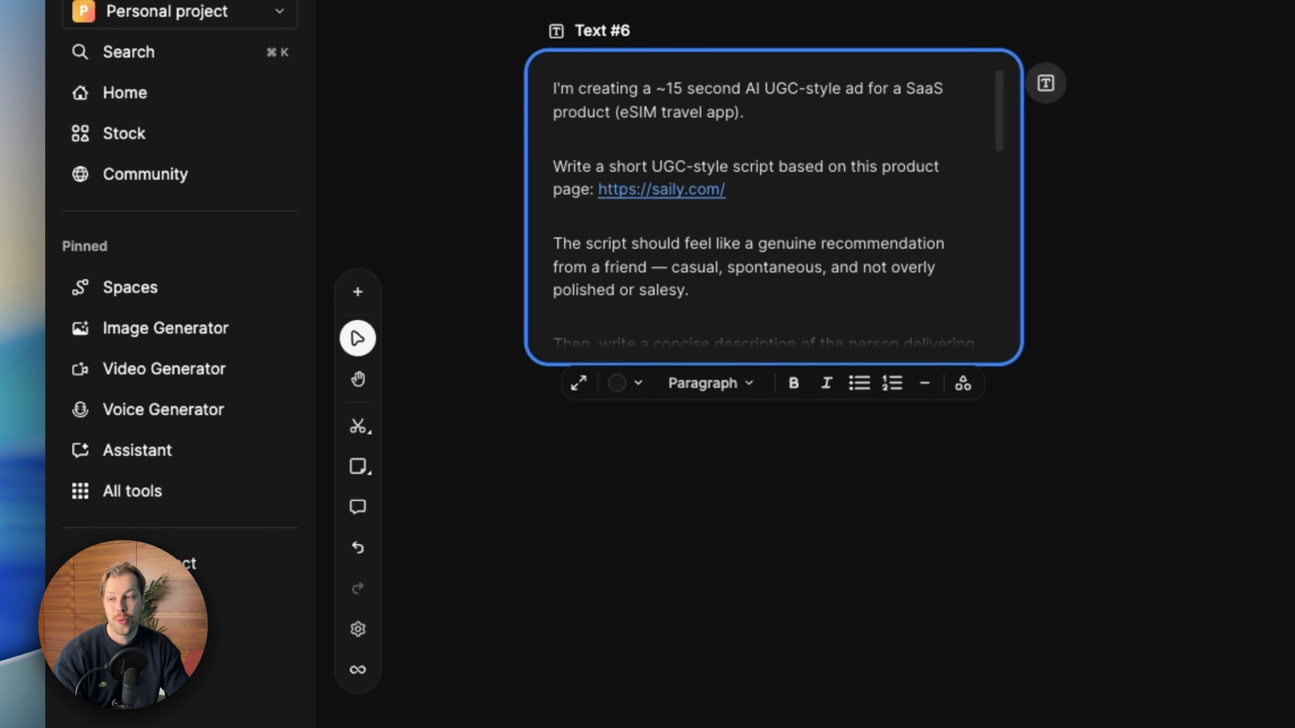
- Place the 'saily esim' product image on the canvas directly beneath the prompt text node
drag(31, 500, 790, 459)
drag(666, 382, 432, 314)
drag(583, 560, 695, 613)
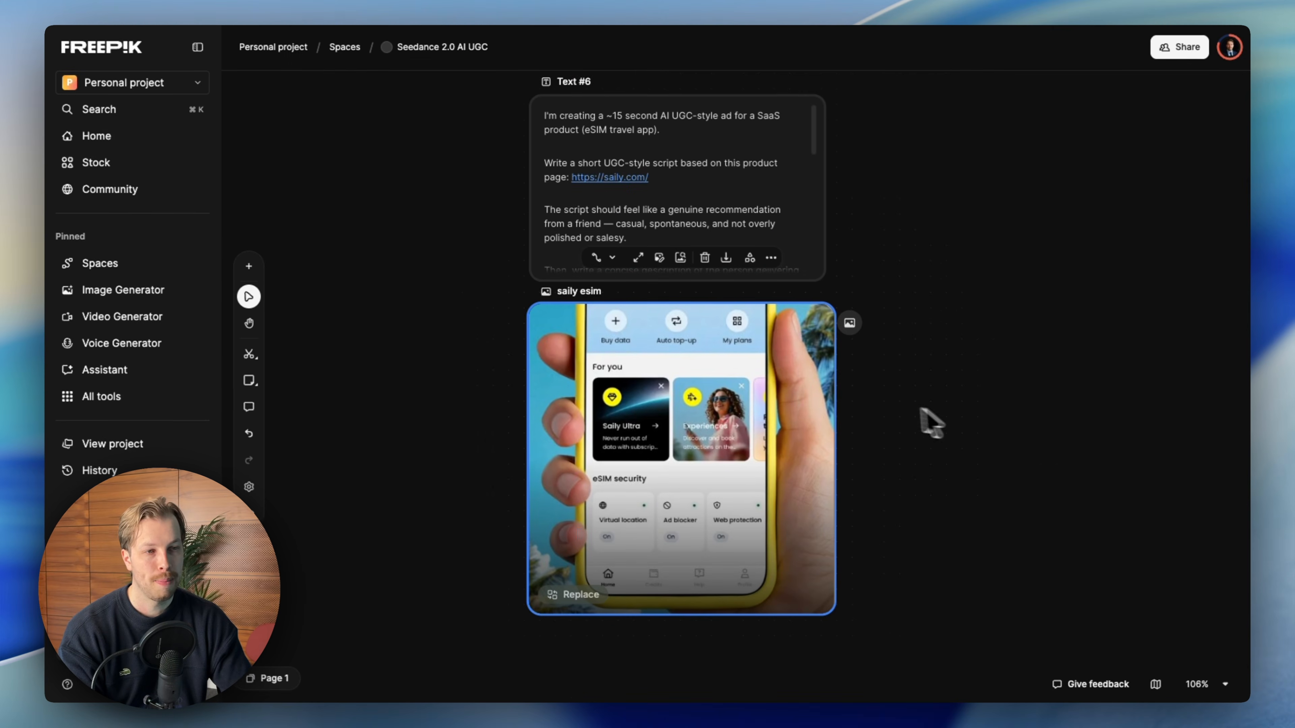
scroll(799, 403, right, 3)
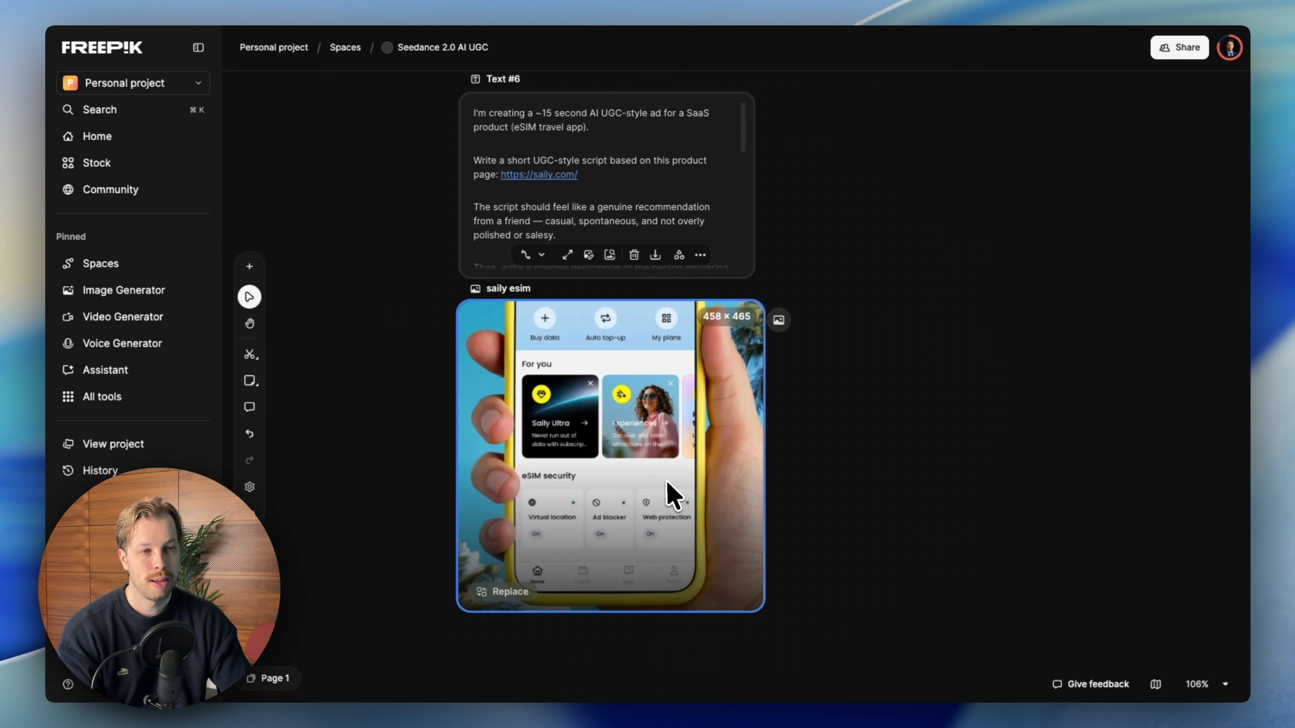
scroll(674, 498, right, 4)
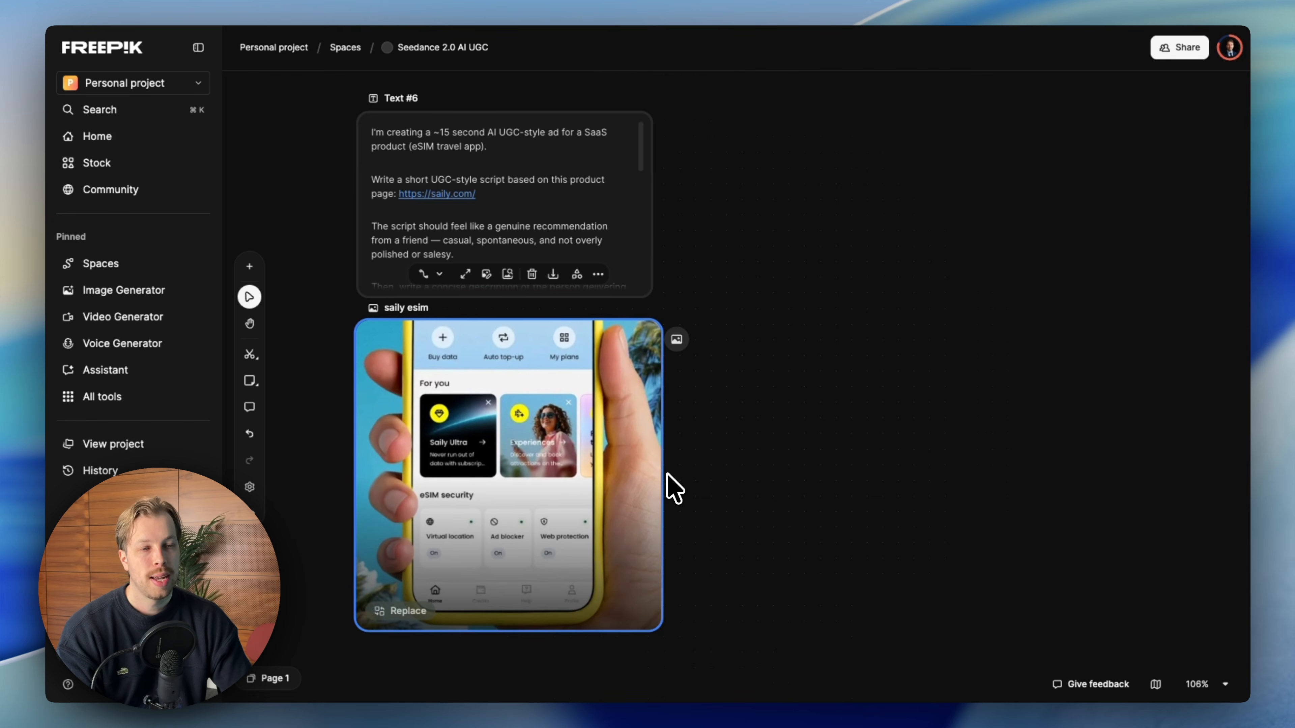
scroll(674, 489, right, 3)
scroll(663, 449, left, 2)
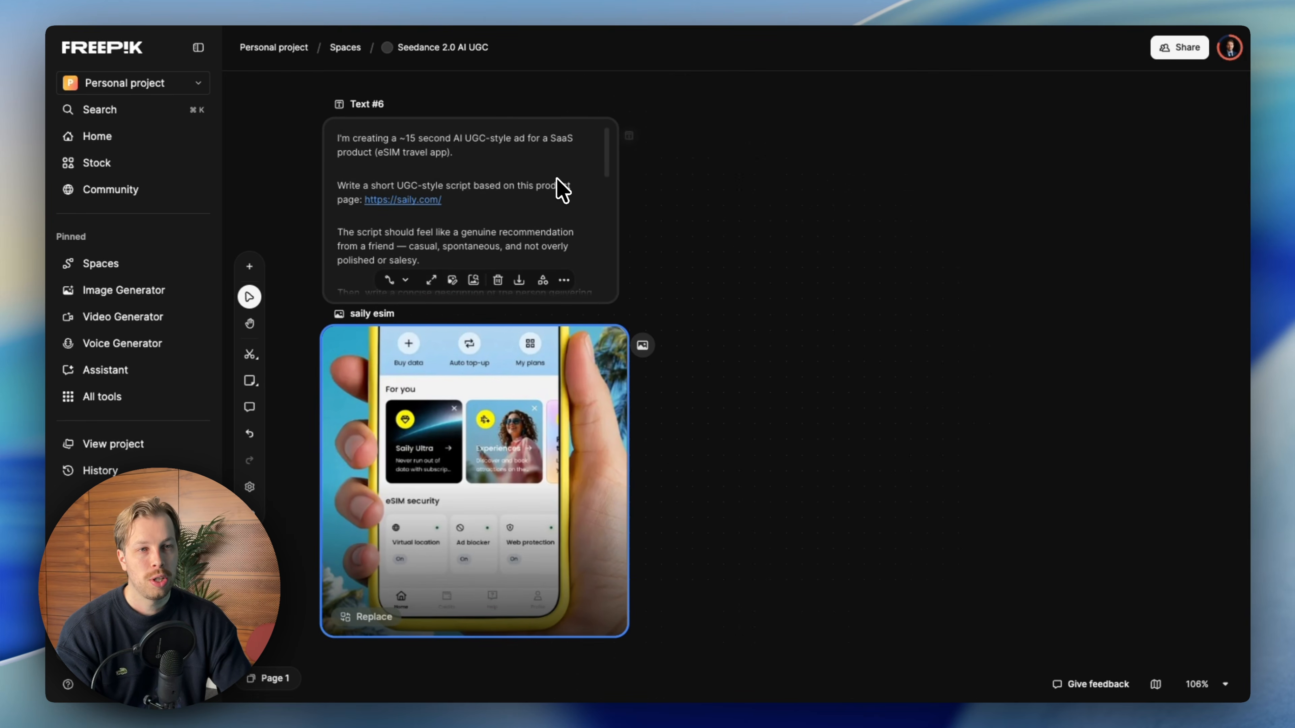
- Connect the prompt text node to a new Assistant node
click(538, 176)
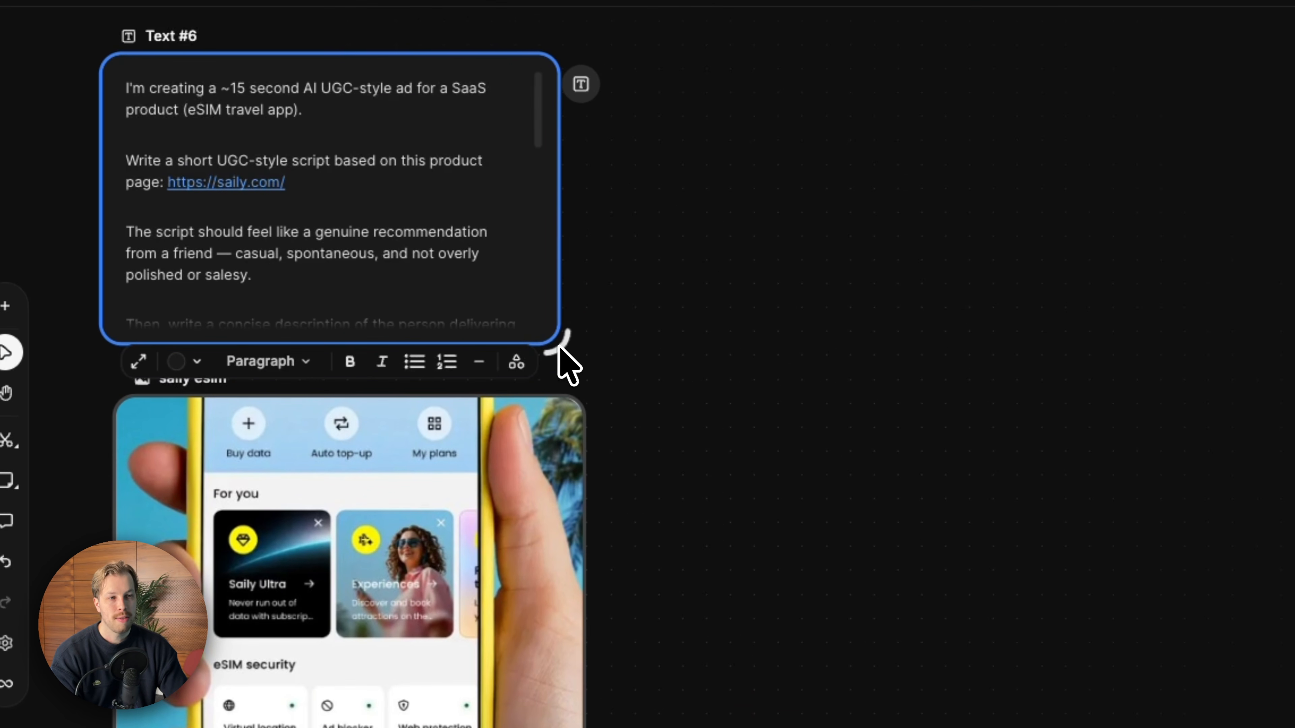
drag(559, 347, 582, 374)
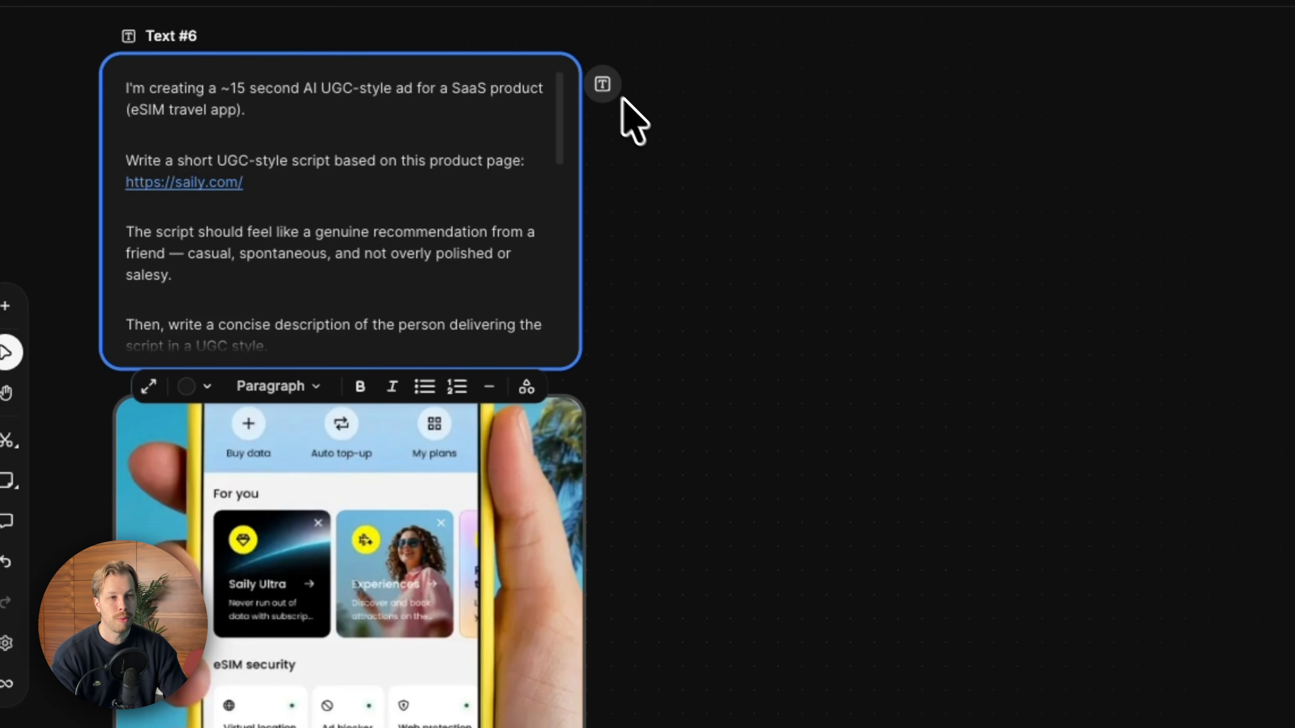
drag(762, 140, 775, 145)
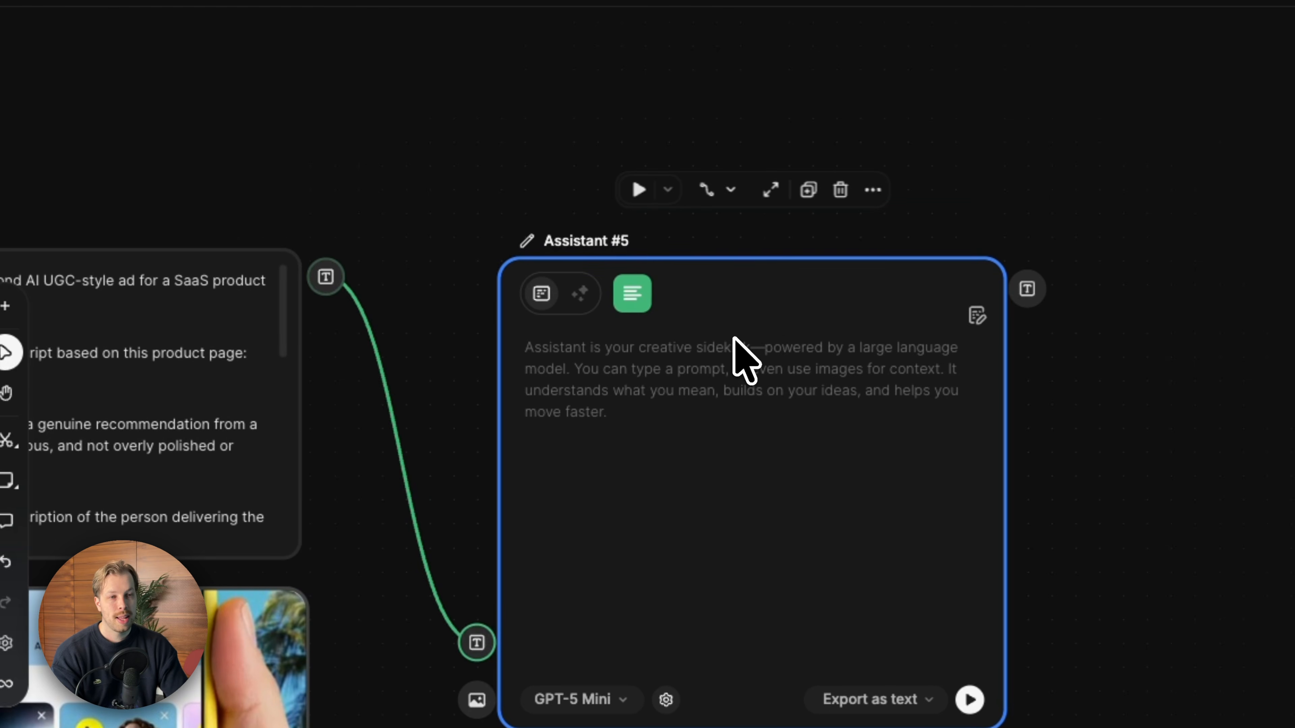
scroll(734, 338, left, 5)
scroll(734, 338, down, 5)
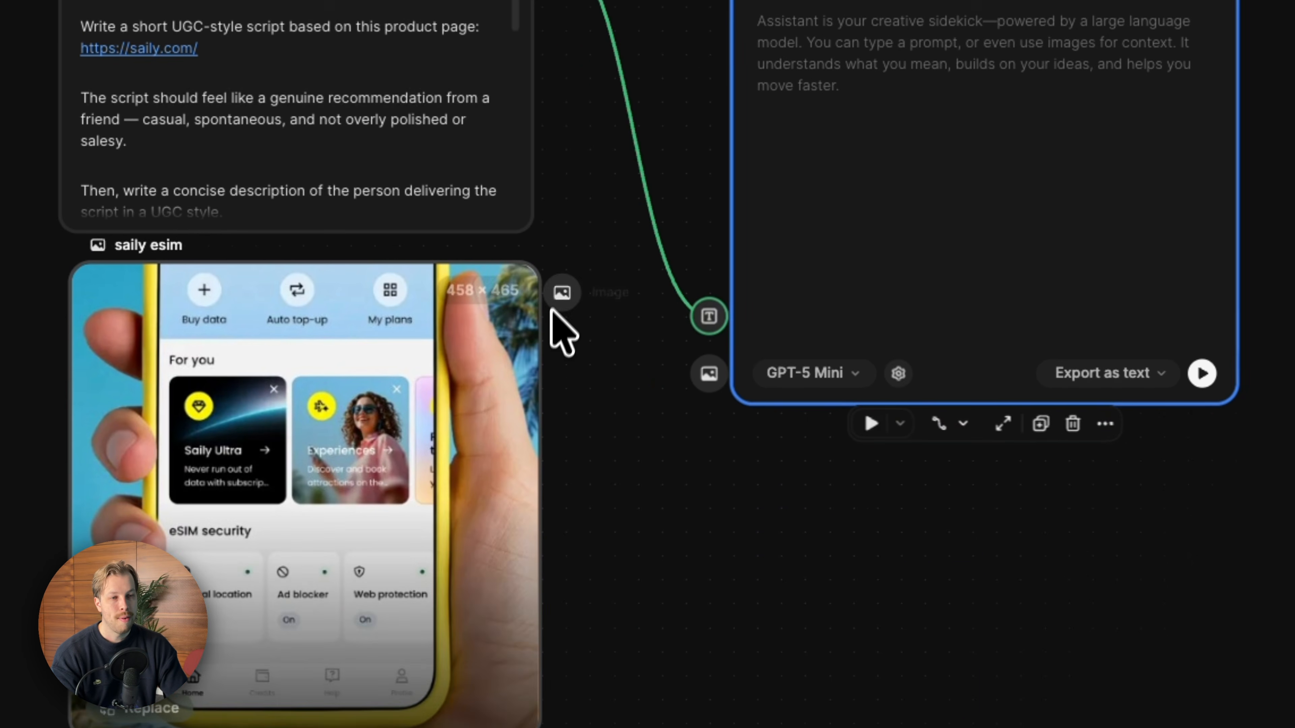
- Connect the product image node to the Assistant's image input
drag(552, 309, 697, 376)
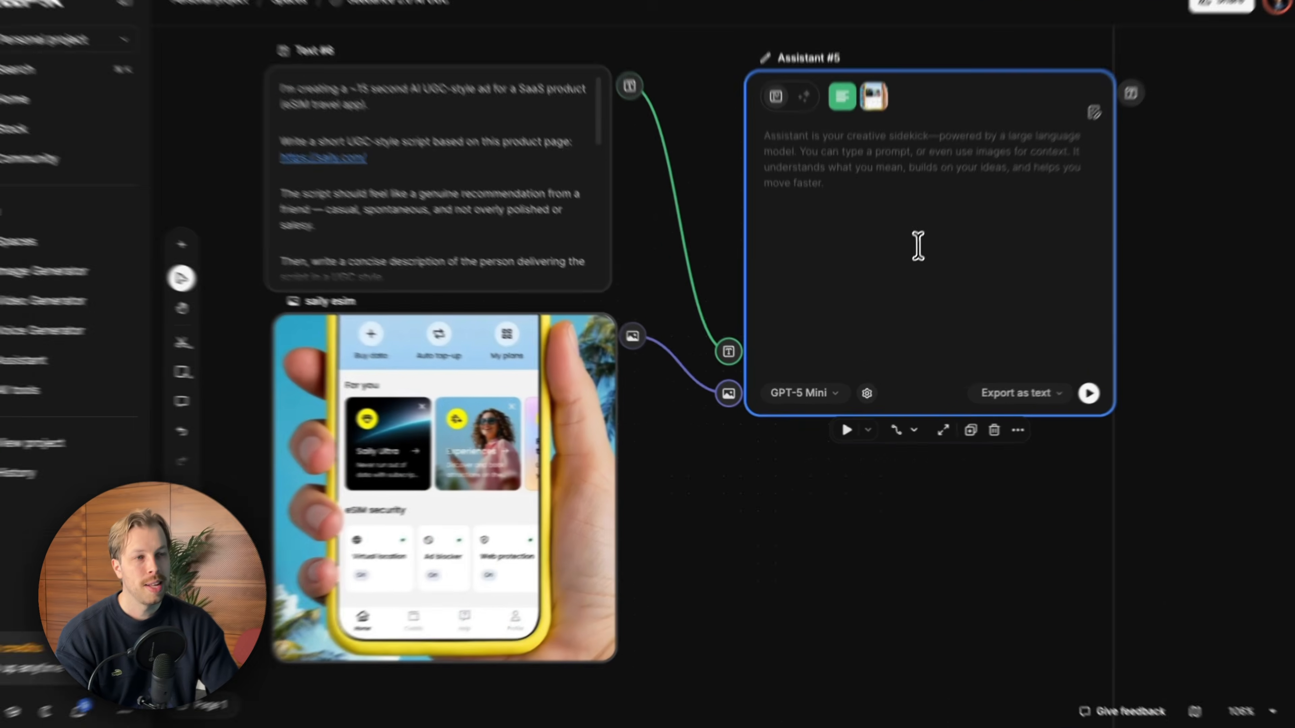
scroll(989, 165, right, 2)
scroll(912, 262, right, 1)
scroll(910, 263, down, 1)
scroll(907, 263, left, 1)
scroll(906, 262, right, 2)
scroll(906, 262, left, 1)
scroll(906, 262, up, 1)
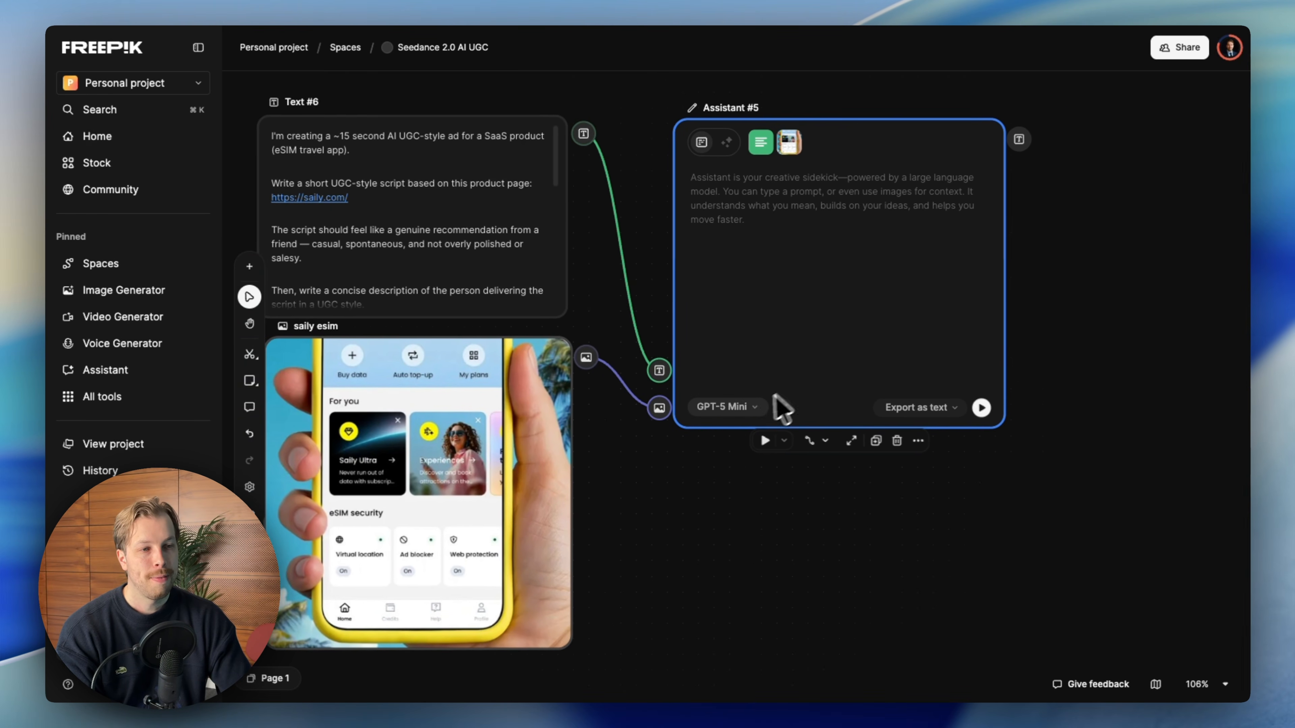
- Run the Assistant with GPT-5 Mini to generate the traveler description and script
click(748, 407)
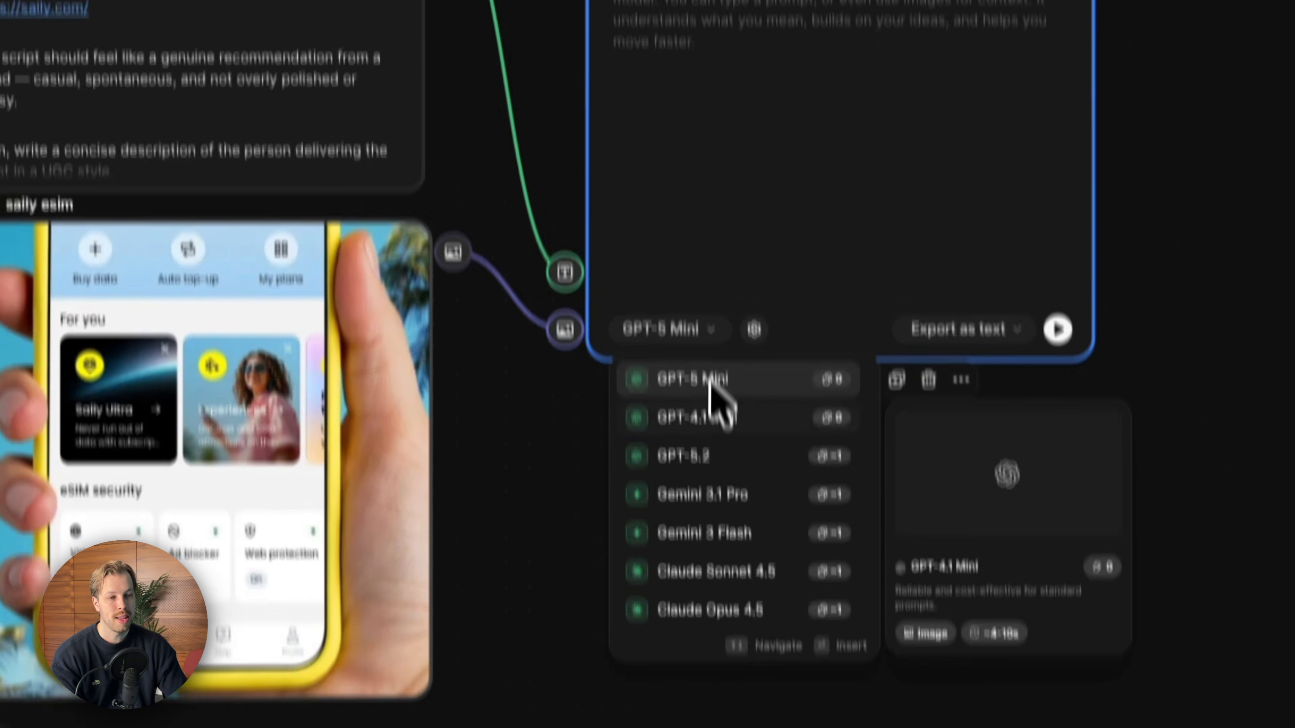
click(710, 382)
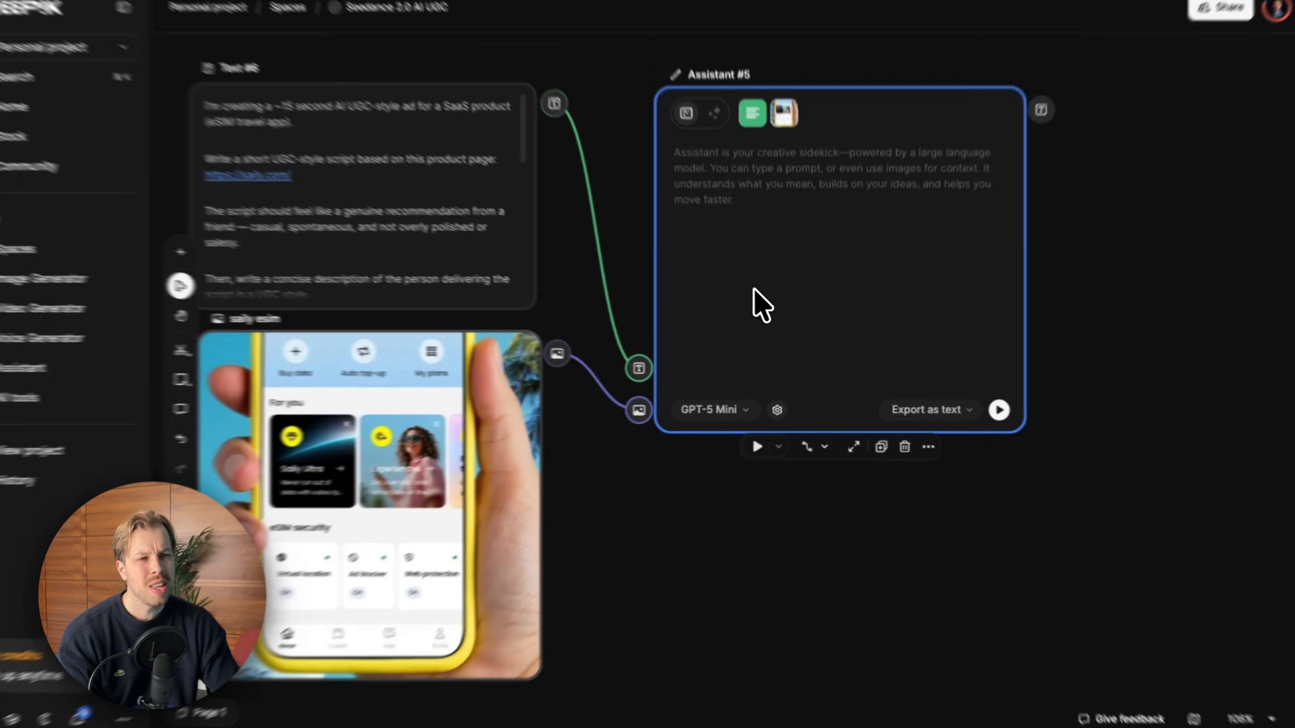
scroll(795, 285, up, 1)
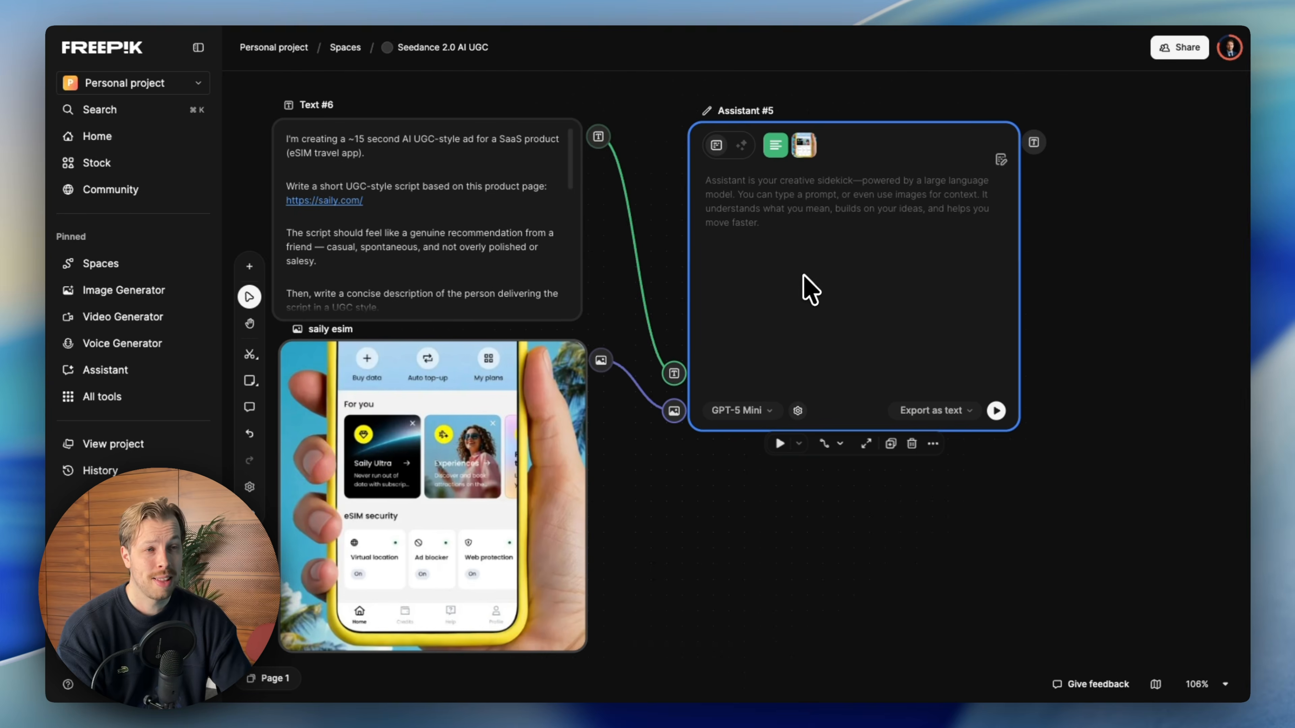
scroll(808, 272, left, 1)
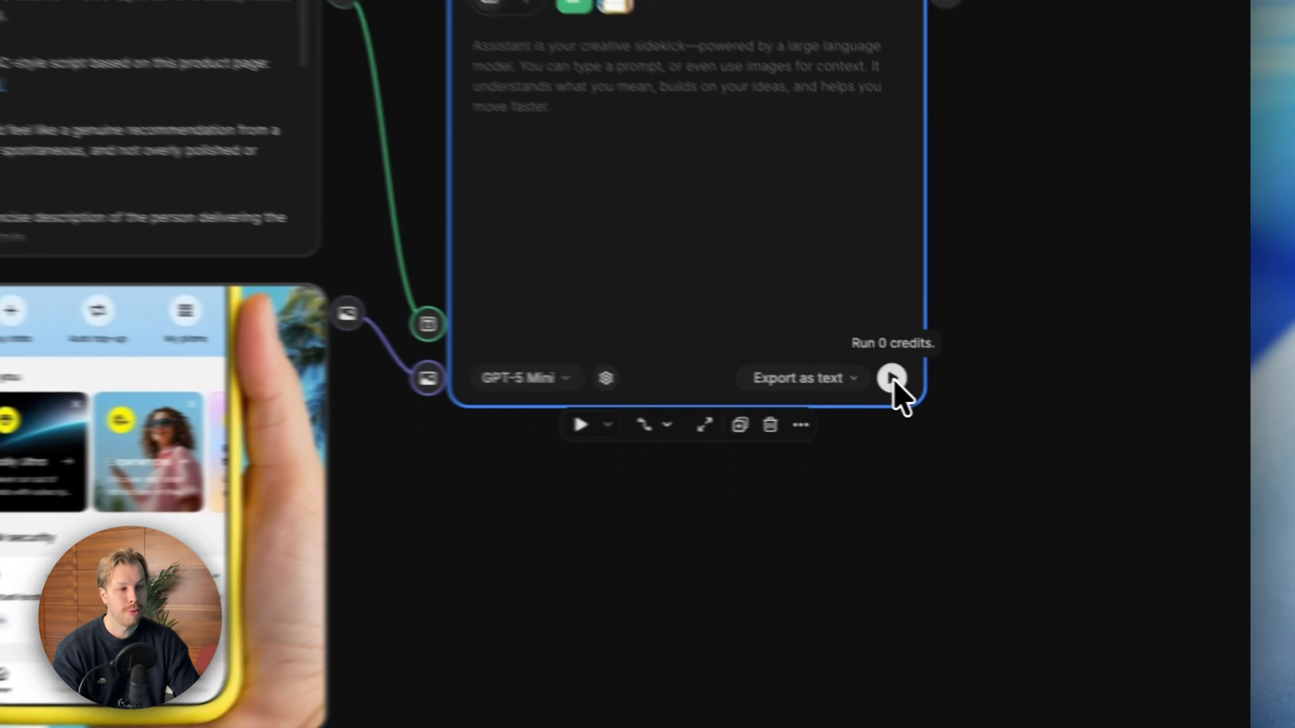
click(1001, 390)
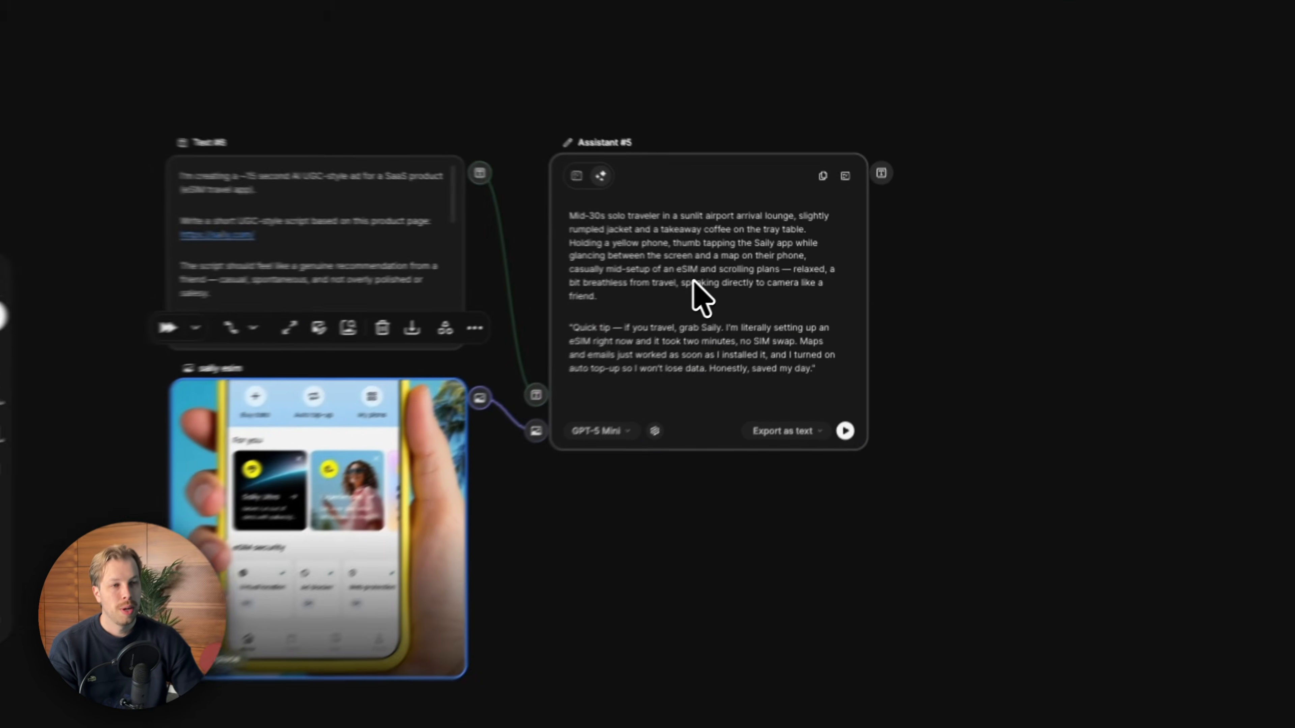
- Examine the generated traveler description and spoken script in the Assistant output
click(758, 278)
triple_click(571, 214)
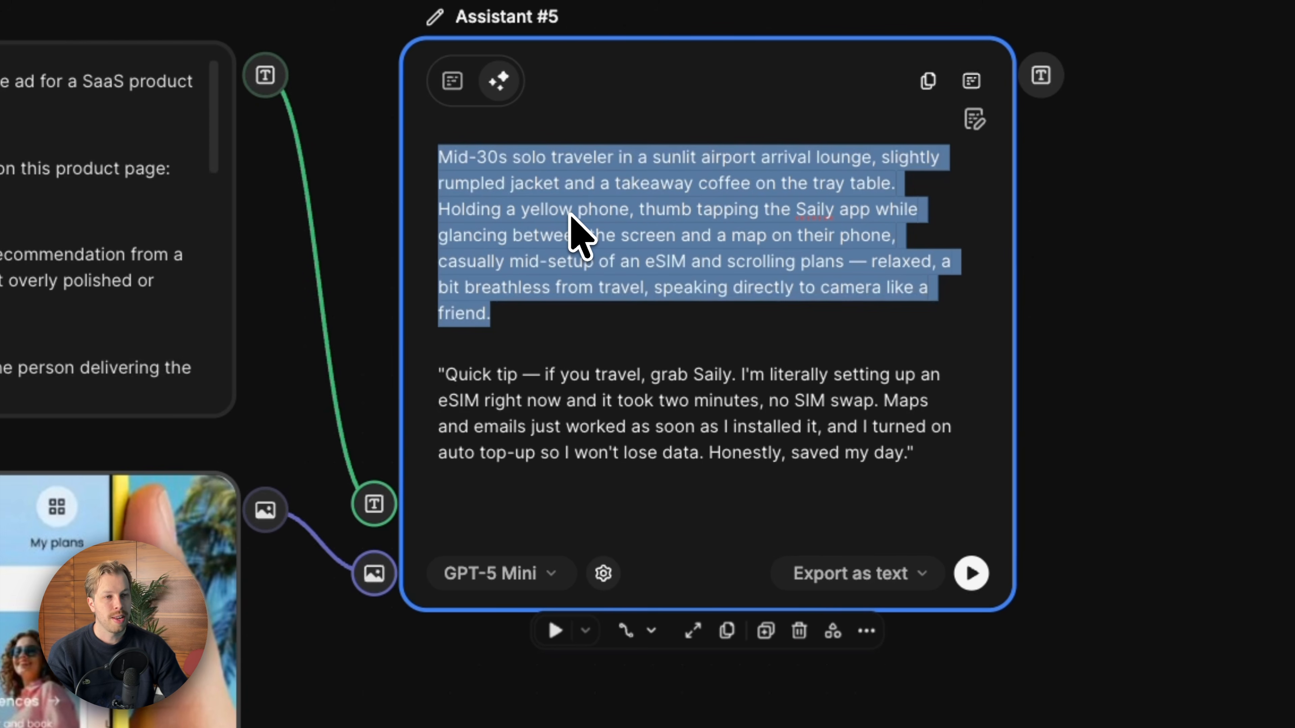
triple_click(602, 395)
click(899, 456)
drag(913, 458, 440, 387)
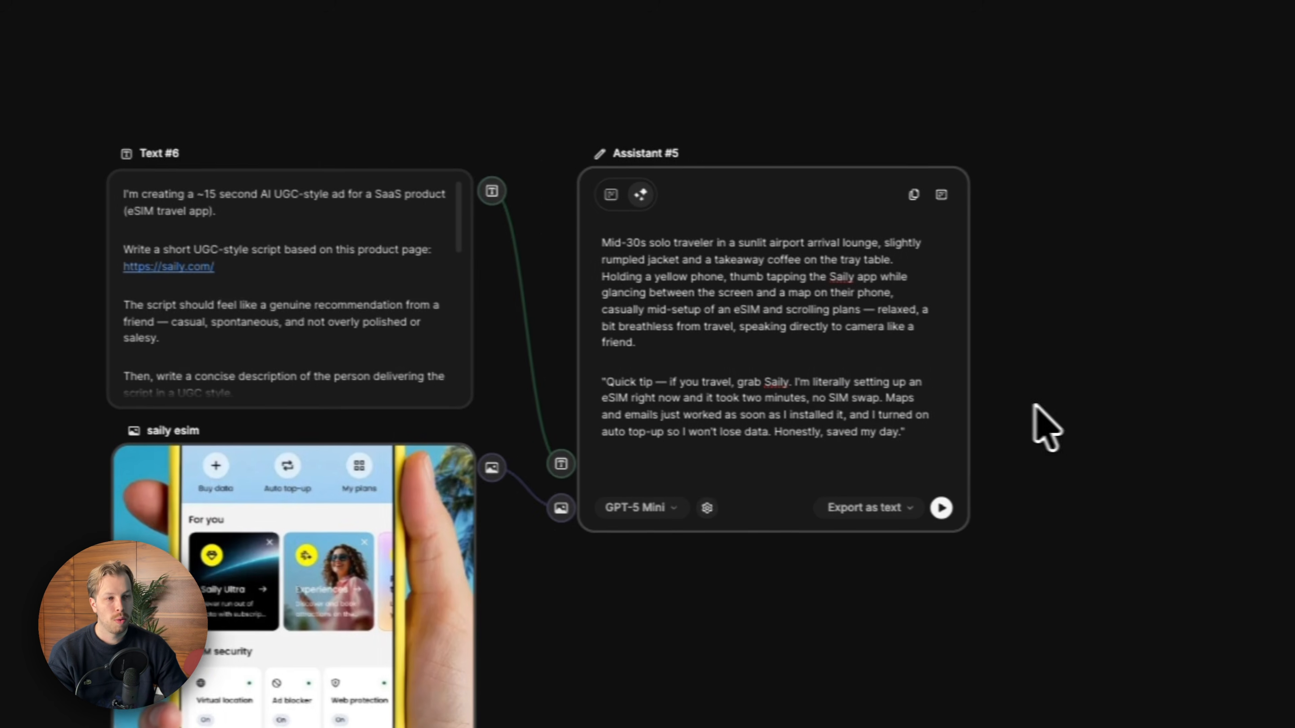
- Connect the Assistant's text output to a new Video Generator node
scroll(1040, 408, right, 4)
mouse_move(599, 266)
mouse_down()
mouse_move(587, 261)
mouse_move(615, 251)
mouse_up()
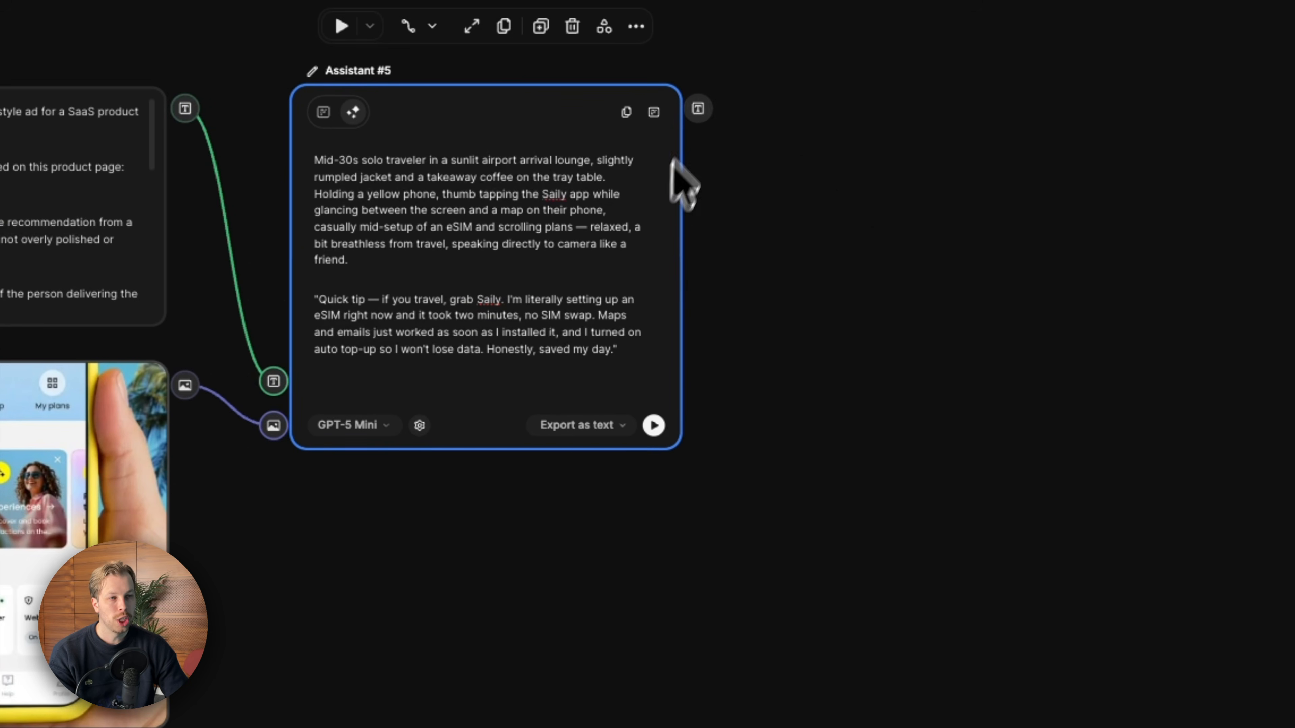
click(816, 158)
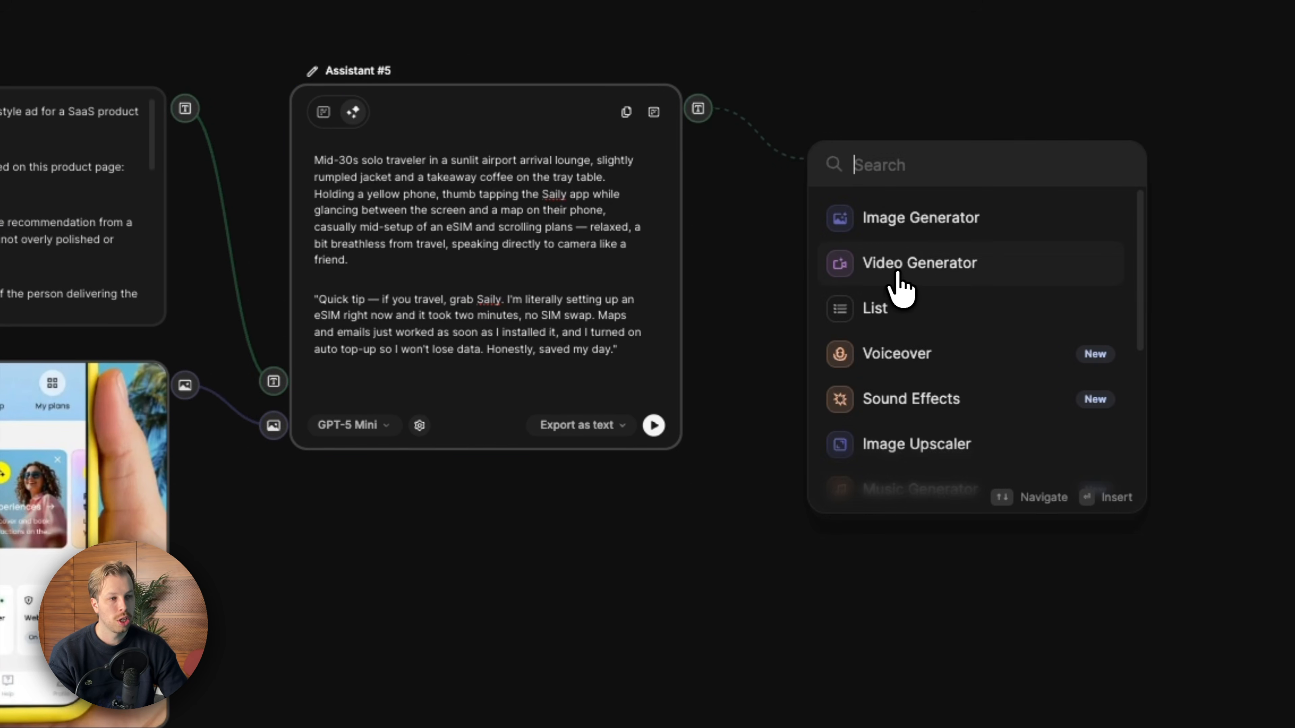
click(899, 276)
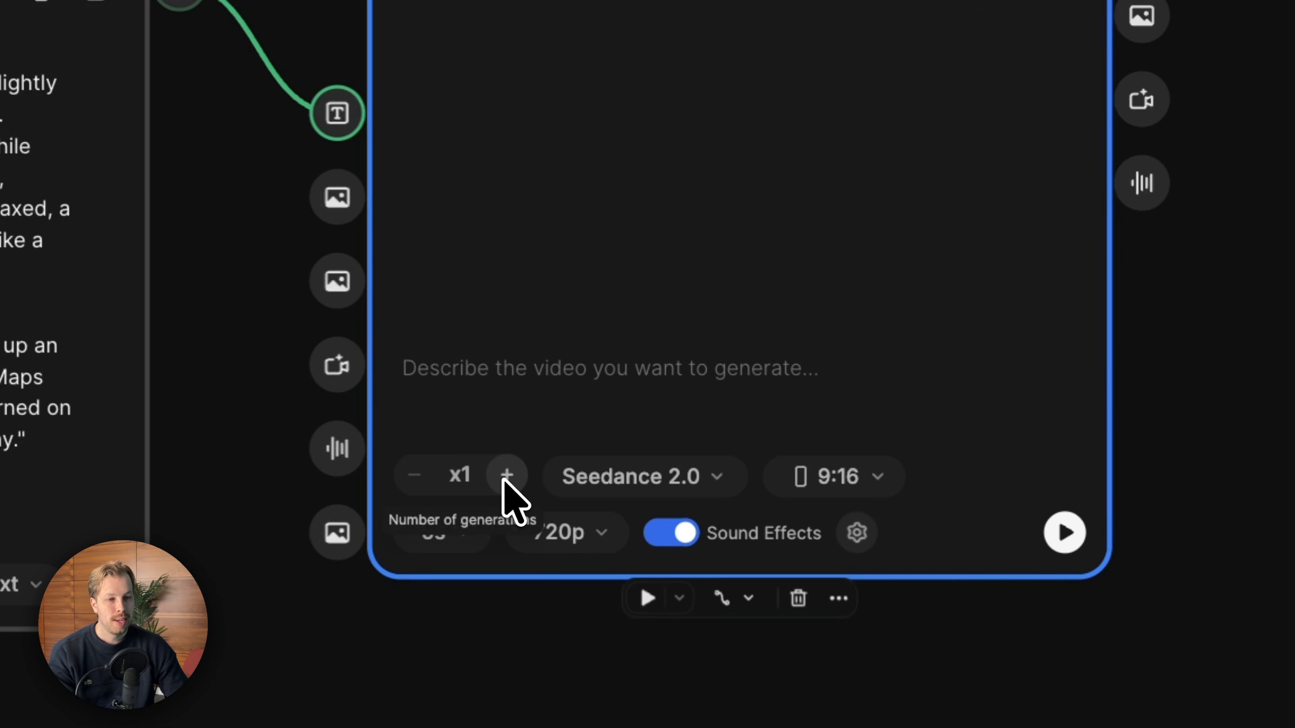
- Set the Video Generator to Seedance 2.0 with a 9:16 aspect ratio and 15s duration
click(657, 487)
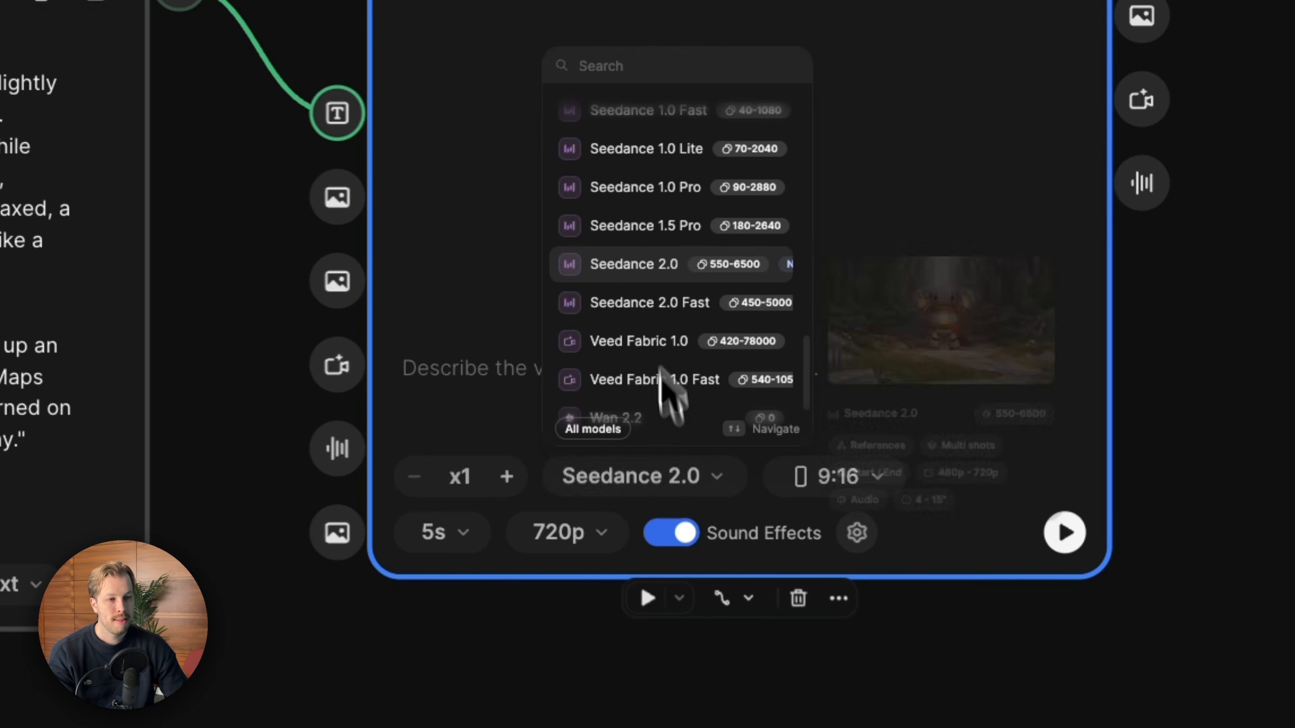
click(907, 166)
click(831, 489)
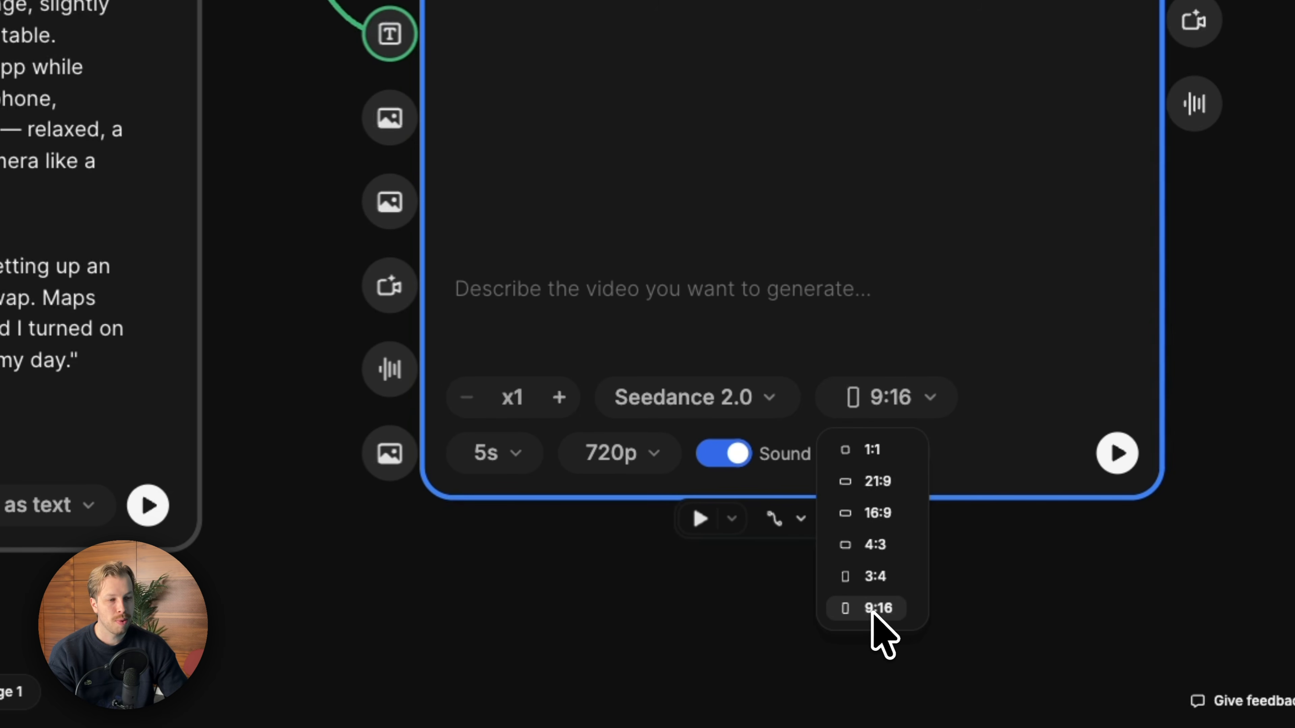
click(520, 459)
click(492, 398)
scroll(647, 277, down, 1)
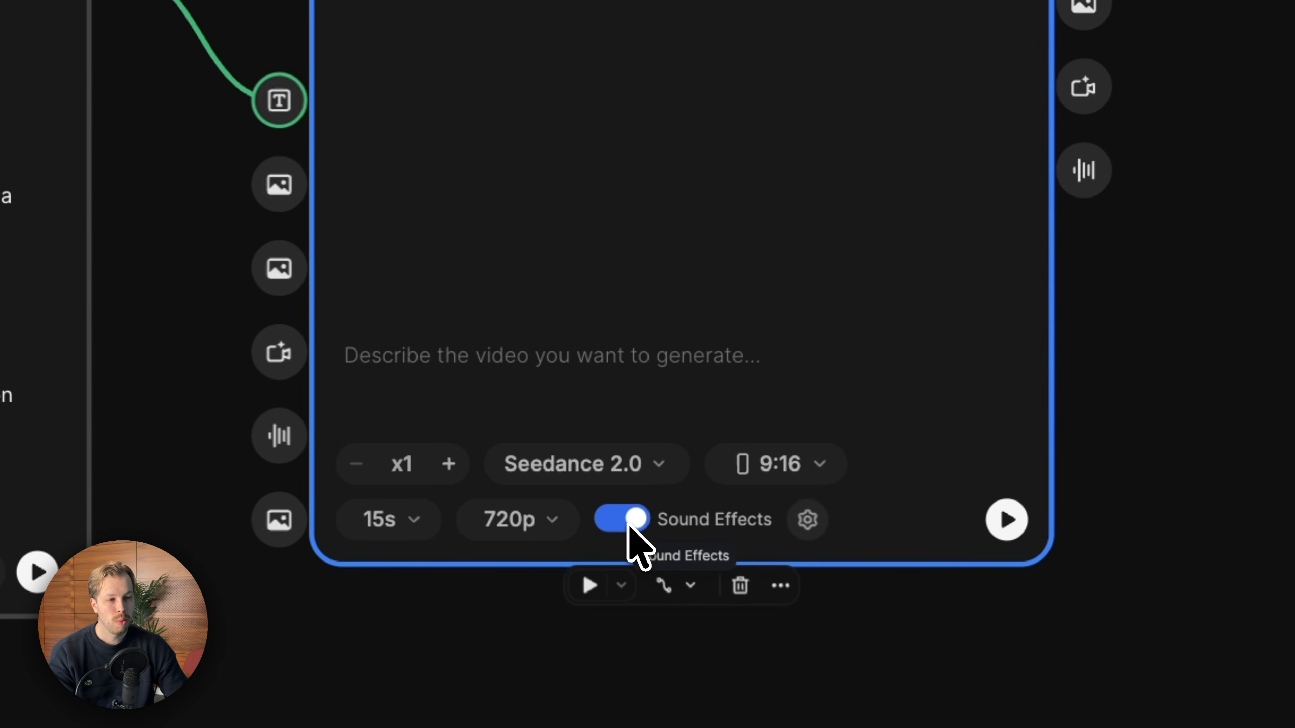
- Connect the product image node to the Video Generator as a reference
scroll(629, 524, left, 2)
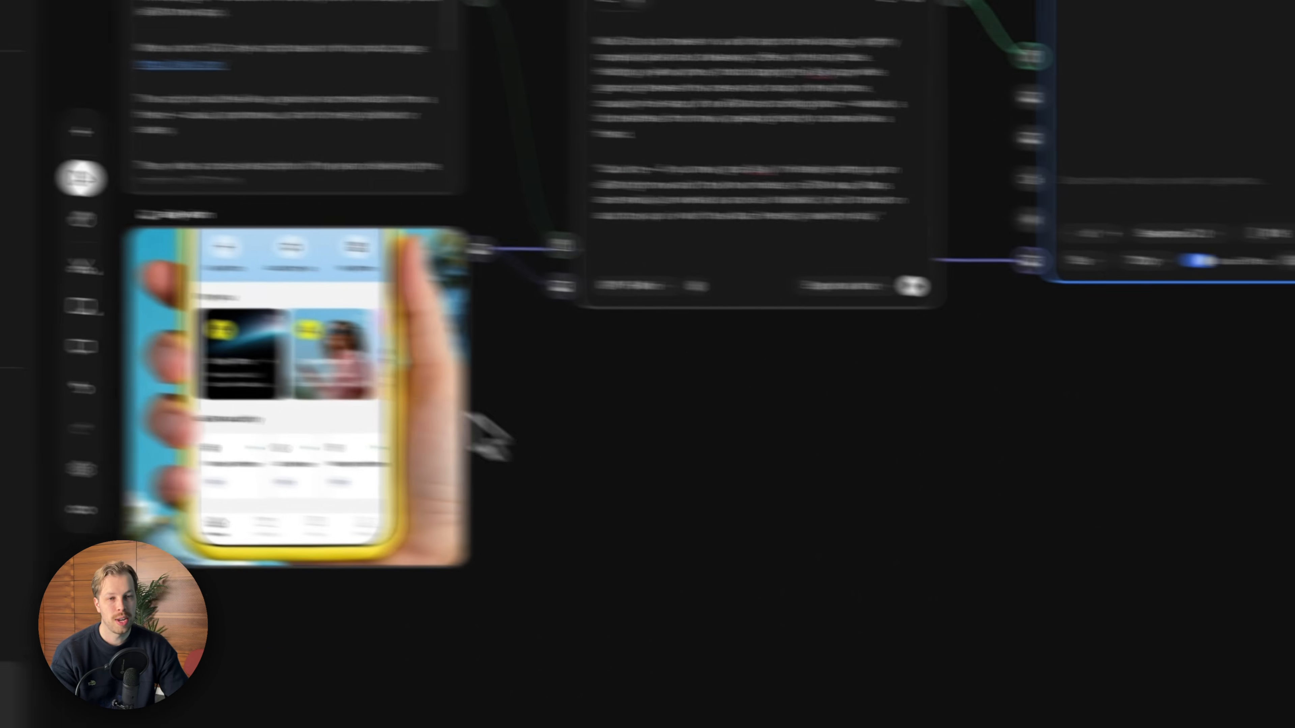
click(214, 479)
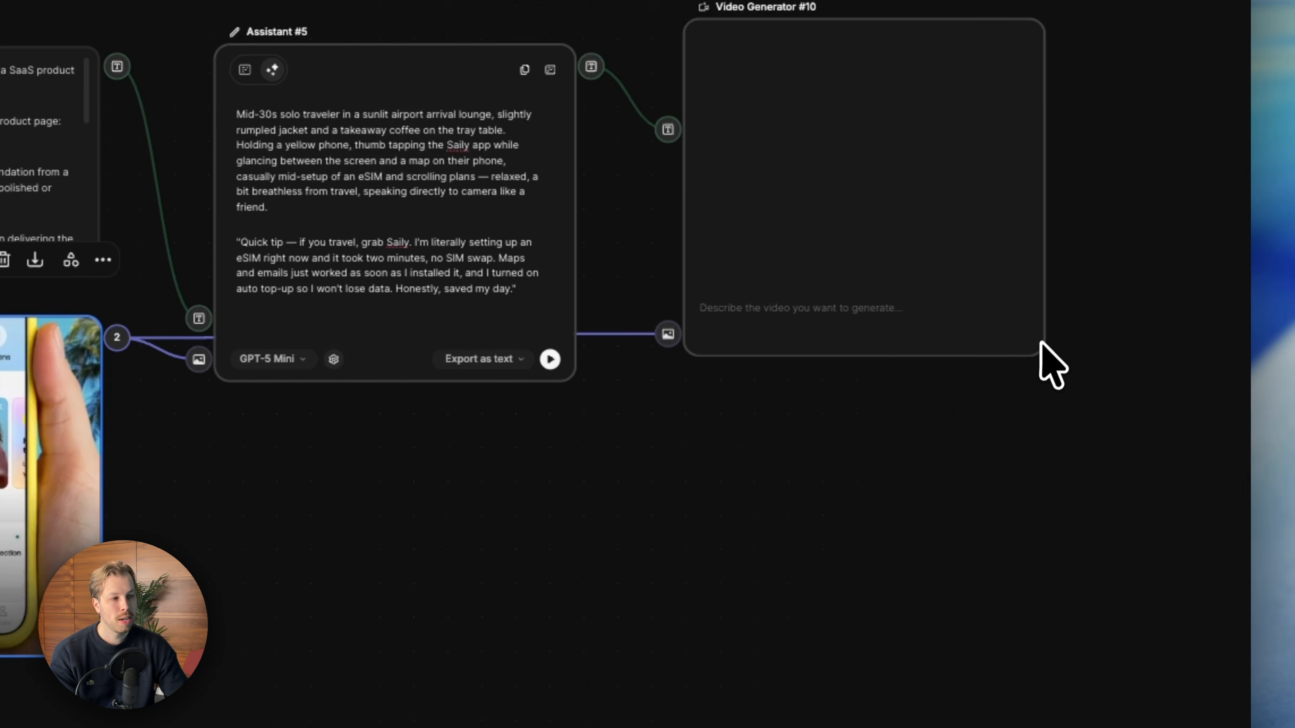
- Open the finished SaaS AI UGC example and inspect its Video Generator settings
click(1040, 343)
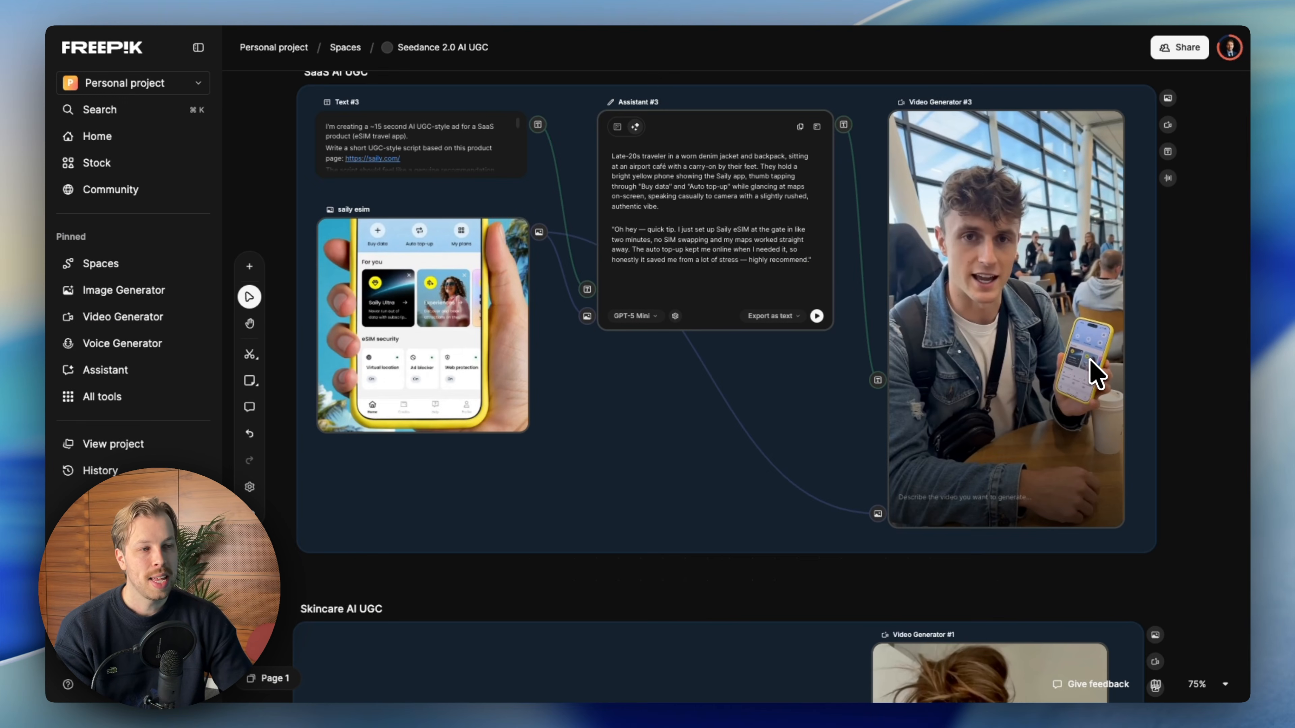
click(1003, 336)
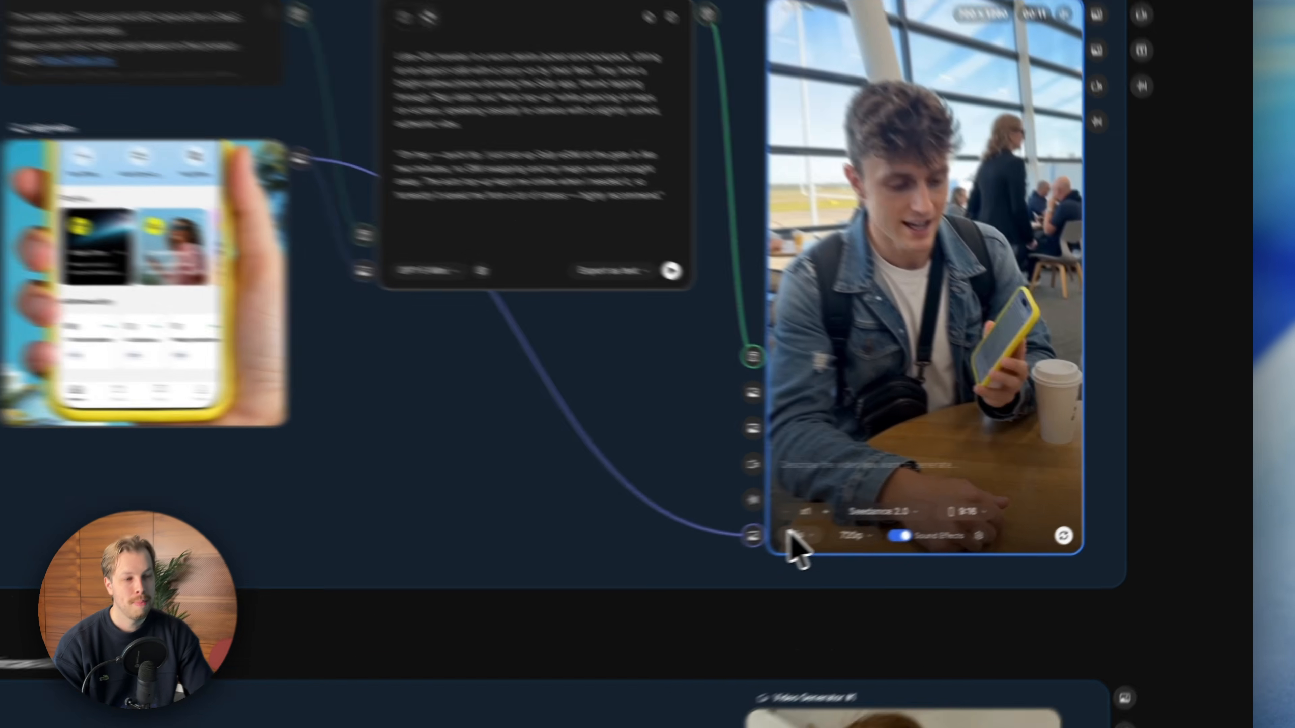
click(910, 513)
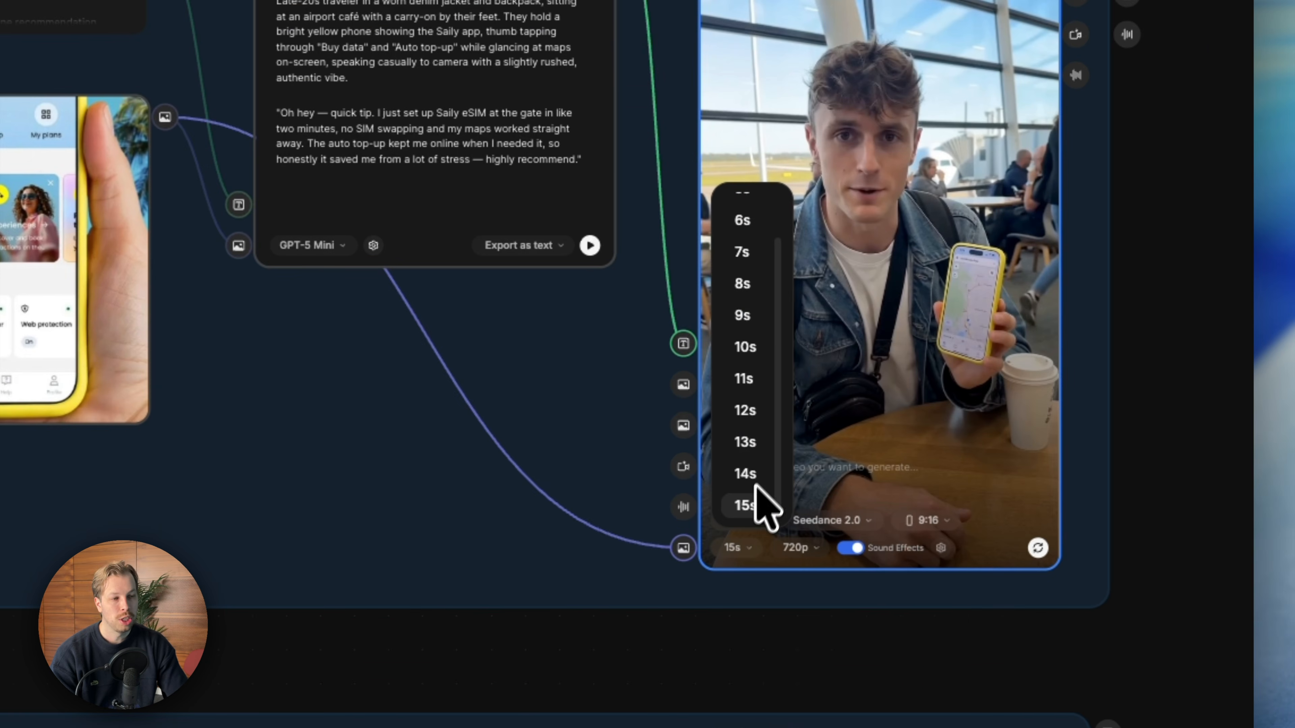
- Close the duration list and pan around the SaaS AI UGC example to review how its nodes connect
click(898, 350)
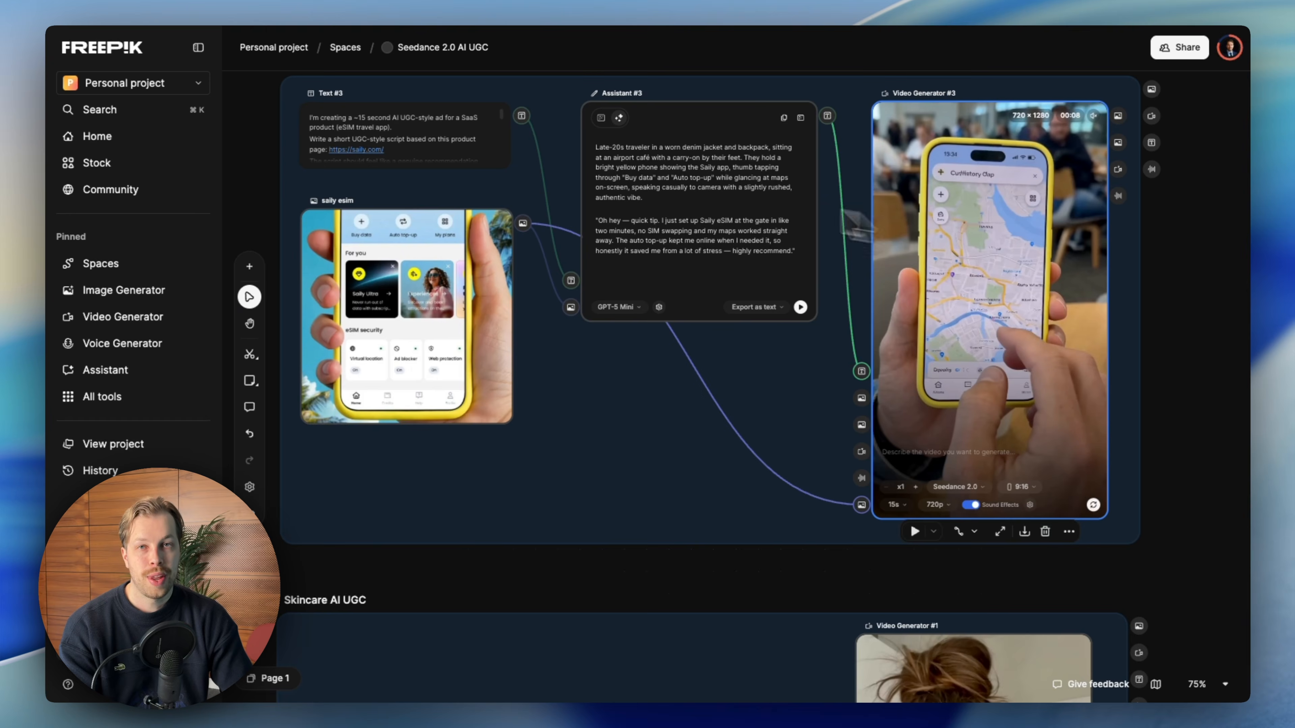
scroll(692, 185, up, 1)
scroll(693, 185, down, 1)
scroll(692, 185, left, 1)
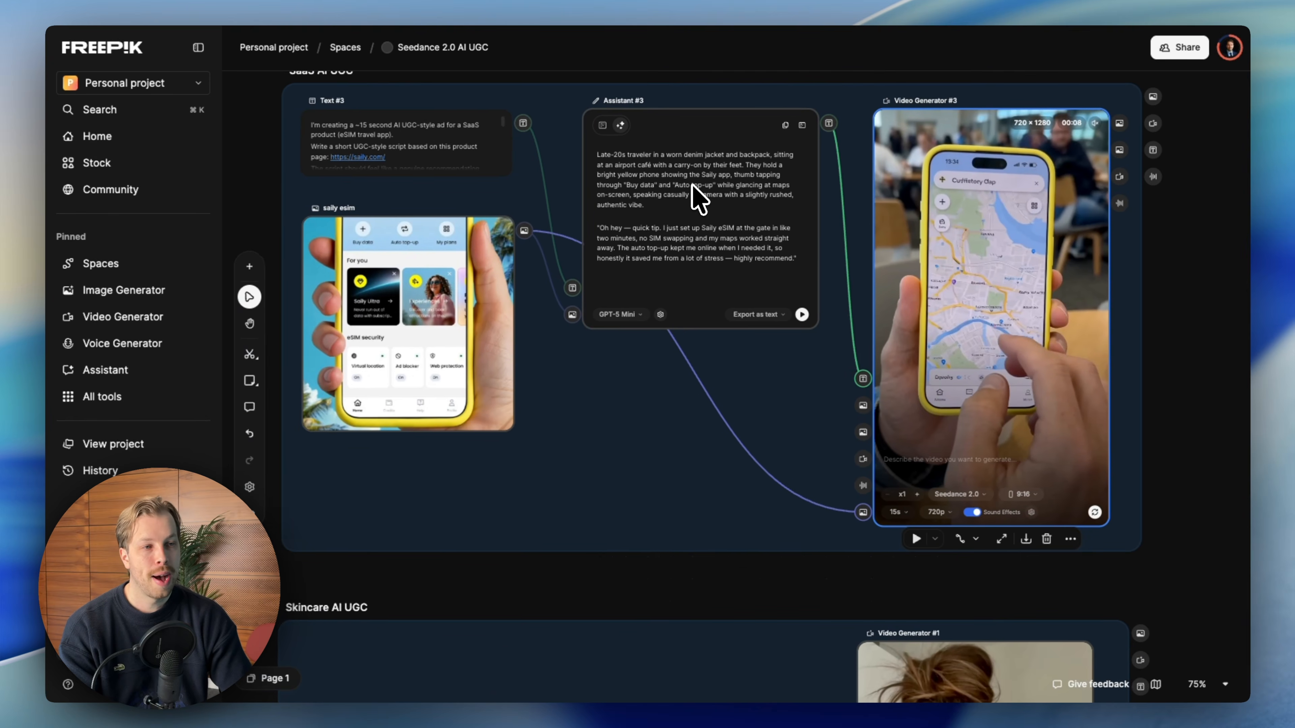
scroll(692, 184, up, 1)
scroll(693, 186, left, 2)
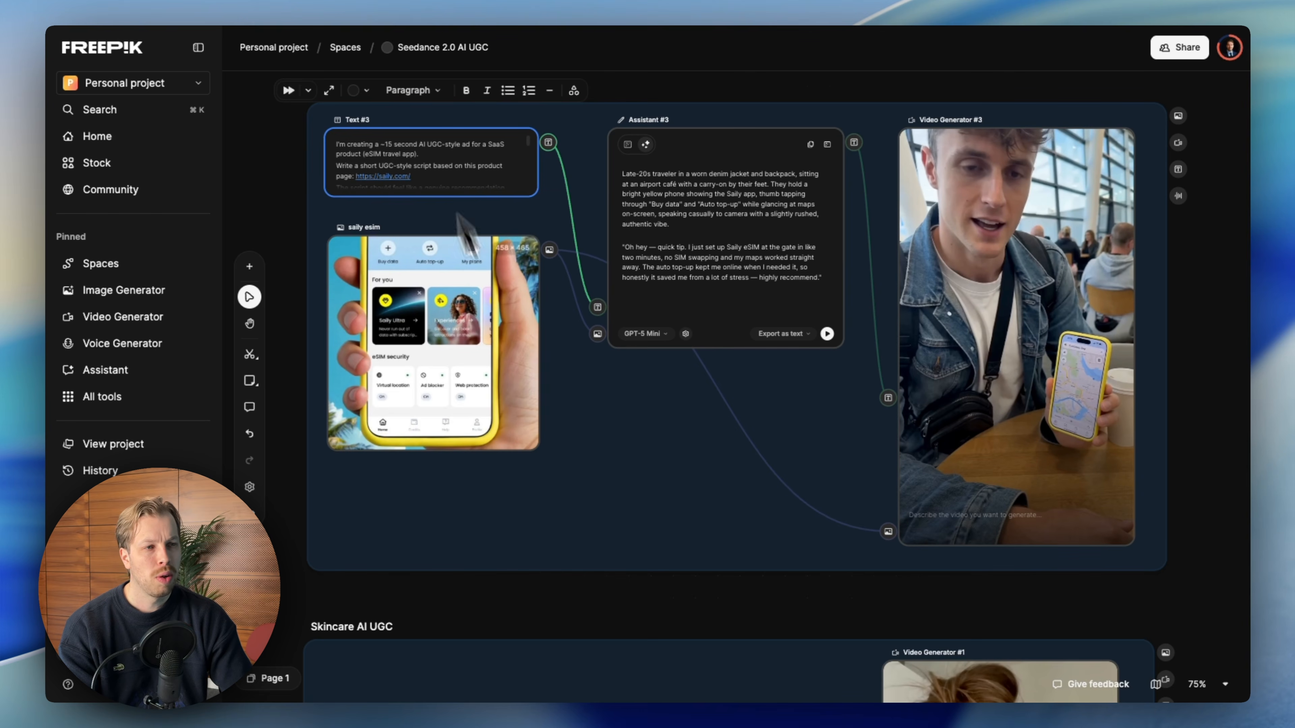
scroll(552, 329, right, 2)
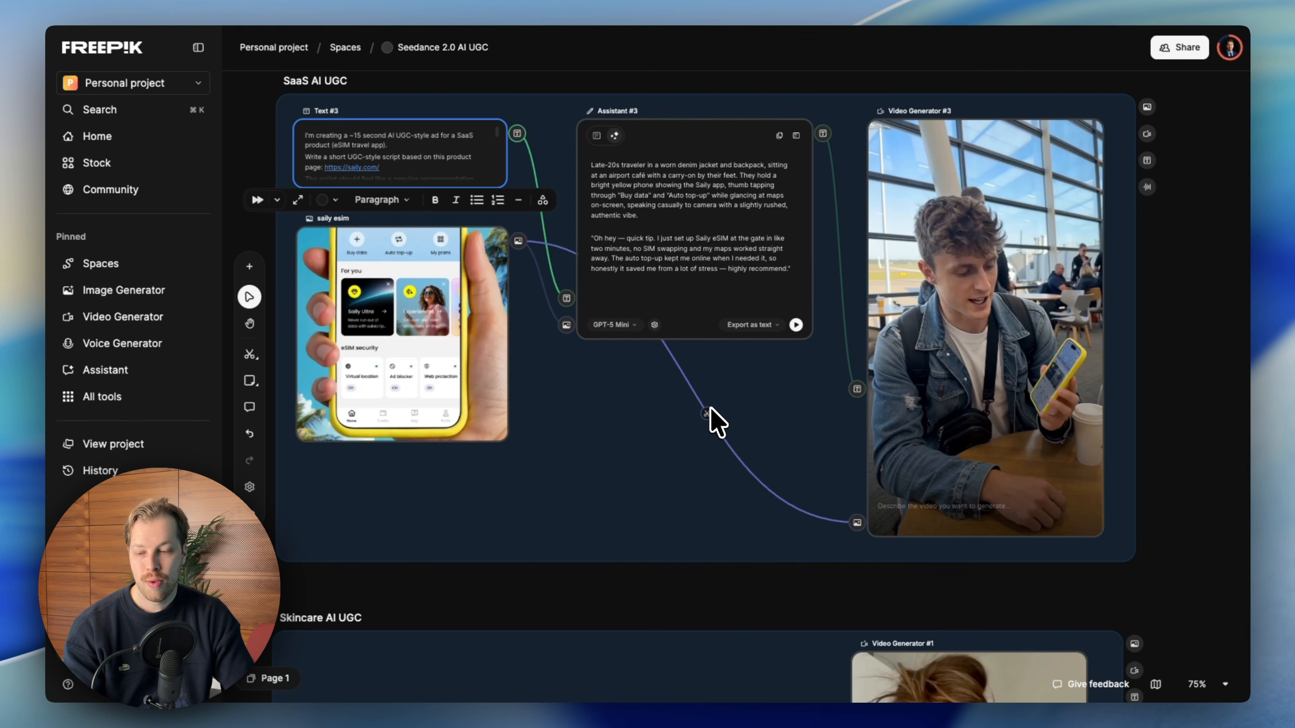
scroll(711, 408, right, 1)
scroll(710, 408, down, 1)
scroll(726, 377, left, 1)
scroll(727, 376, up, 1)
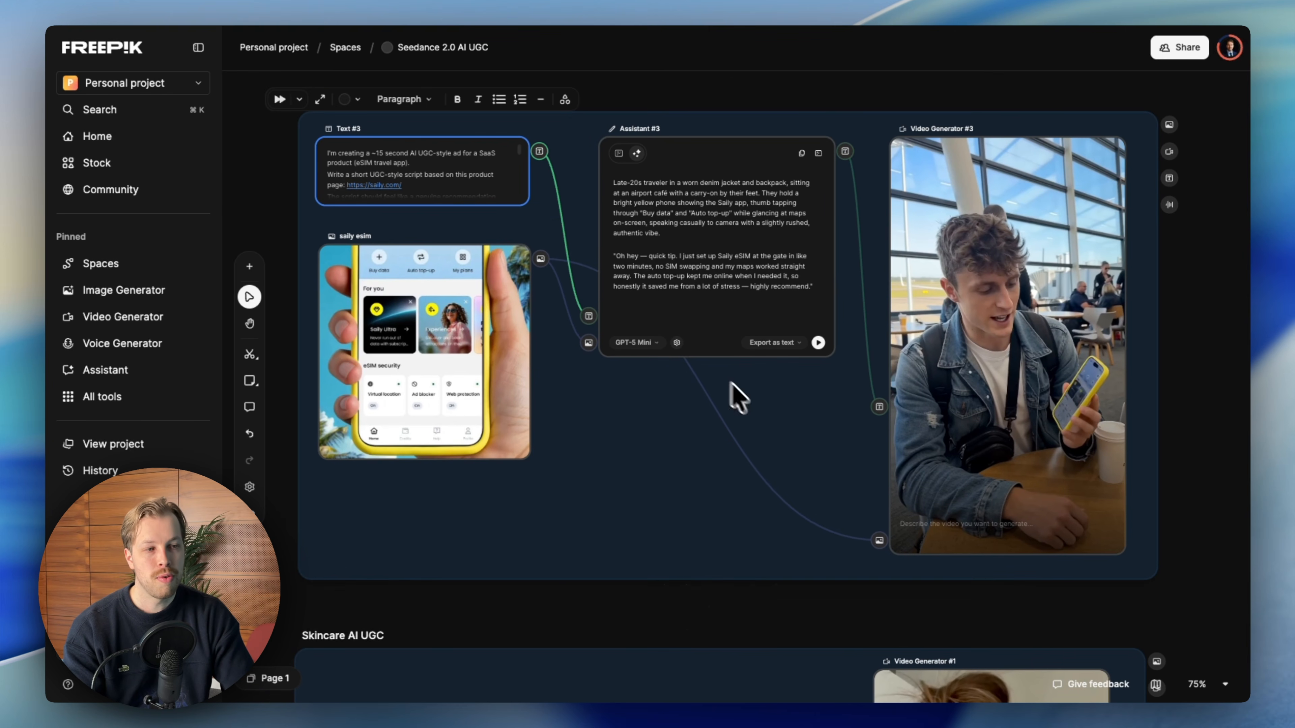
- Browse the available video models in the example Video Generator's model list without changing it
click(972, 523)
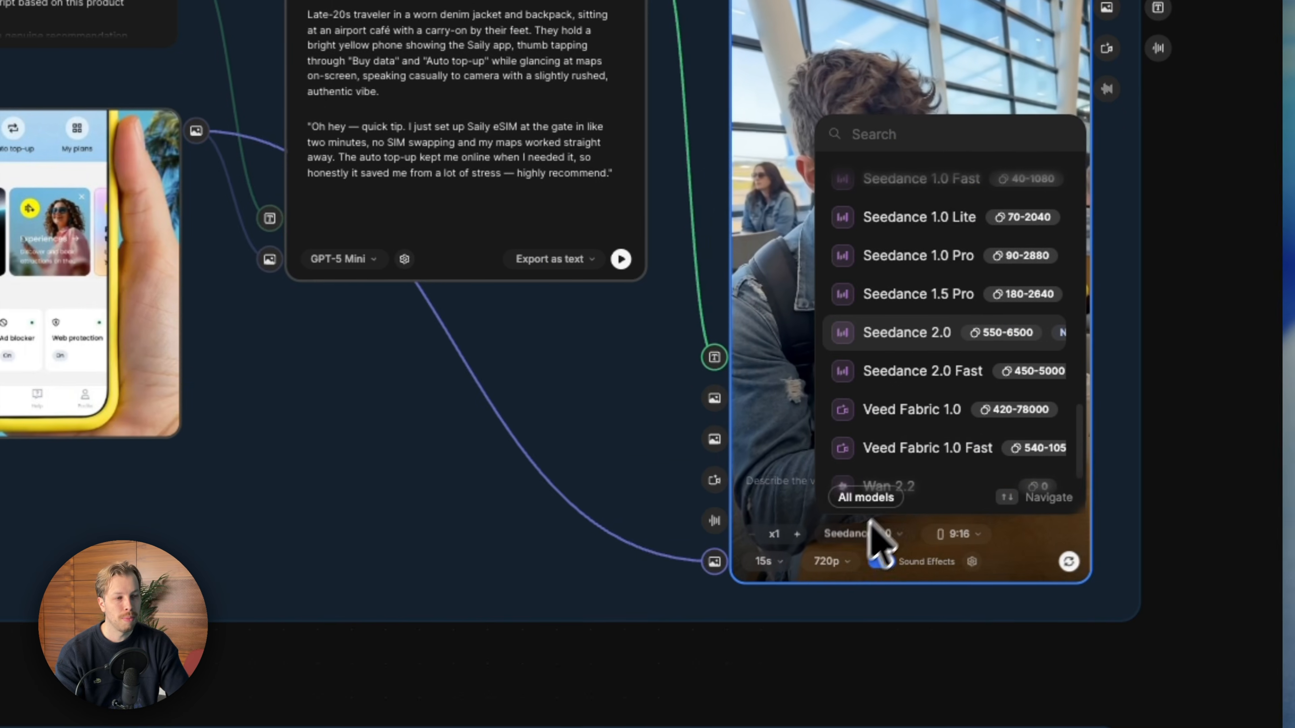
scroll(1029, 393, down, 5)
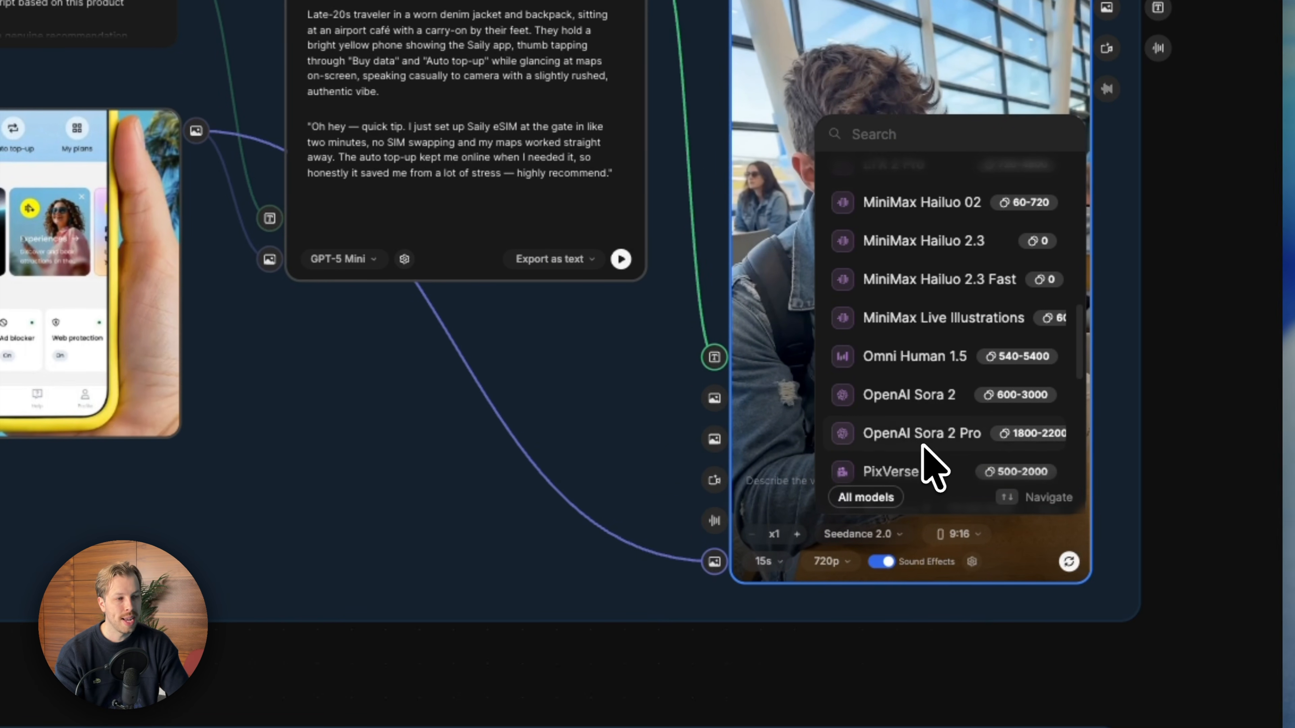
scroll(931, 435, up, 1)
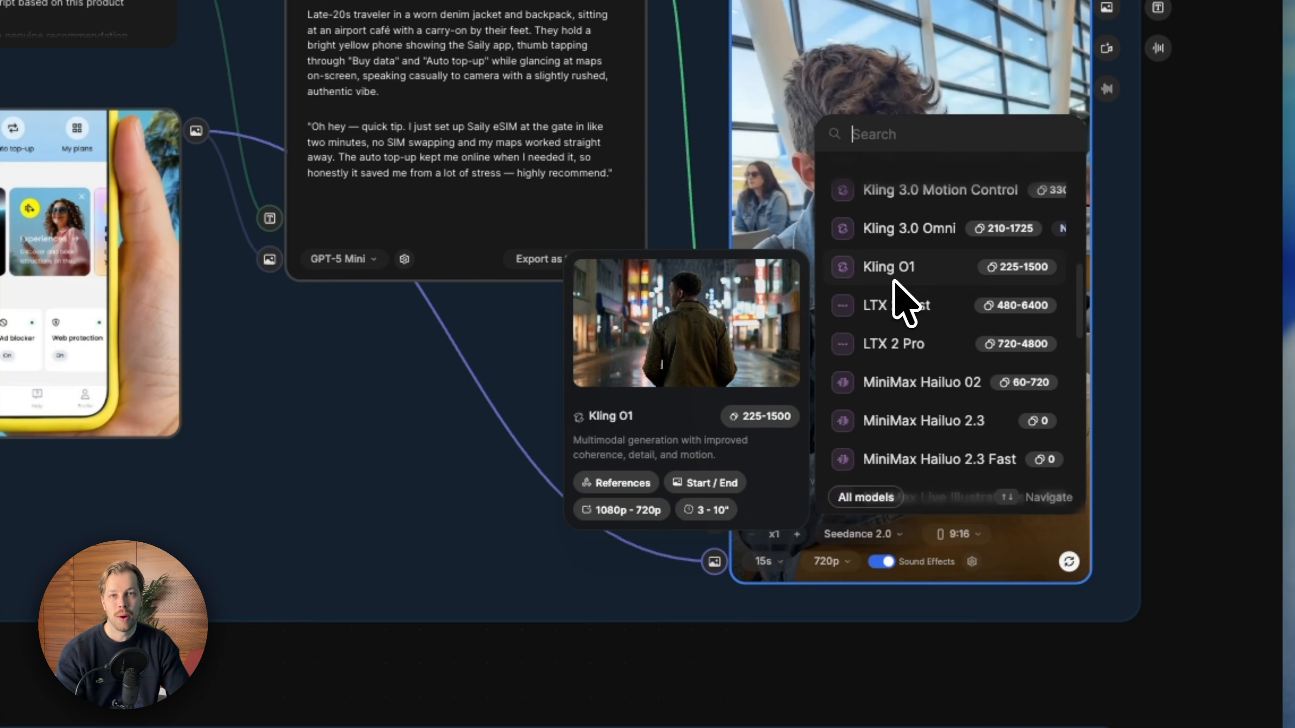
click(510, 357)
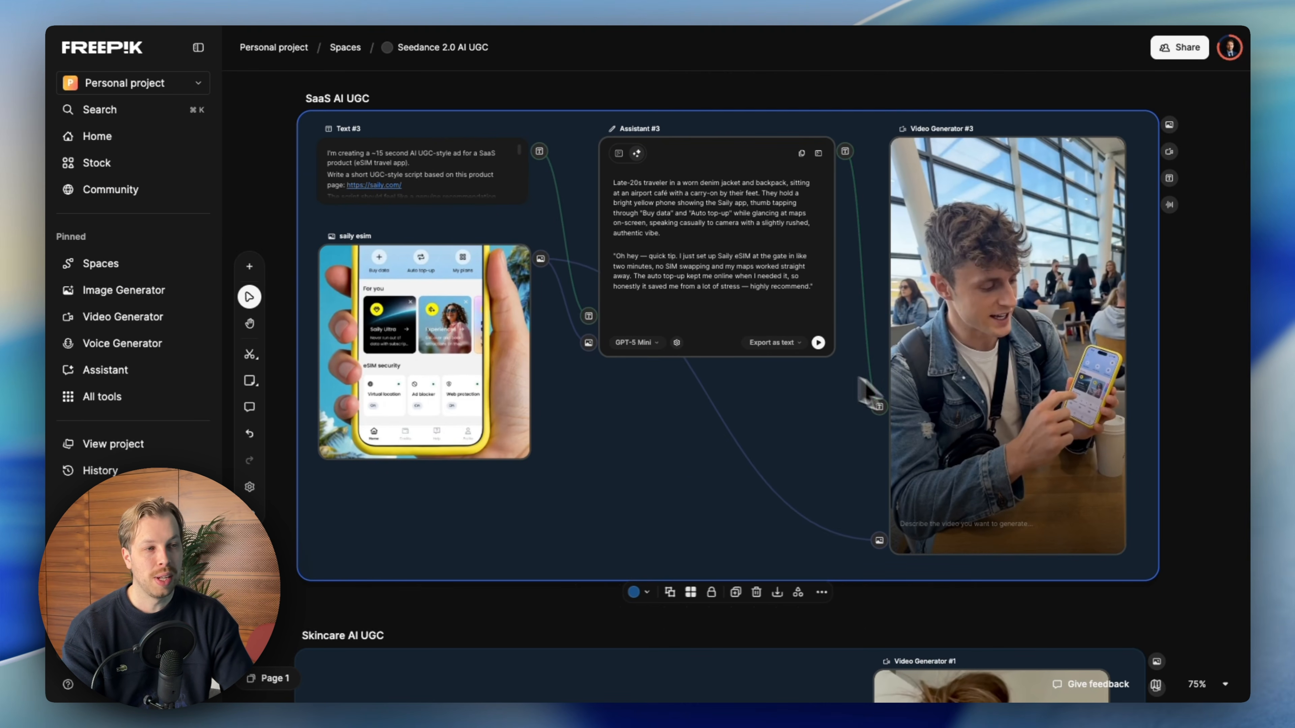
- Move to the Skincare AI UGC example and read through its Text node's full prompt
scroll(797, 274, left, 2)
scroll(796, 274, down, 1)
scroll(796, 272, right, 1)
scroll(797, 273, up, 1)
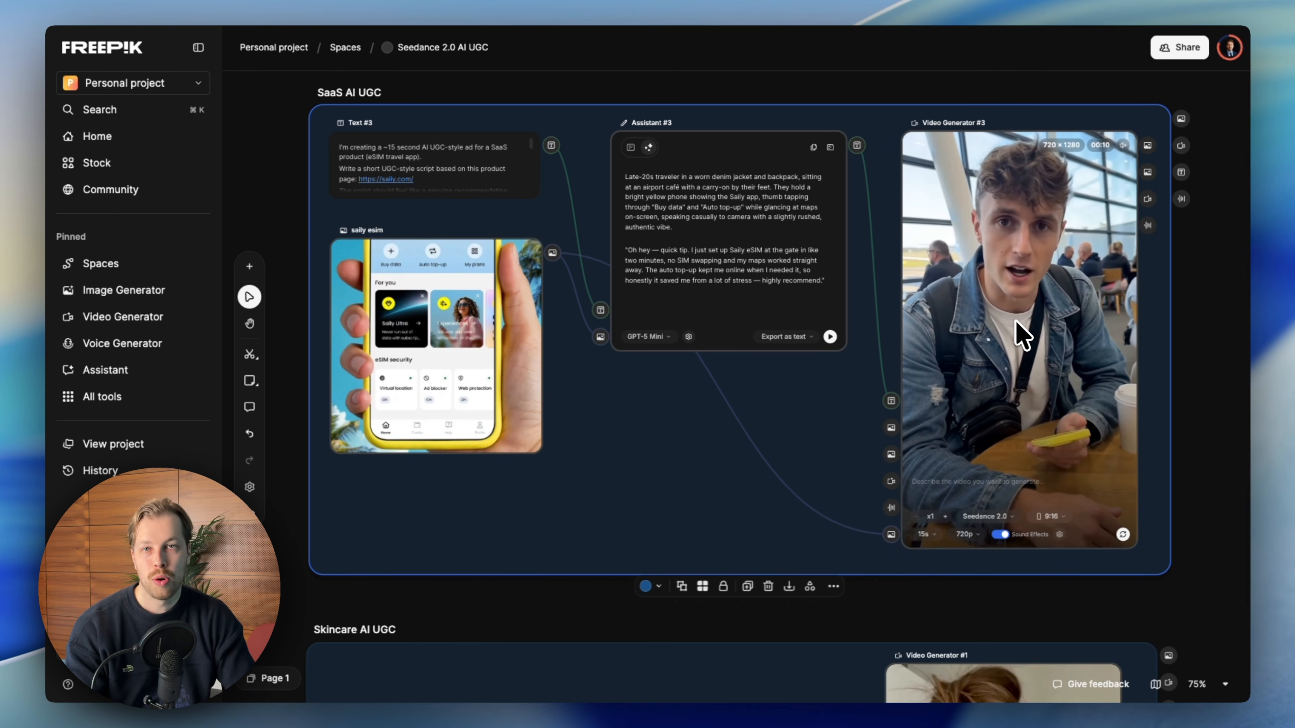
scroll(1023, 337, down, 6)
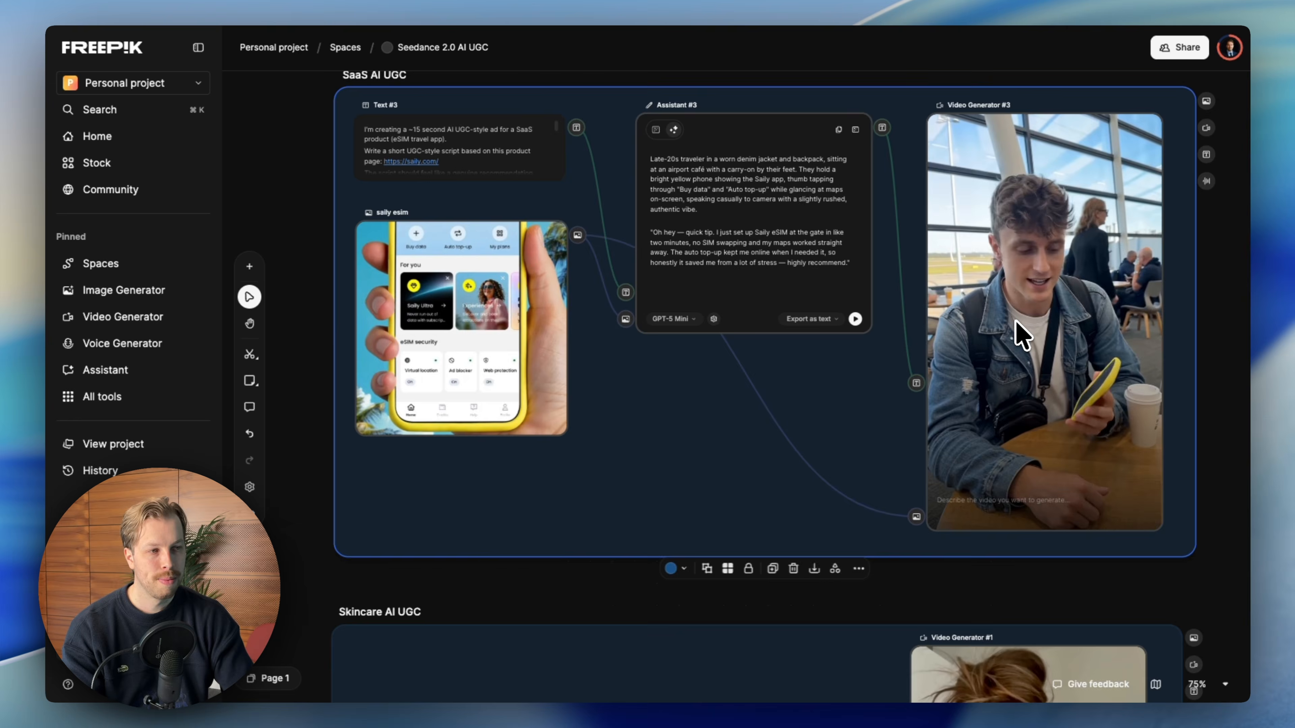
scroll(1001, 339, down, 5)
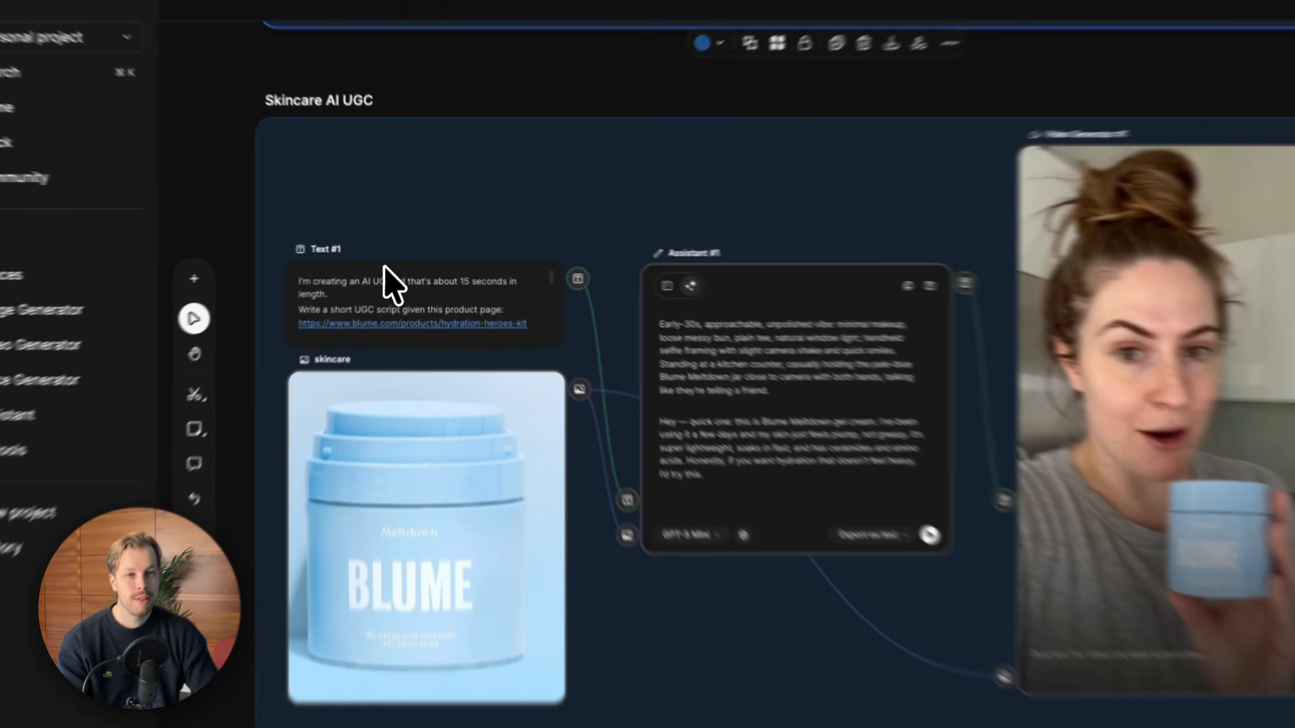
drag(392, 265, 397, 188)
drag(377, 482, 377, 394)
drag(877, 428, 846, 294)
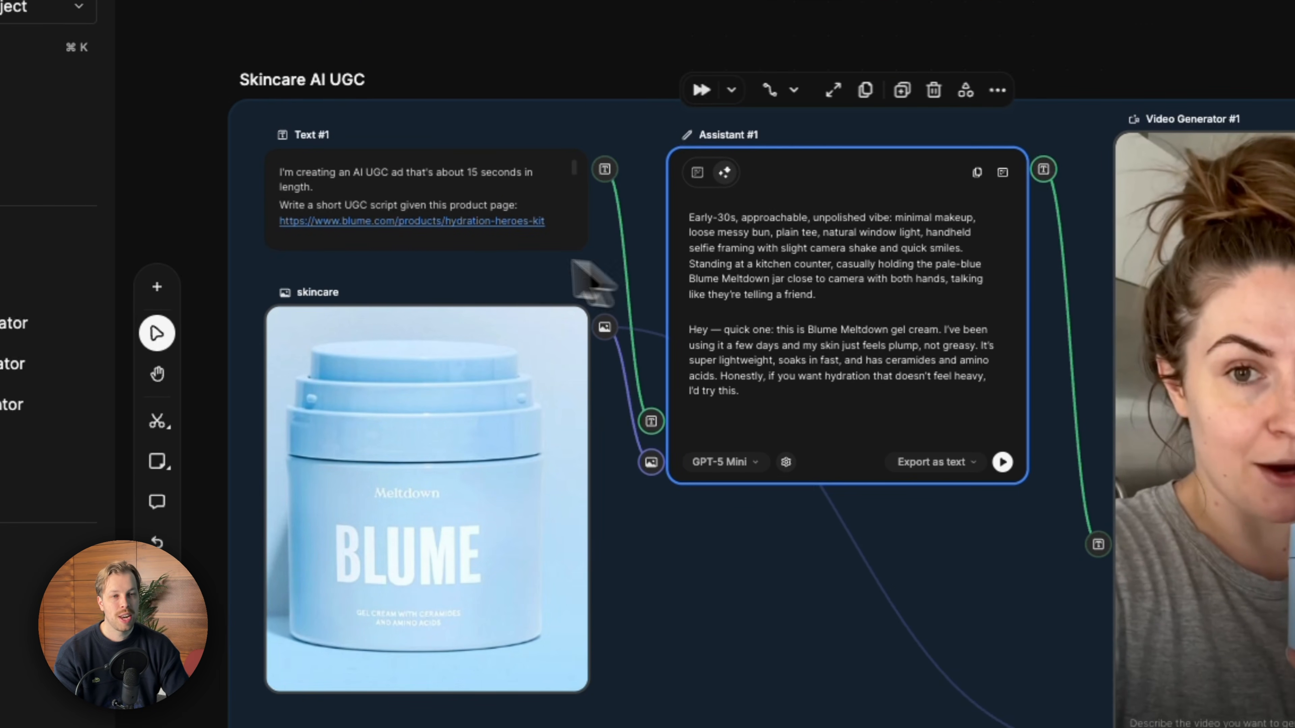
click(347, 197)
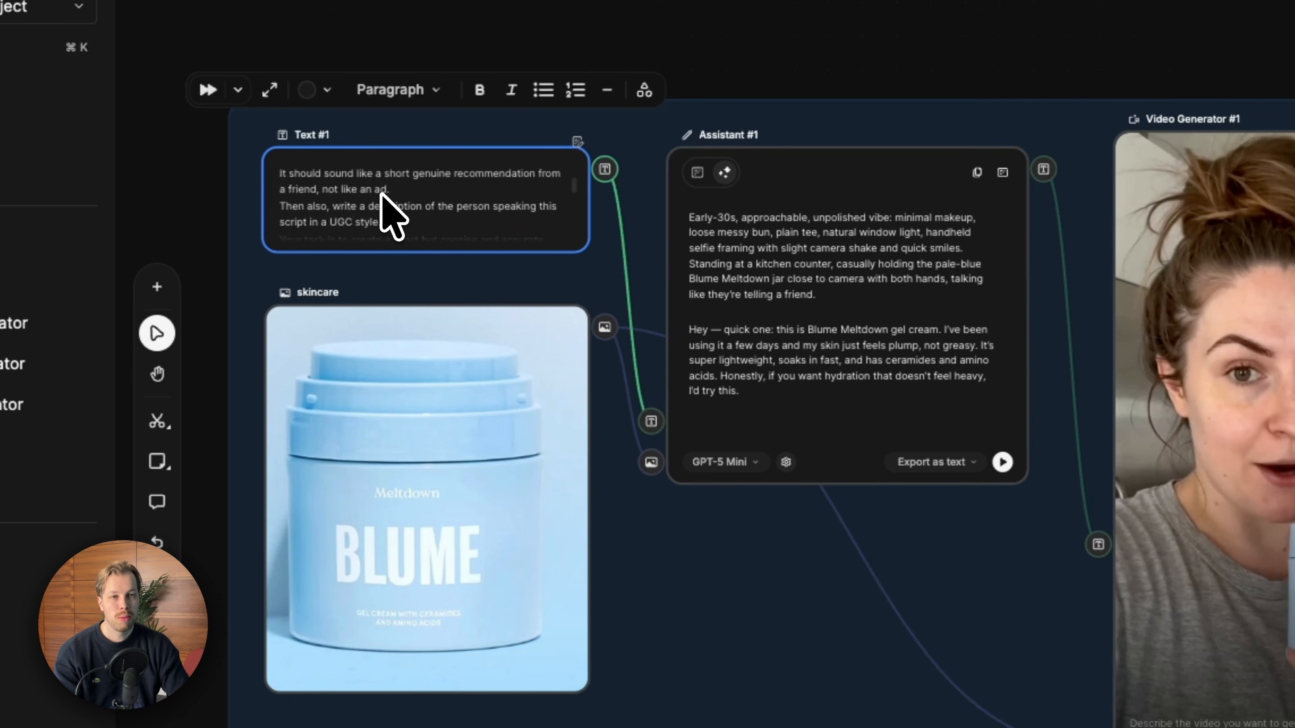
scroll(388, 200, down, 3)
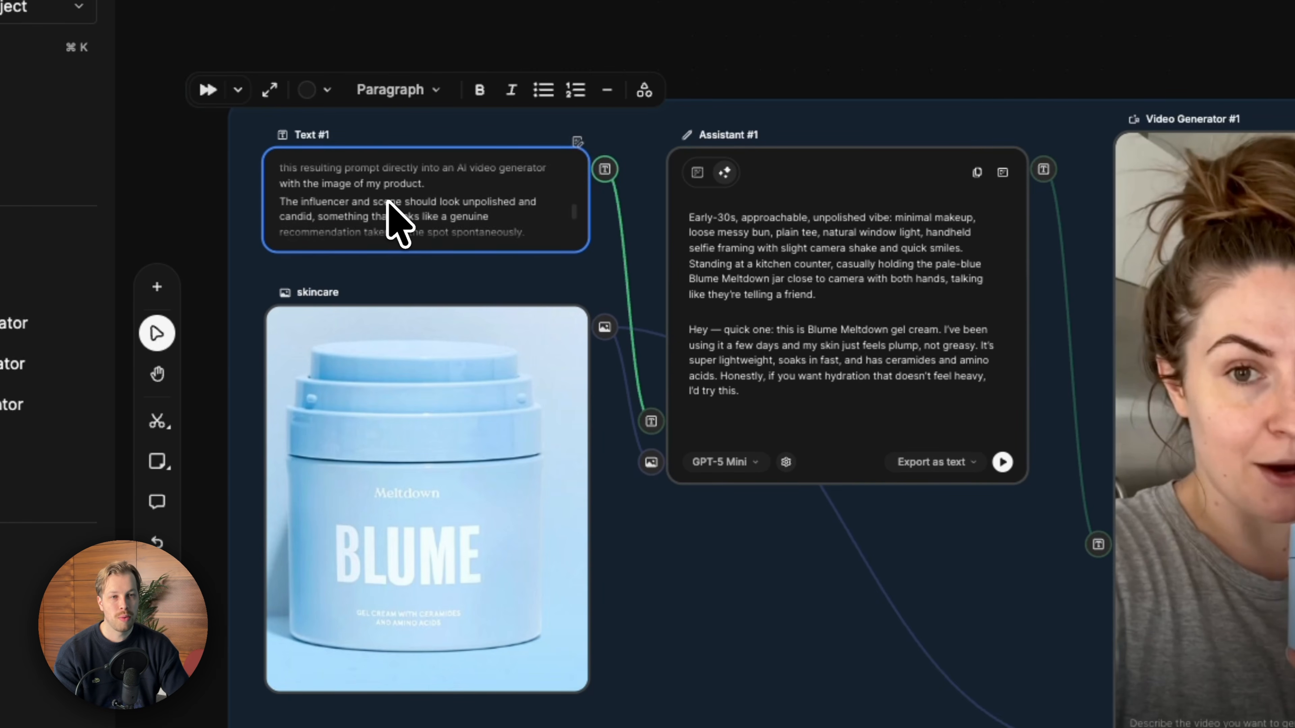
scroll(400, 219, down, 3)
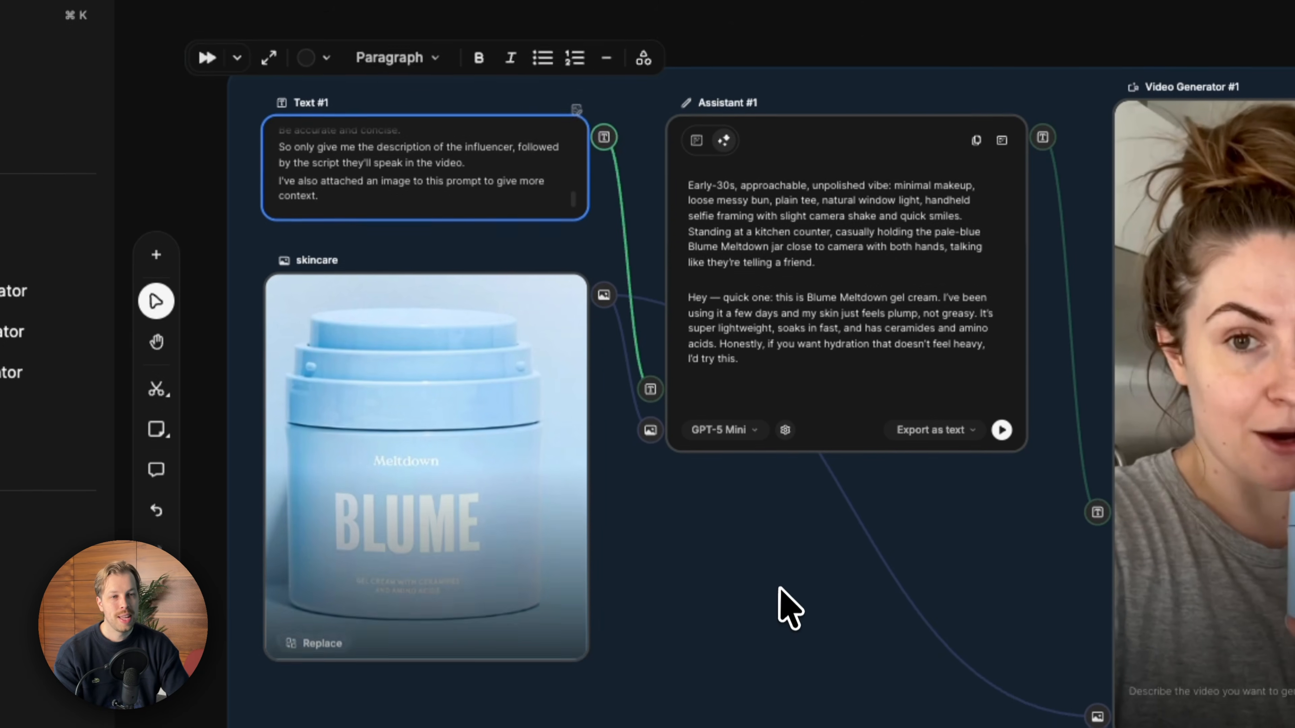
- Compare the SaaS and Skincare example prompts and select the influencer description paragraph in the Skincare Assistant's output
click(782, 621)
click(510, 197)
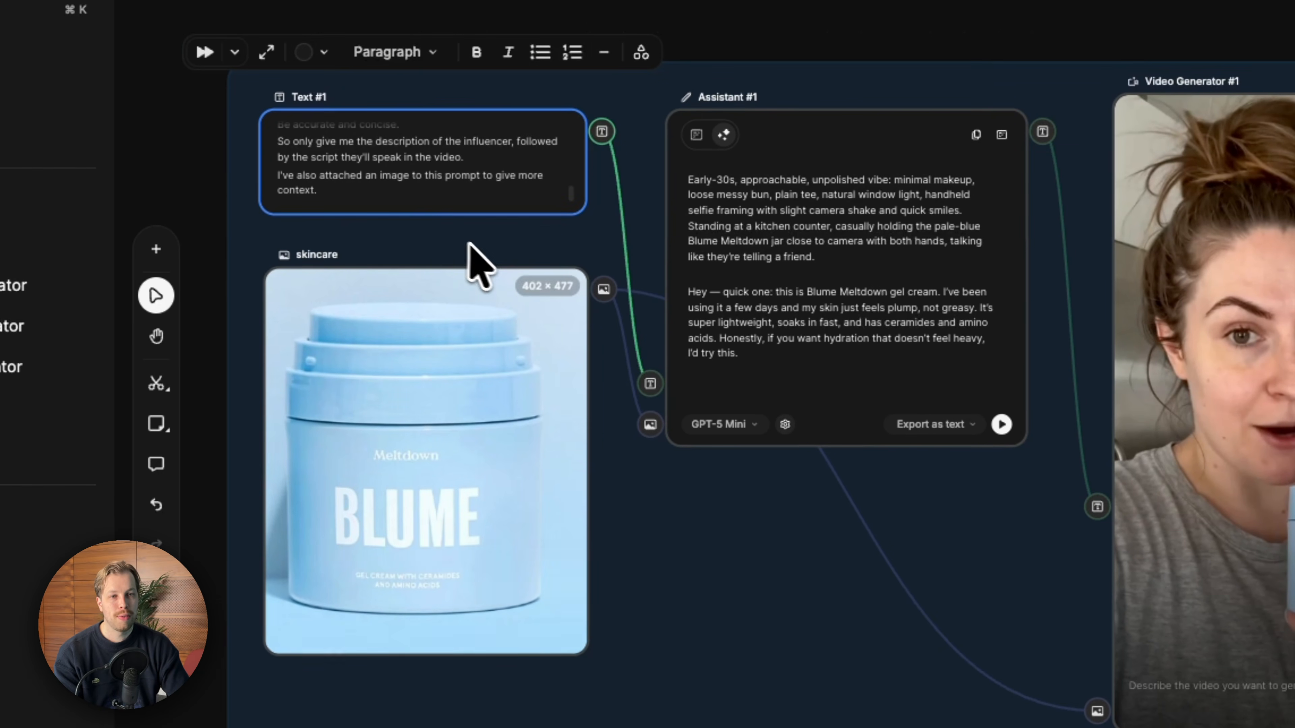
scroll(463, 240, up, 15)
click(441, 401)
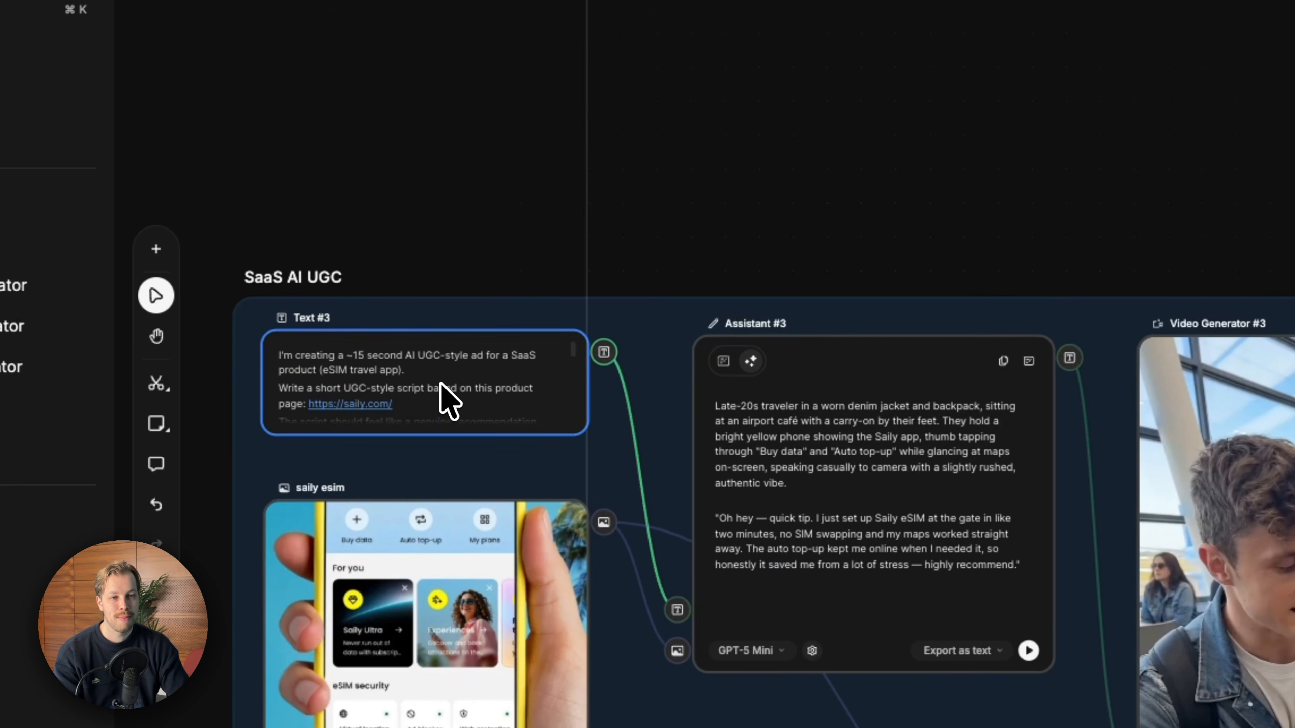
scroll(443, 404, down, 15)
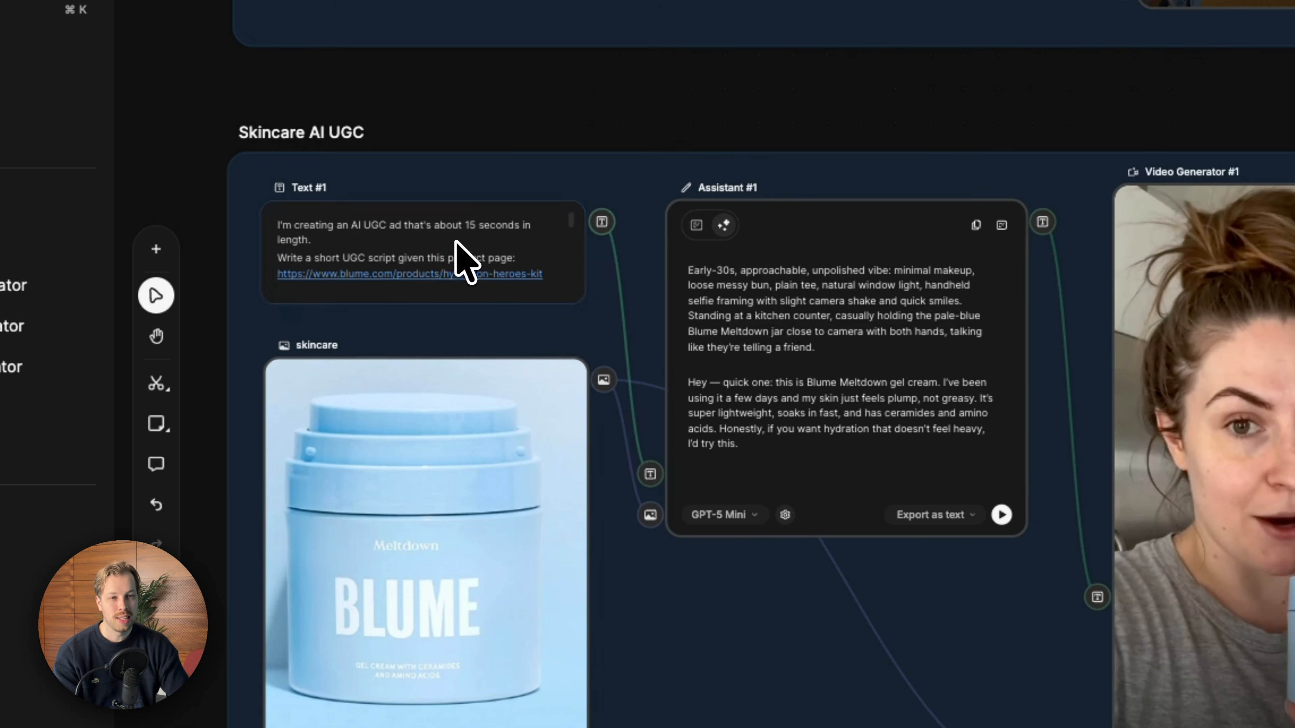
click(819, 326)
triple_click(820, 325)
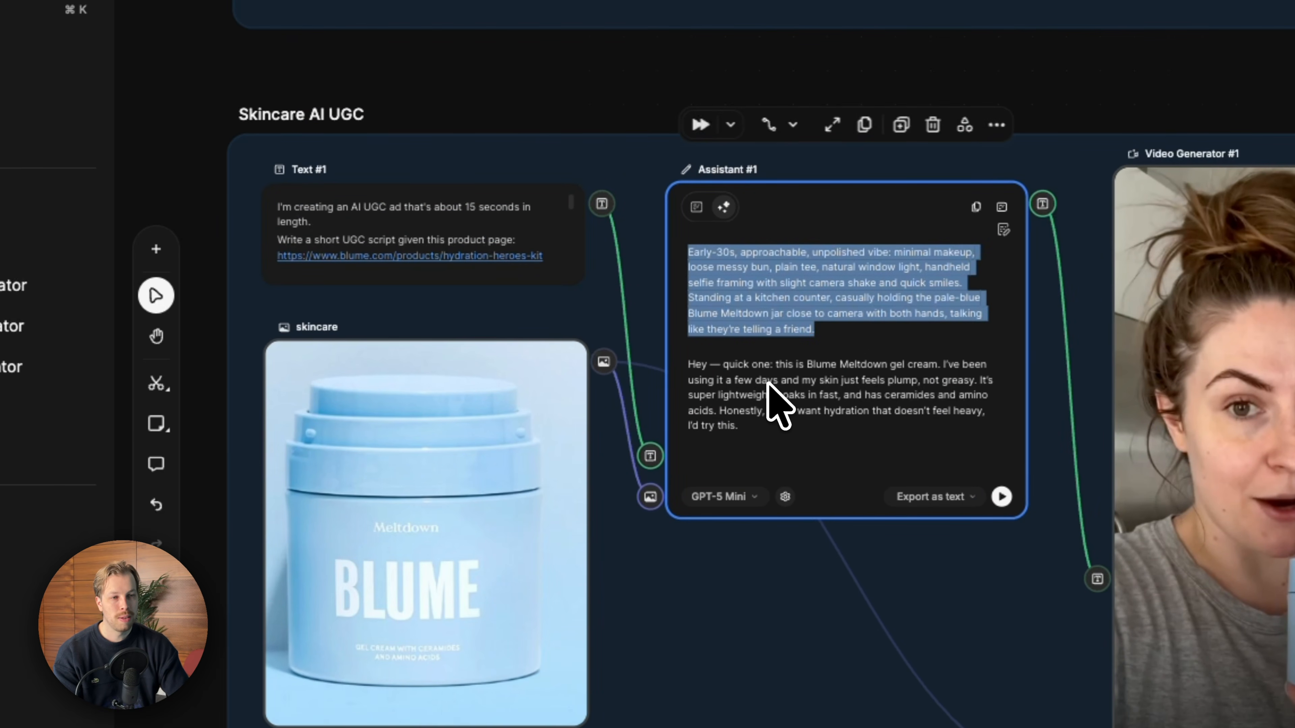